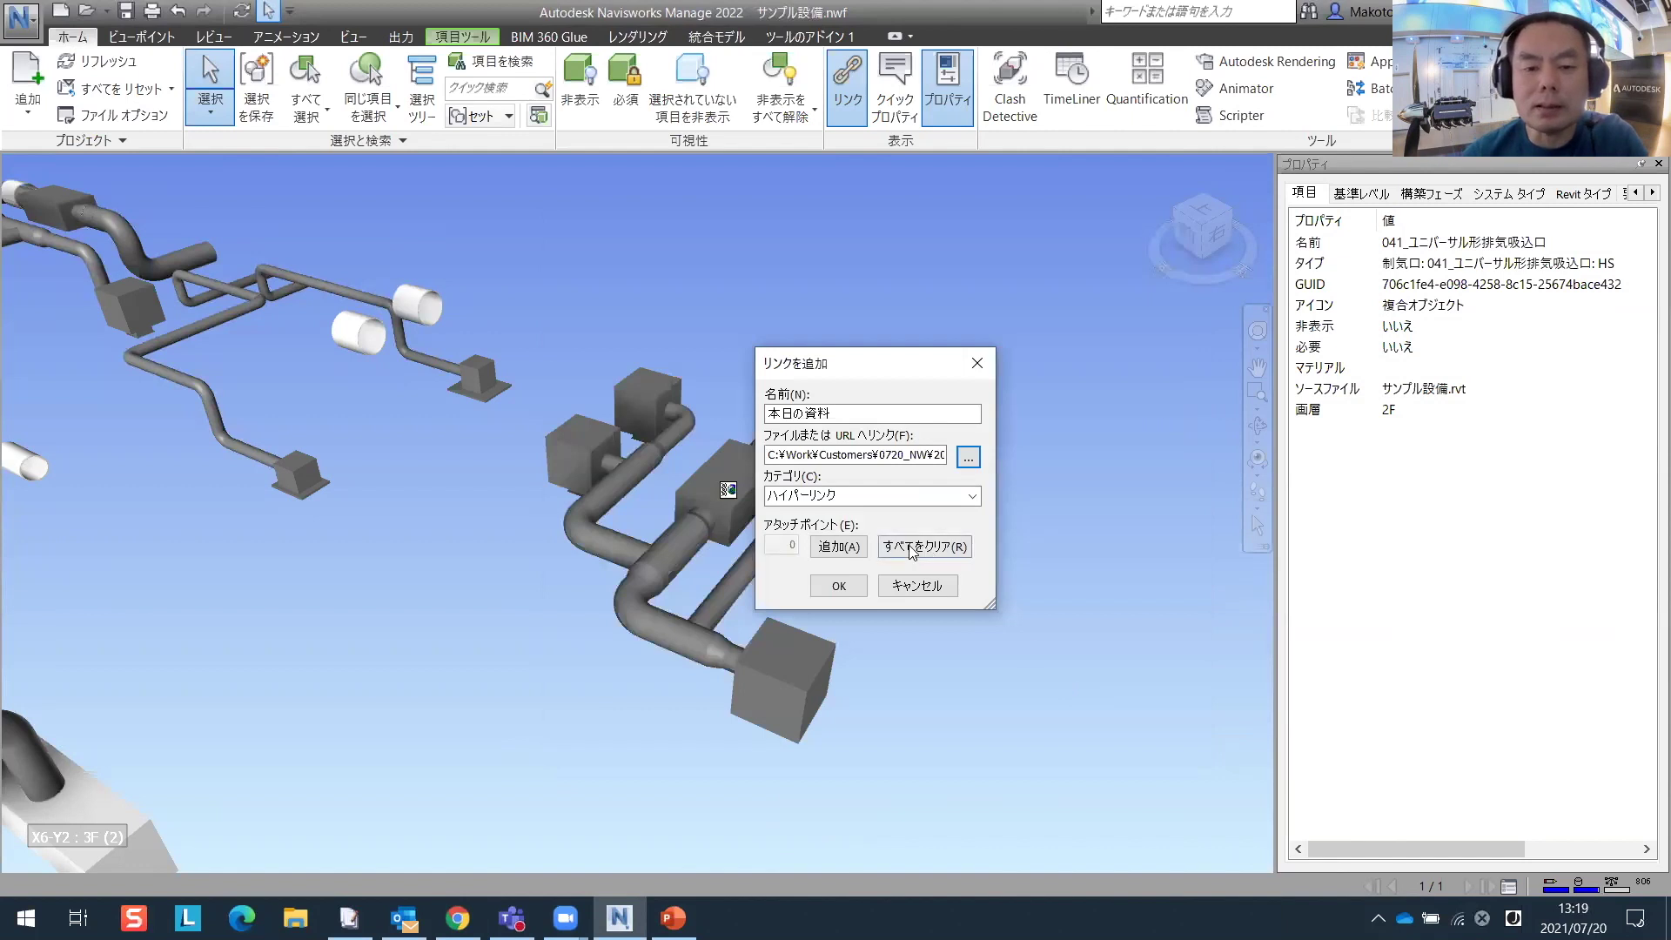
# - Add the 本日の資料 hyperlink to the selected air terminal, then test it by opening the linked document
pyautogui.click(837, 581)
pyautogui.click(960, 590)
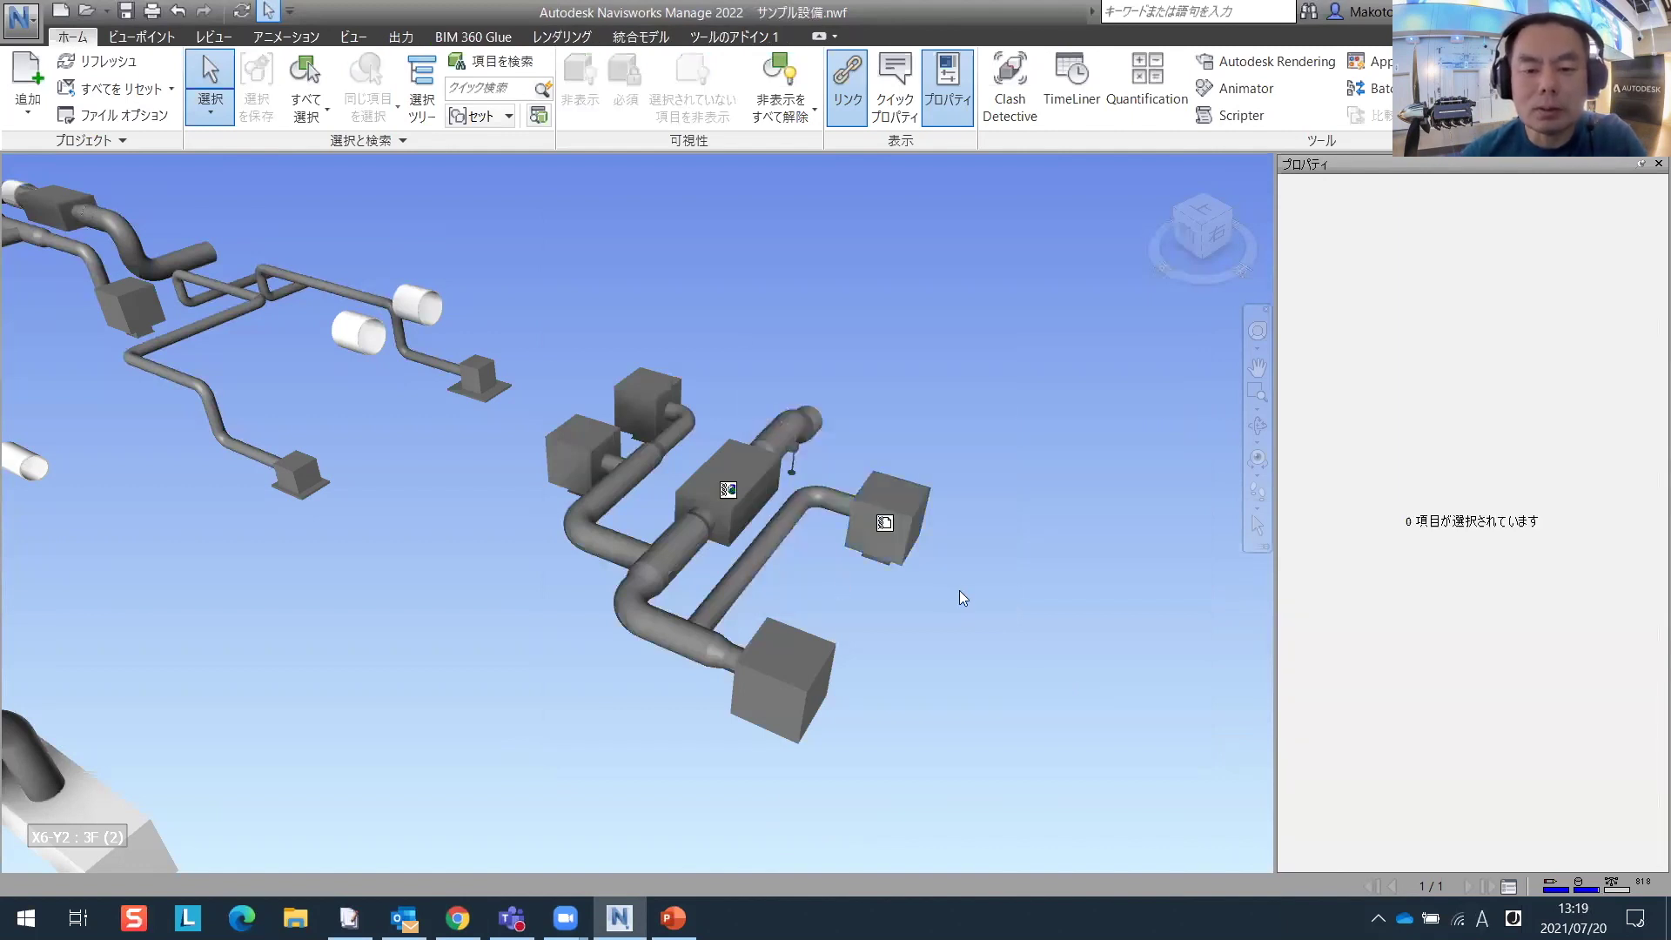
pyautogui.click(885, 525)
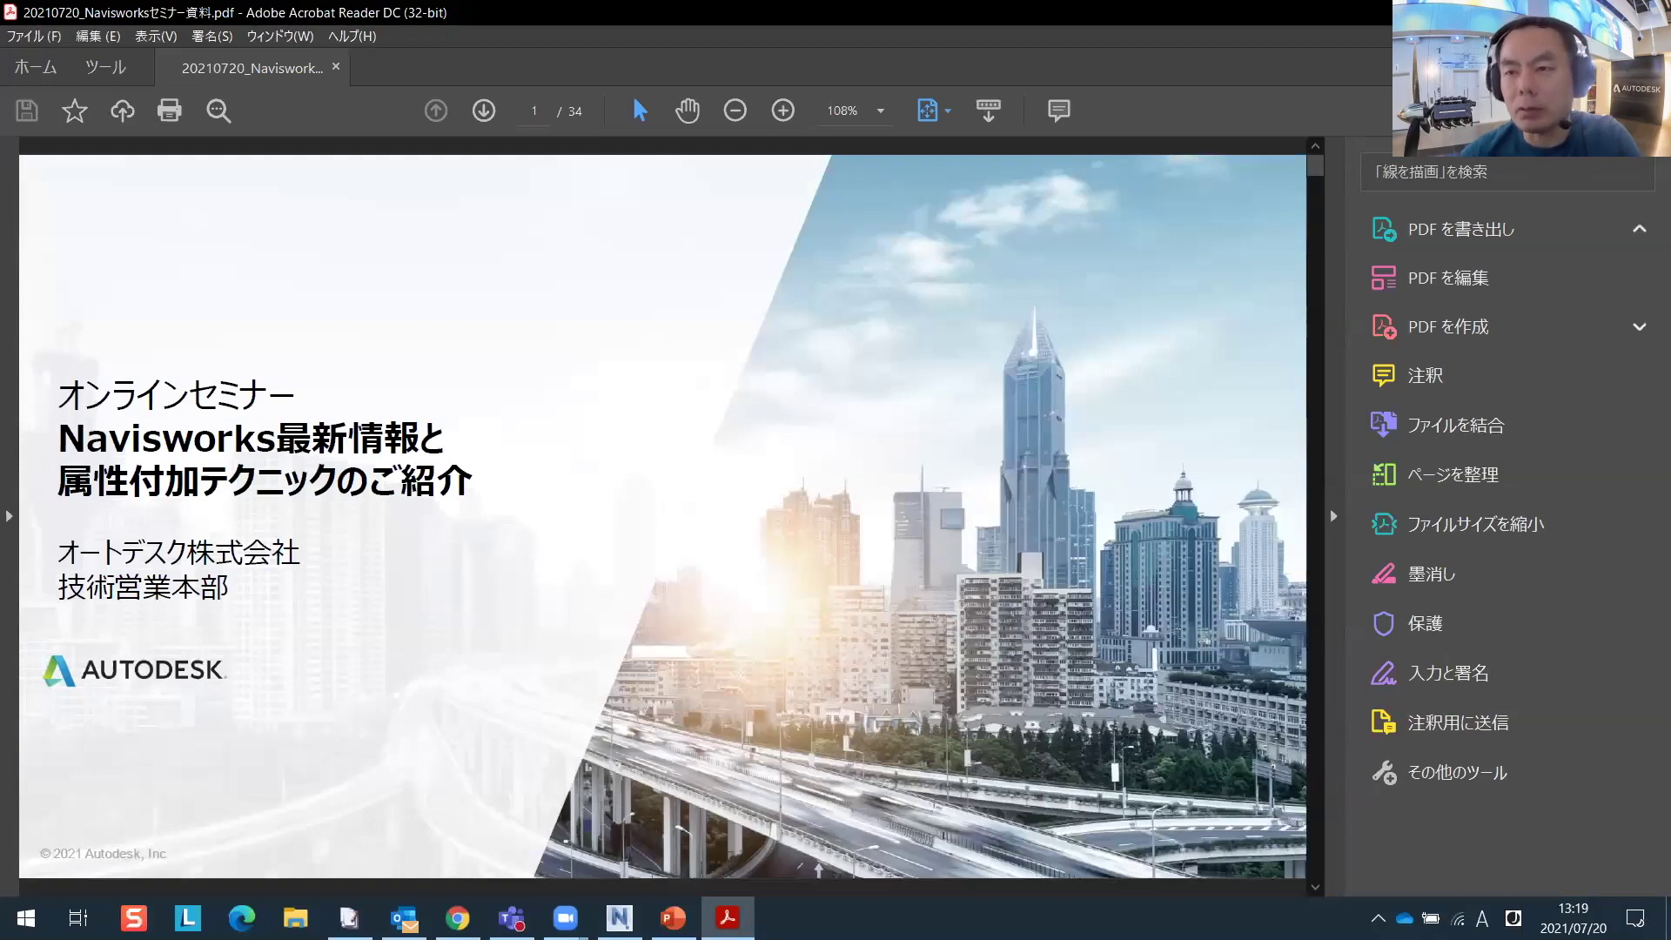
pyautogui.hotkey('alt', 'Tab')
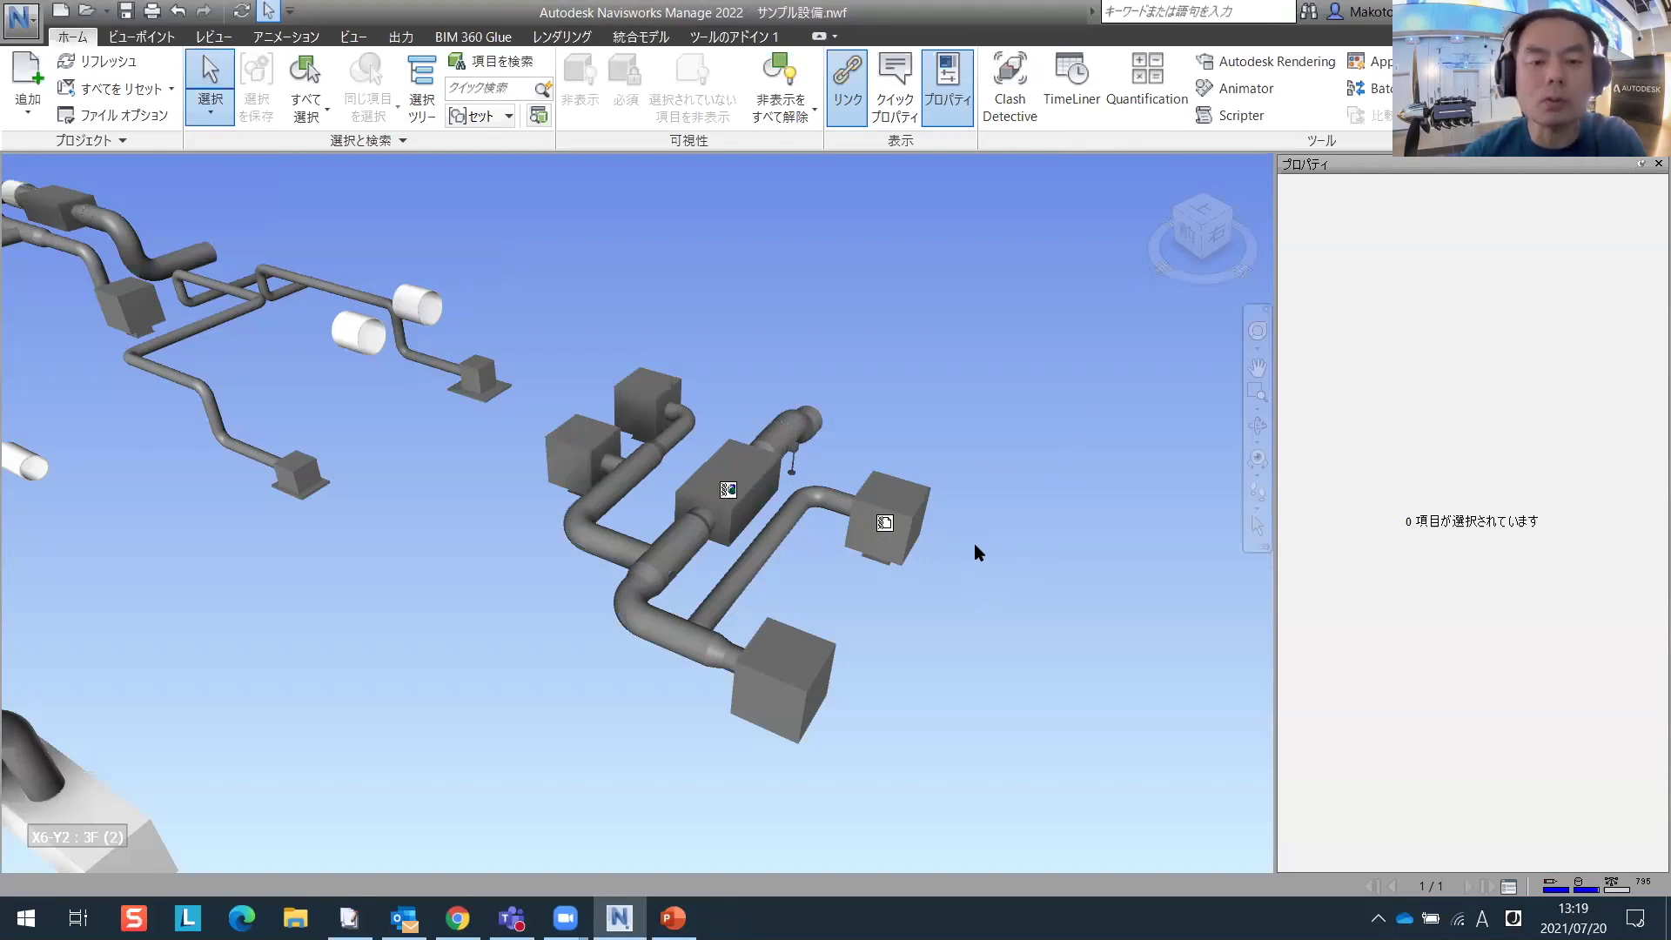
# - Review the link display settings and the standard link categories under インタフェース in the application options
pyautogui.scroll(5, 688, 470)
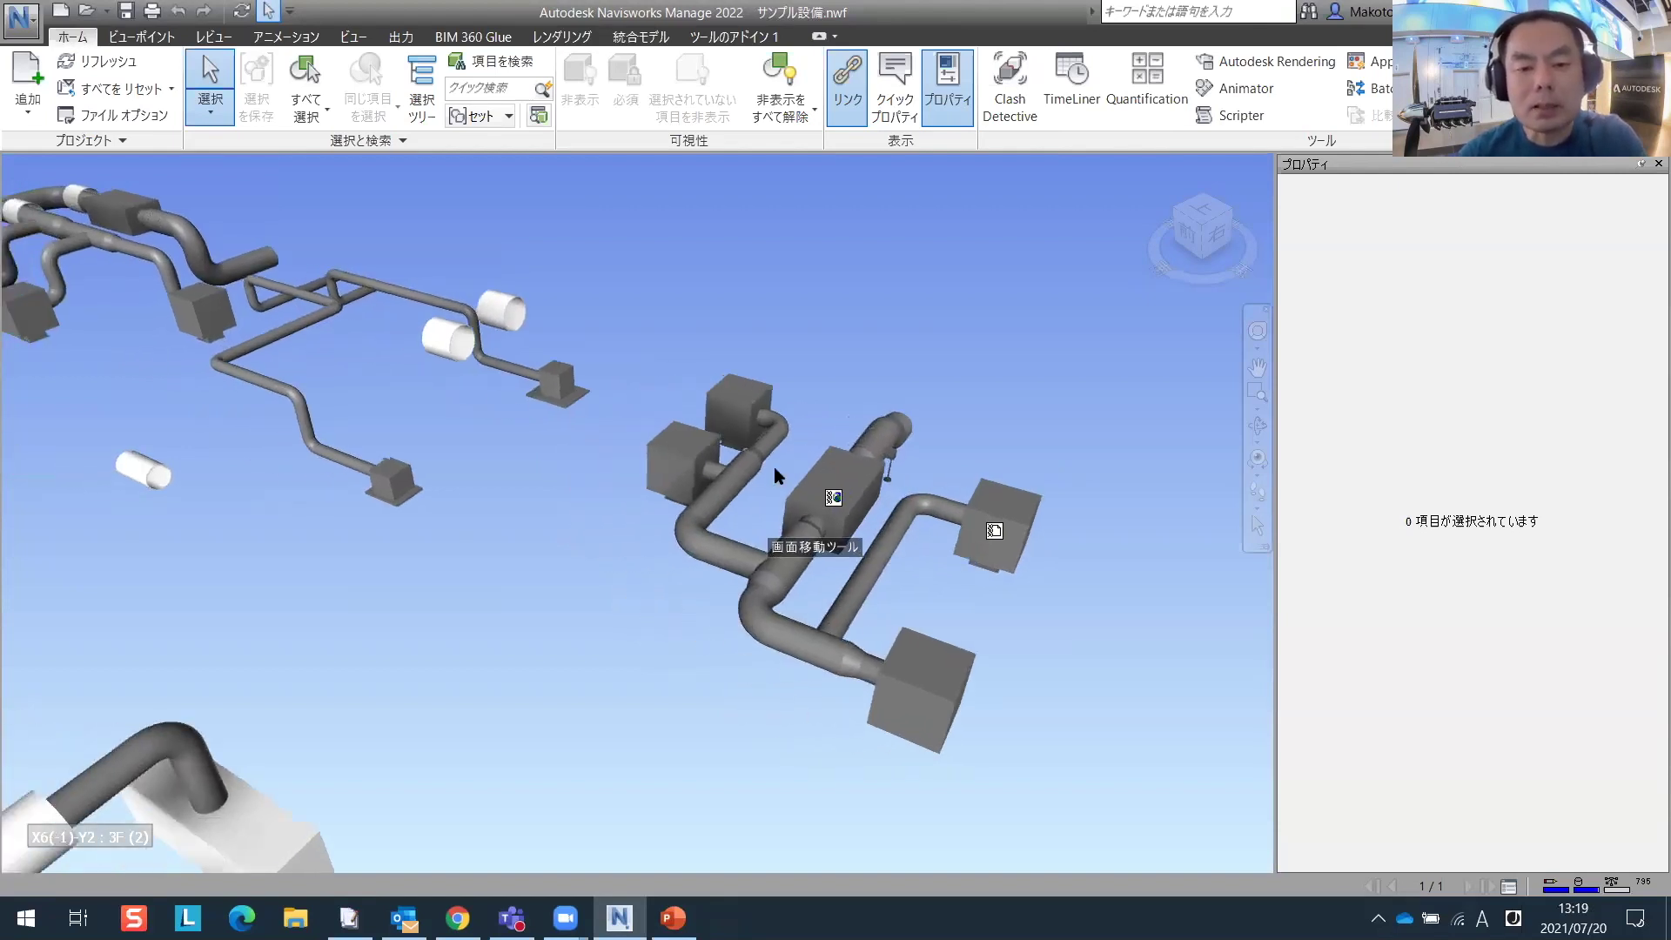
pyautogui.moveTo(687, 444); pyautogui.dragTo(684, 406, button='middle')
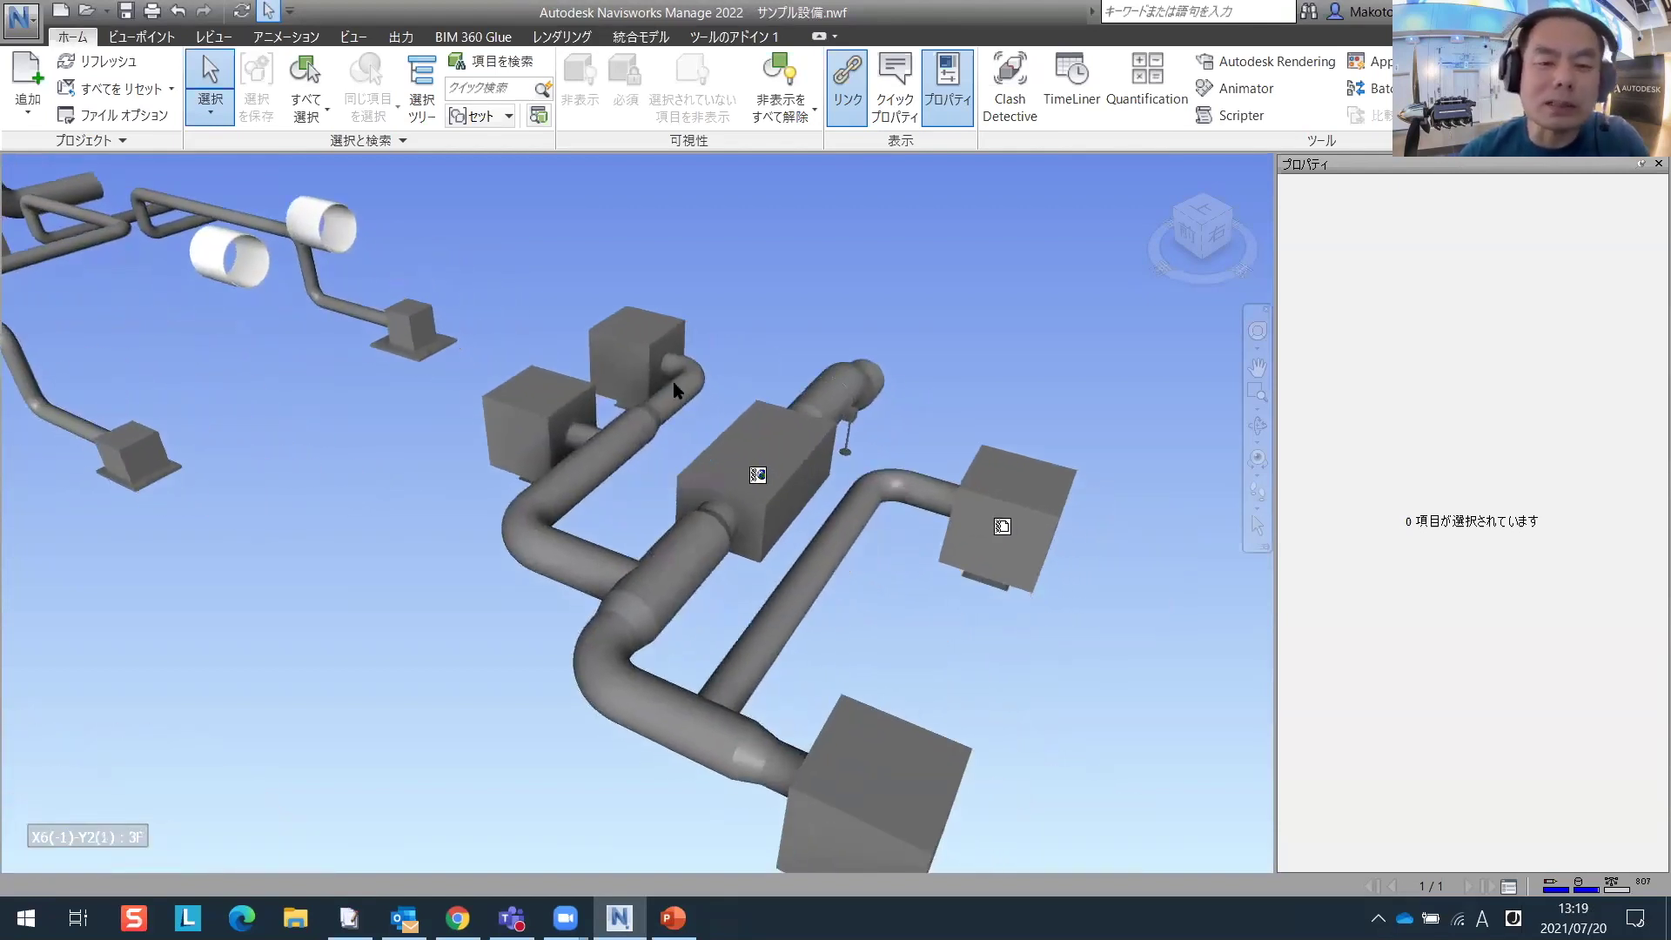
pyautogui.click(22, 19)
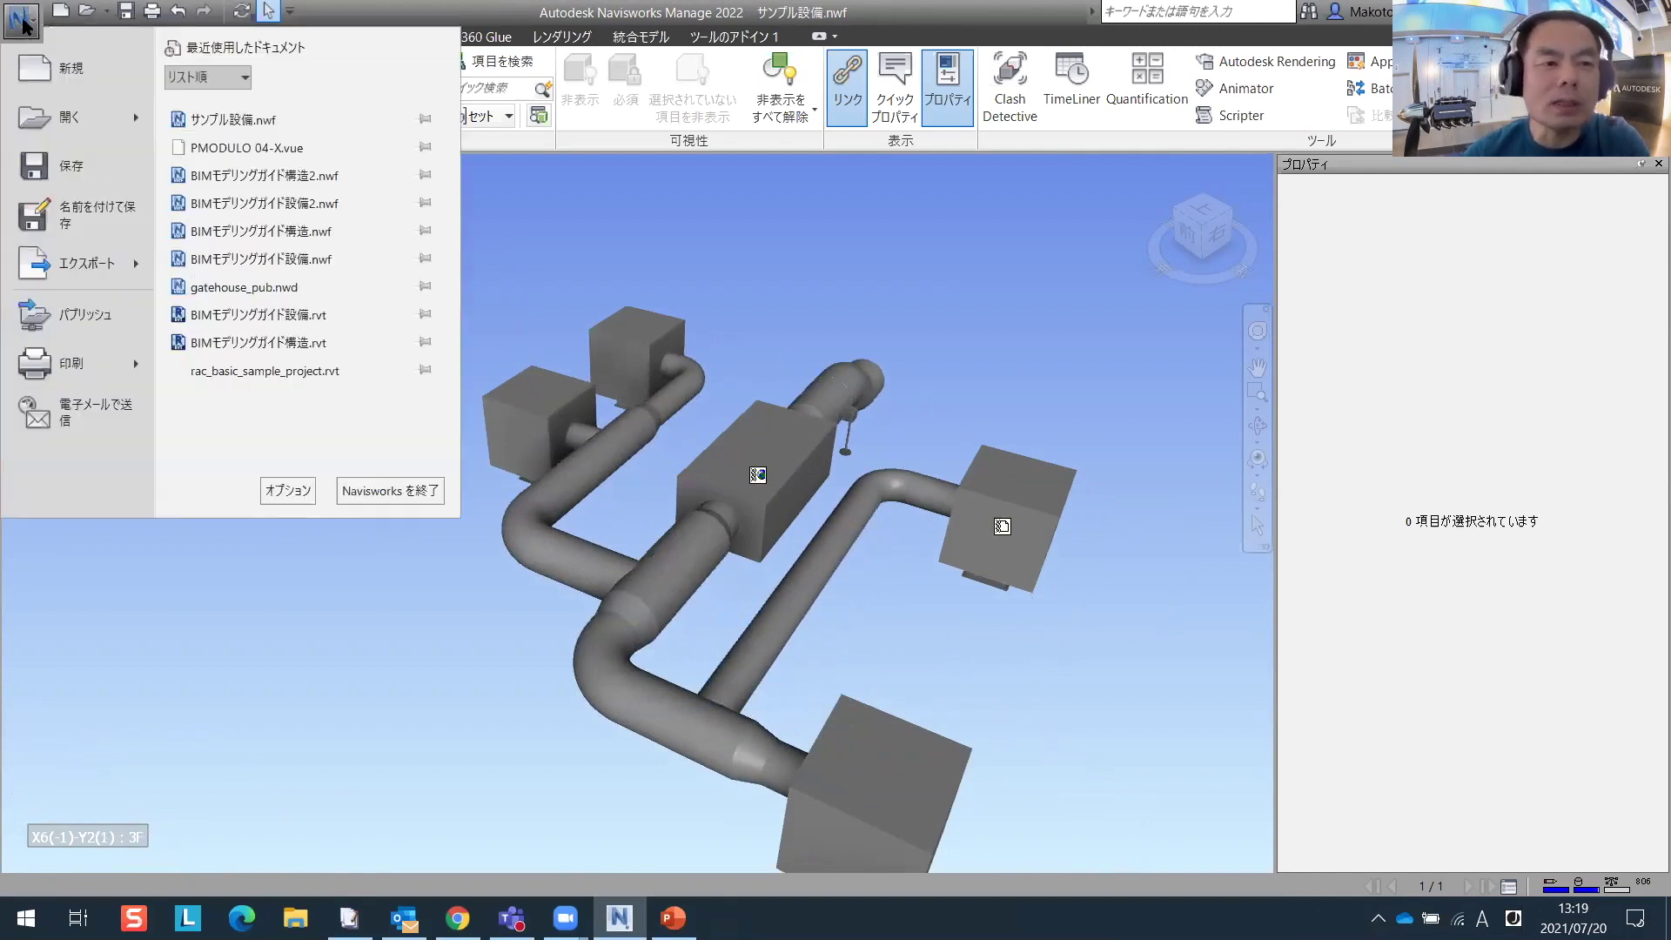
pyautogui.click(304, 493)
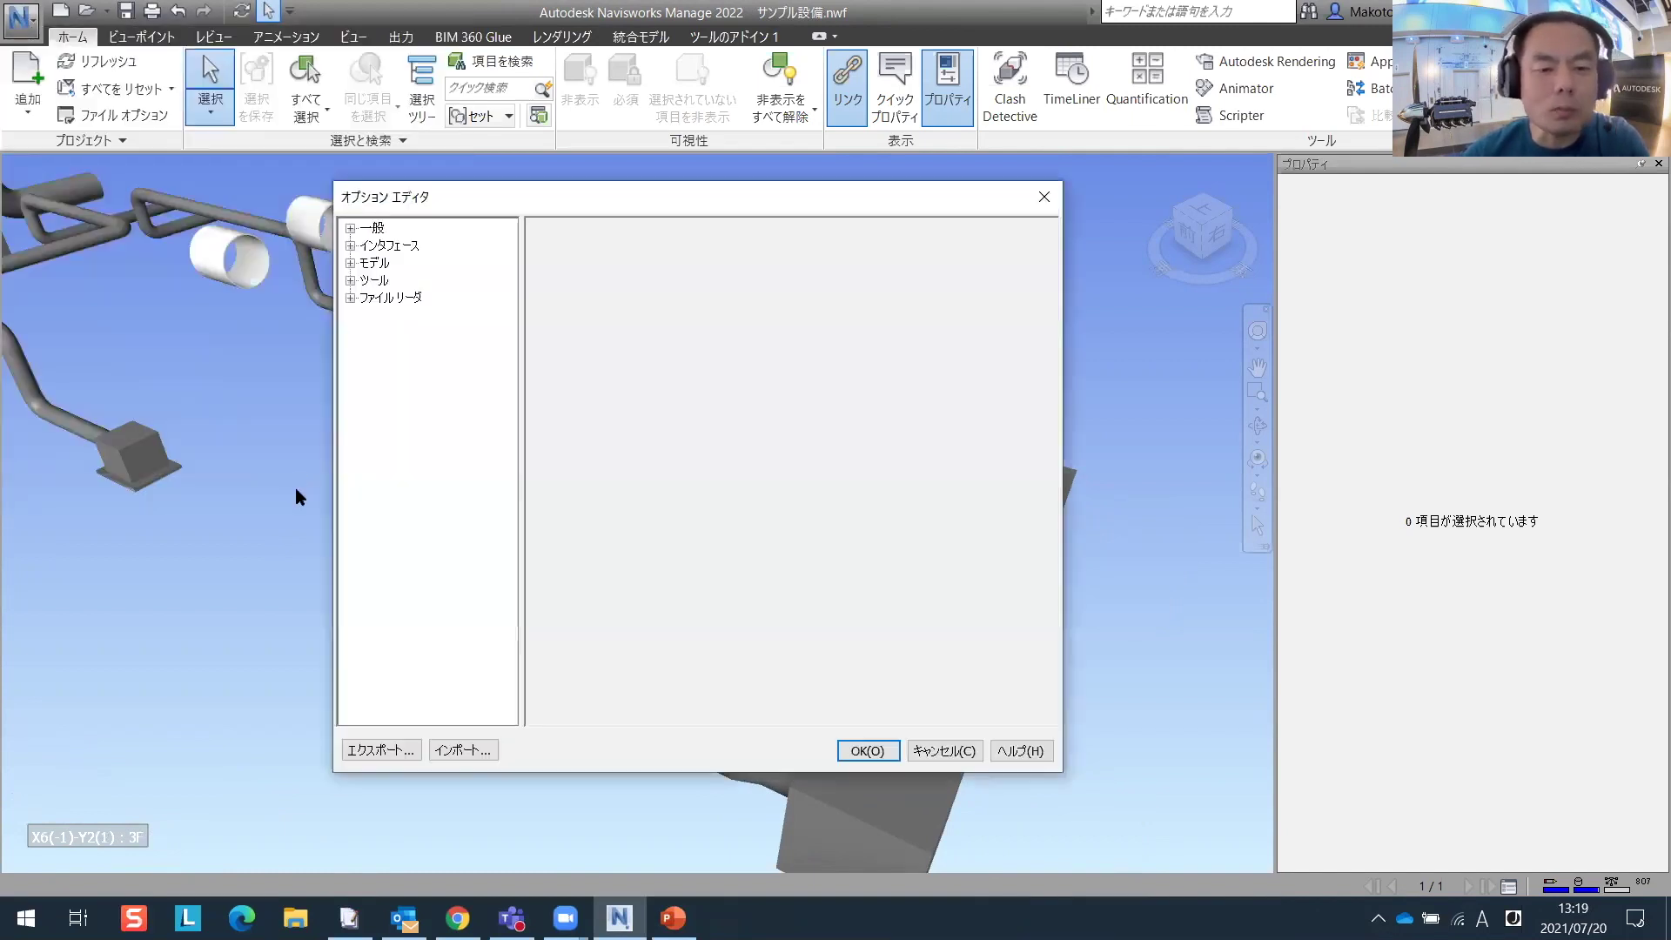
pyautogui.click(349, 247)
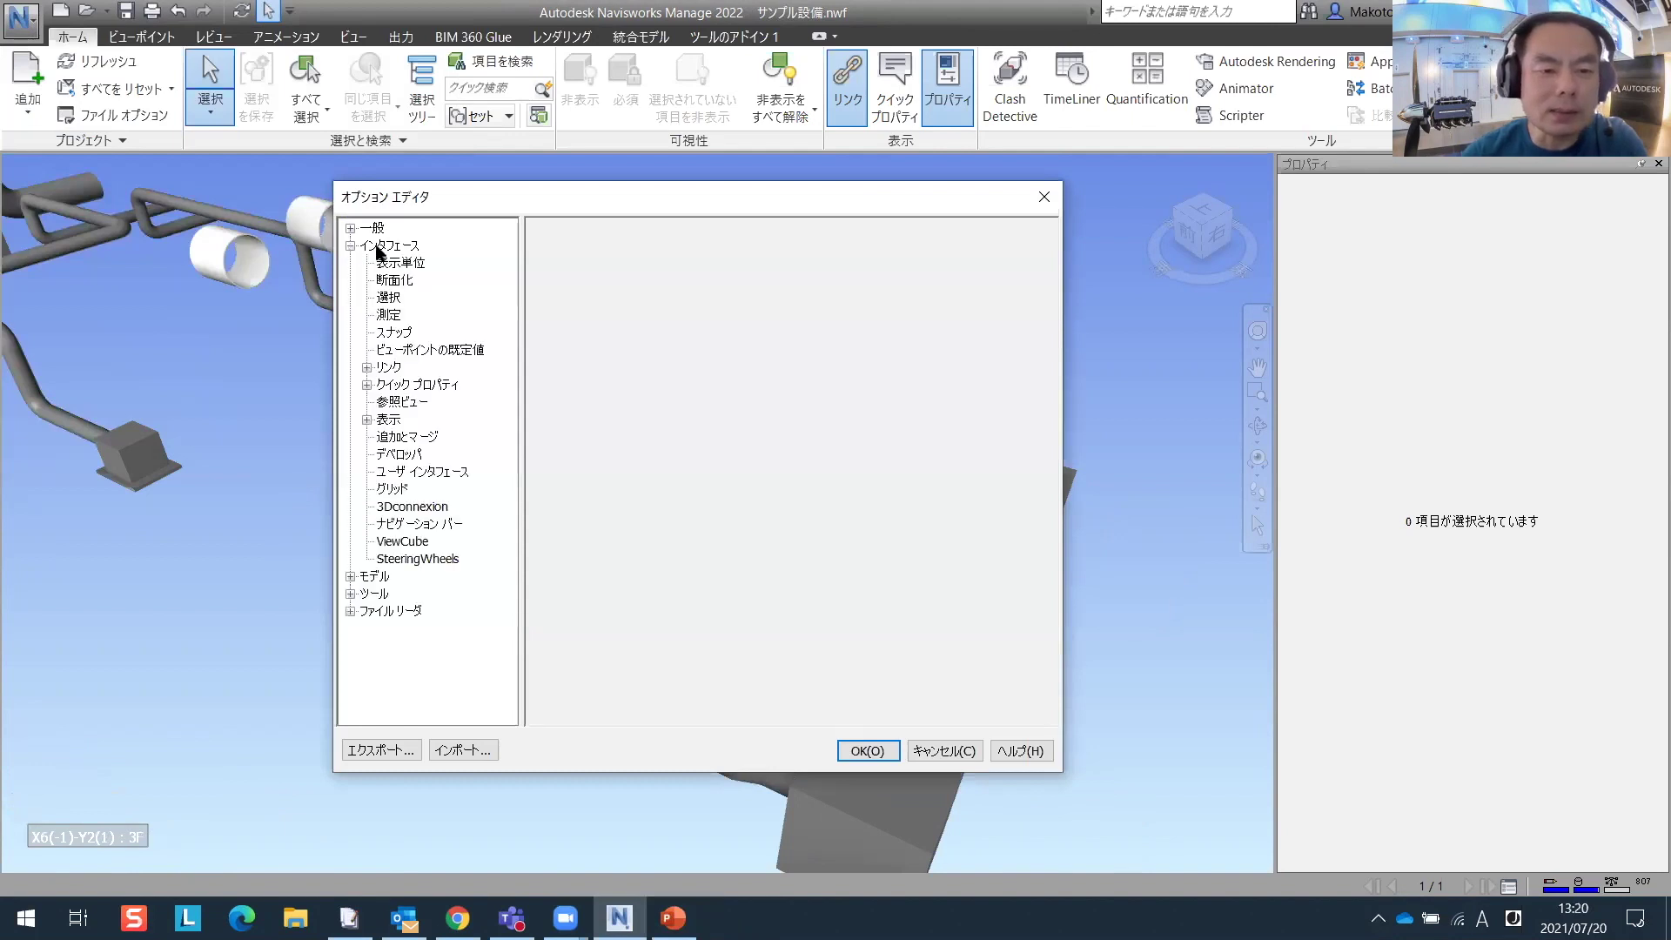
pyautogui.click(387, 368)
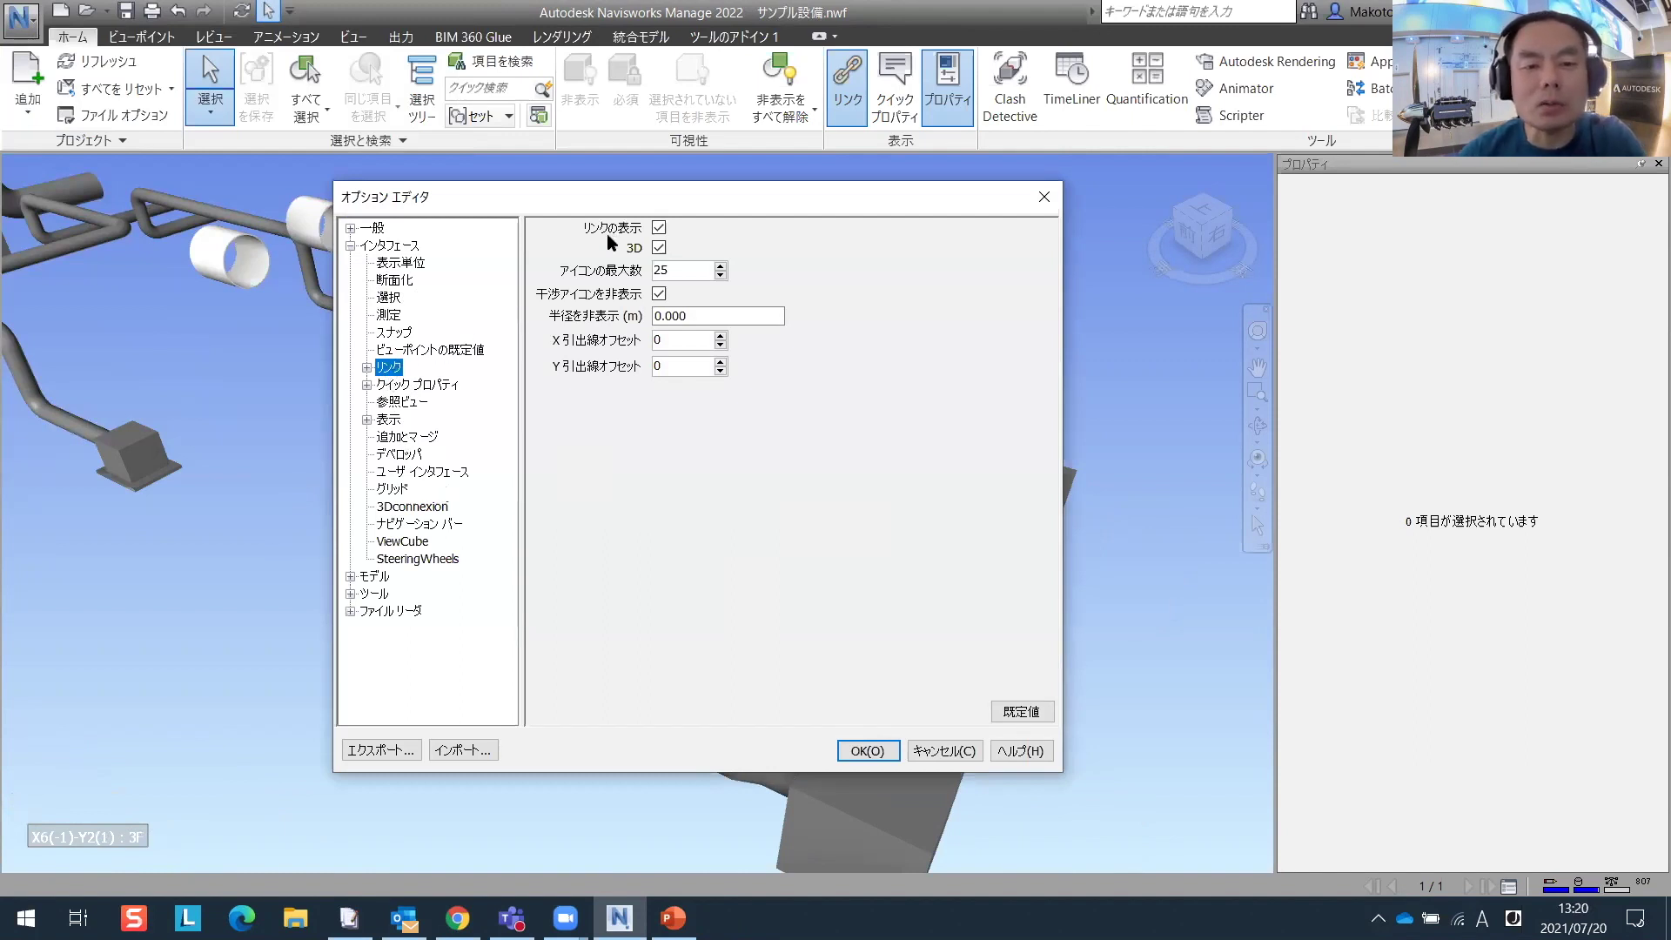
pyautogui.click(366, 368)
pyautogui.click(420, 402)
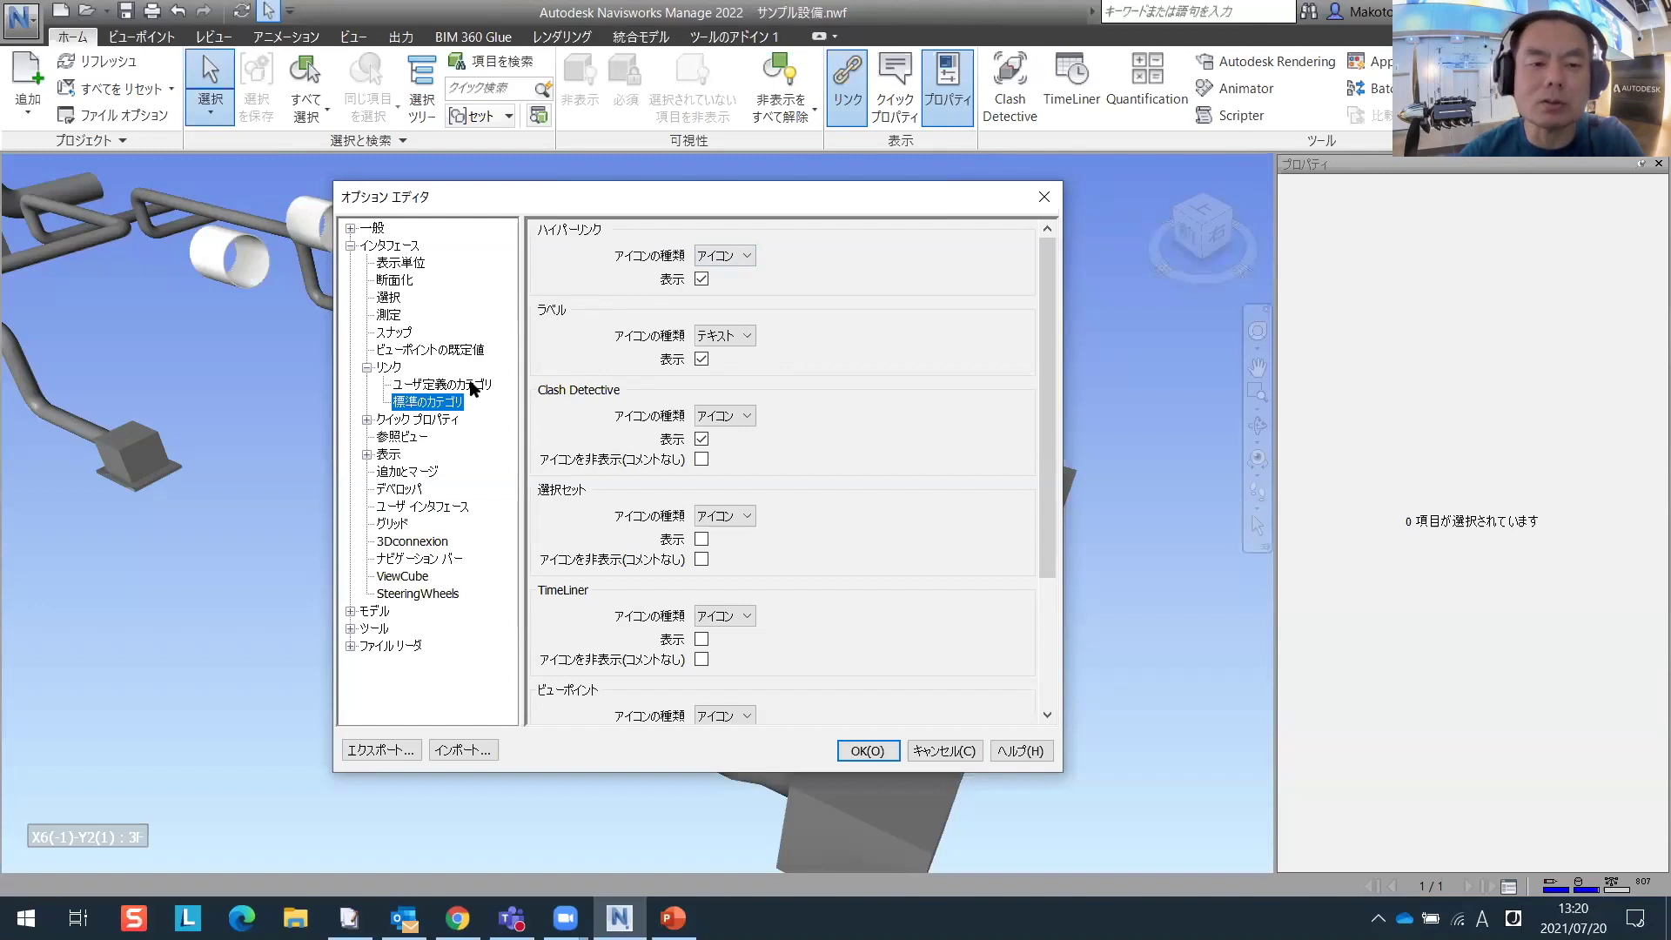
pyautogui.click(391, 368)
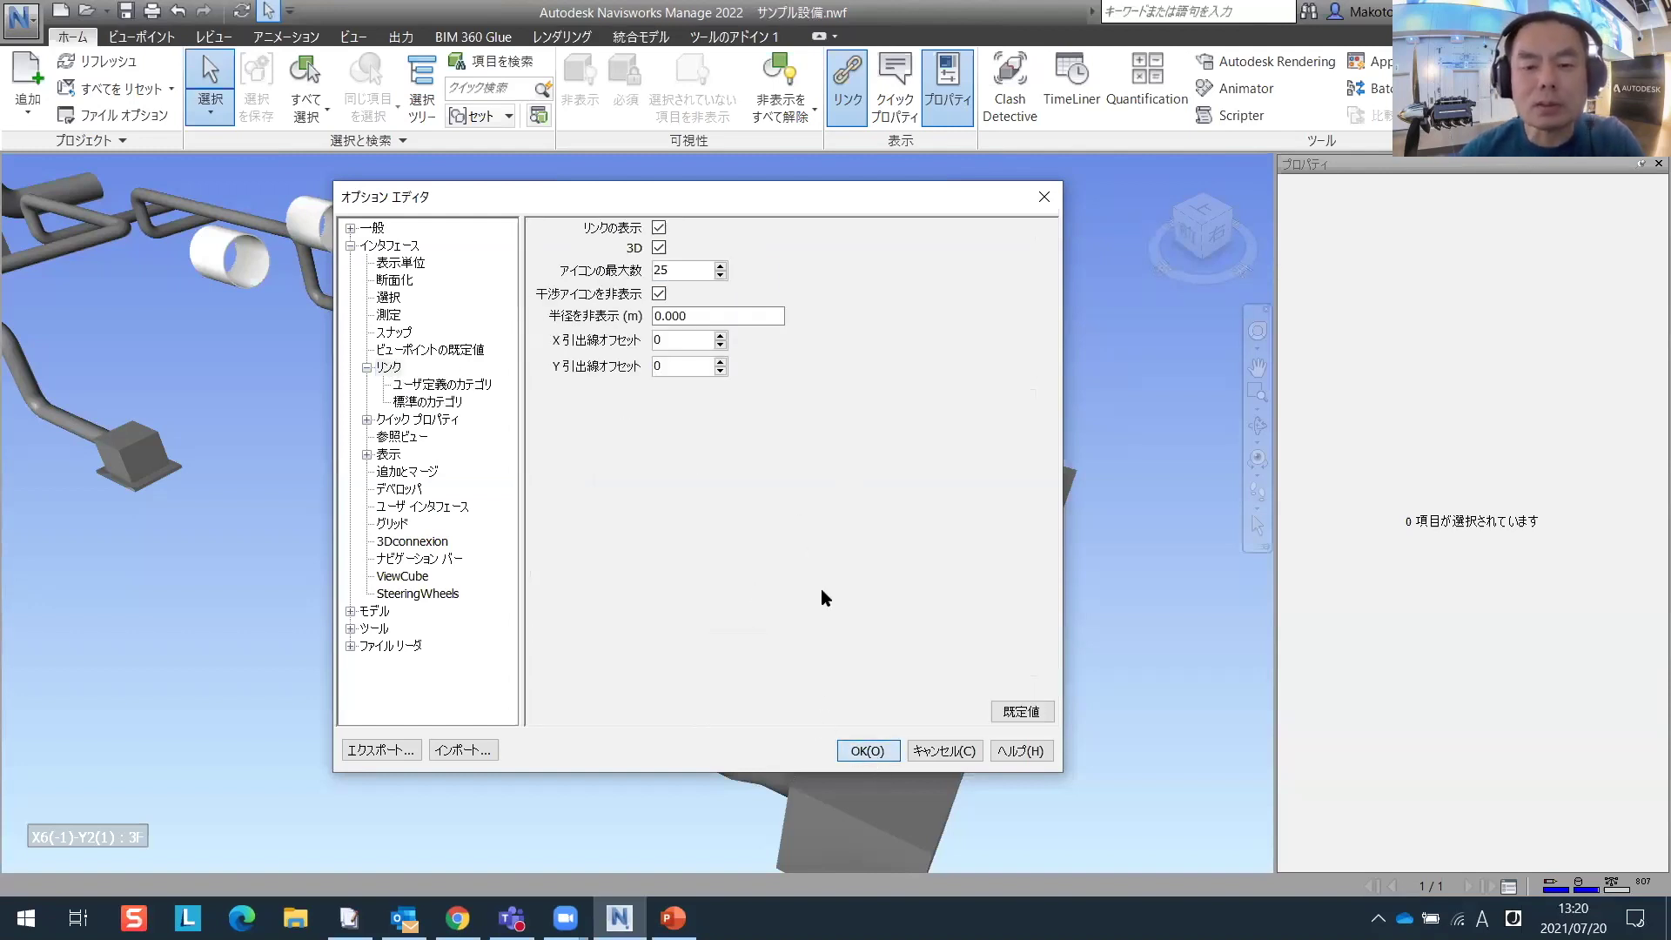
pyautogui.hotkey('alt', 'Tab')
pyautogui.hotkey('alt', 'Tab')
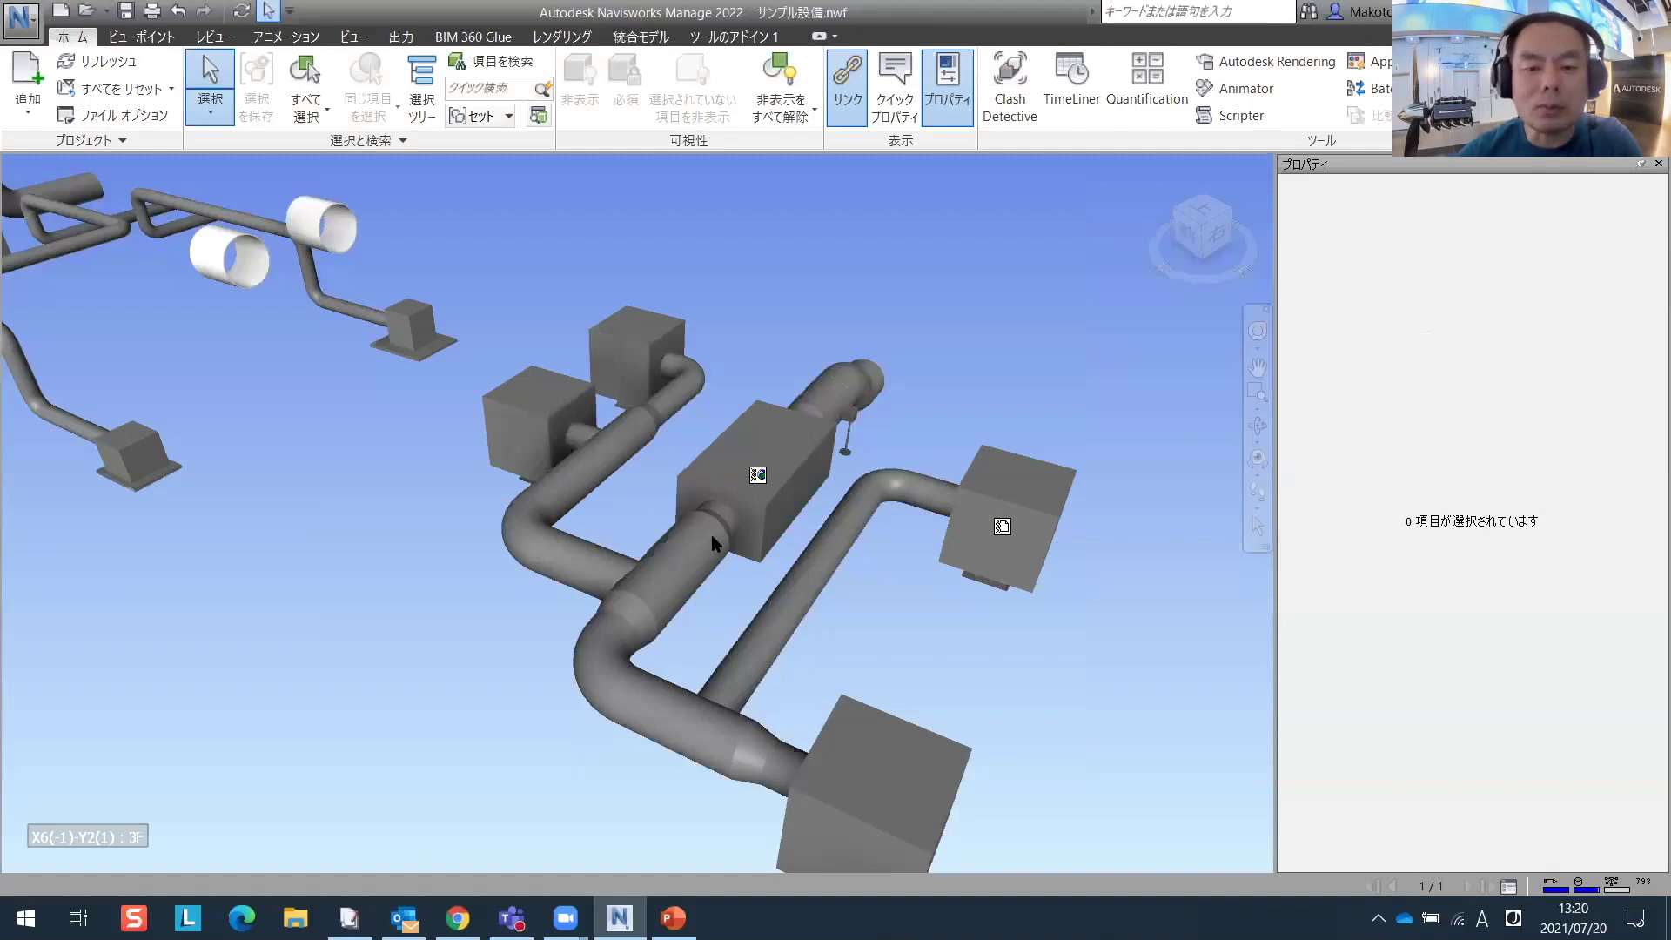
# - Add a link named 制気口 with category ラベル to the rear air terminal on the two-terminal duct branch
pyautogui.click(651, 343)
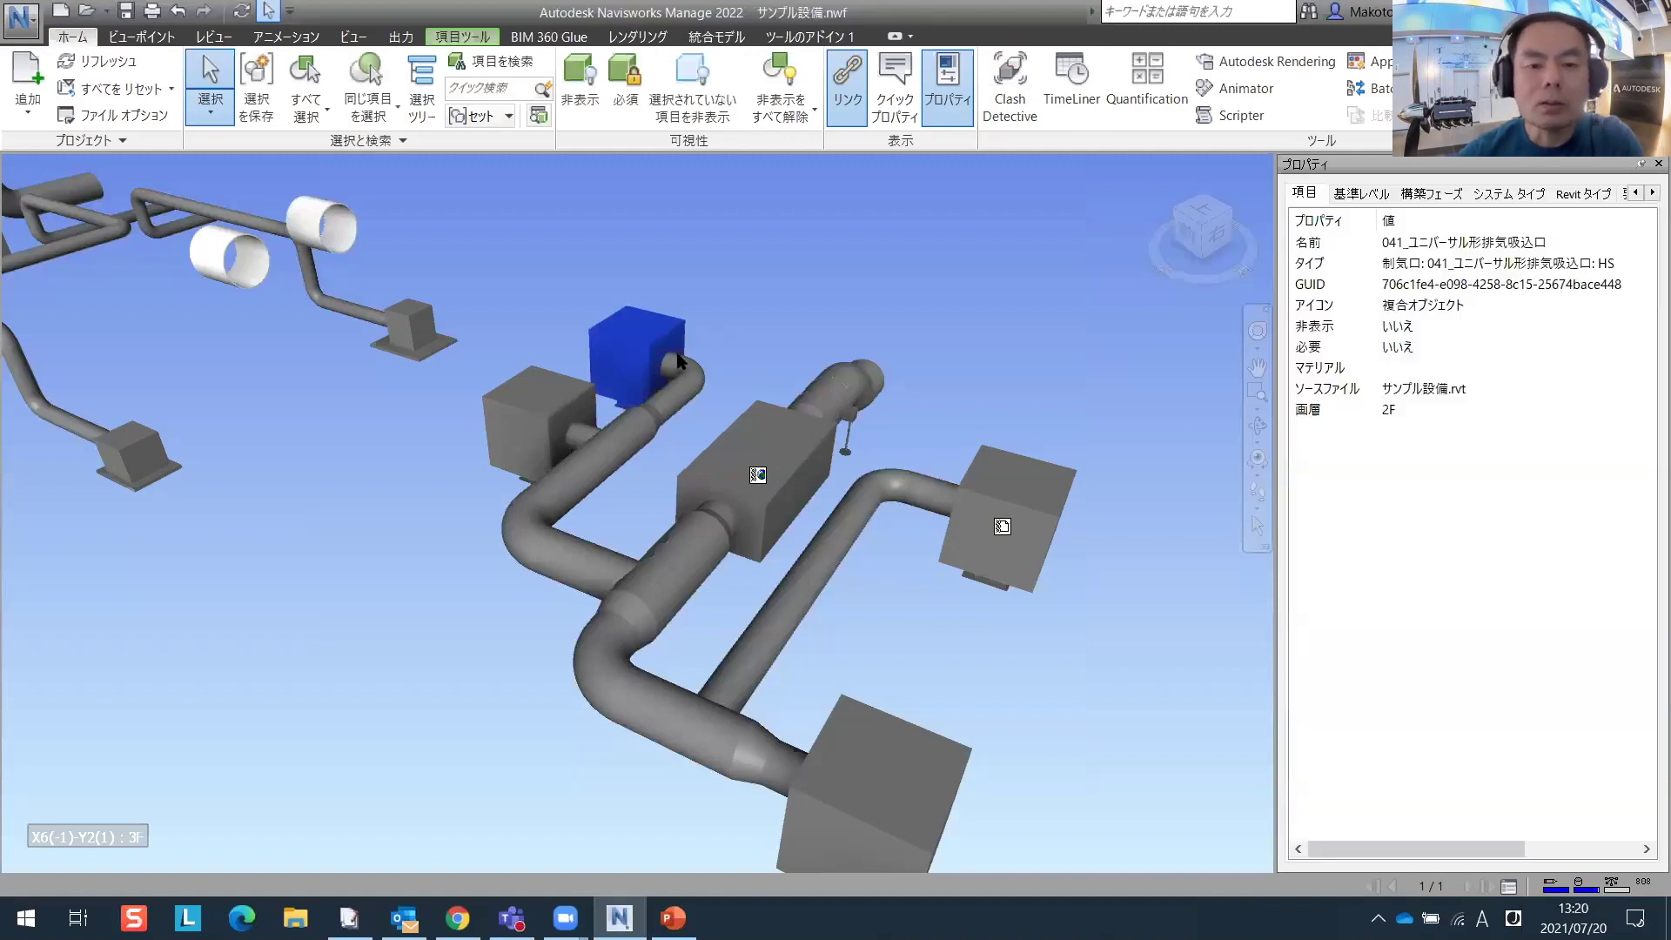
pyautogui.keyDown('shift'); pyautogui.moveTo(640, 424); pyautogui.dragTo(661, 471, button='middle'); pyautogui.keyUp('shift')
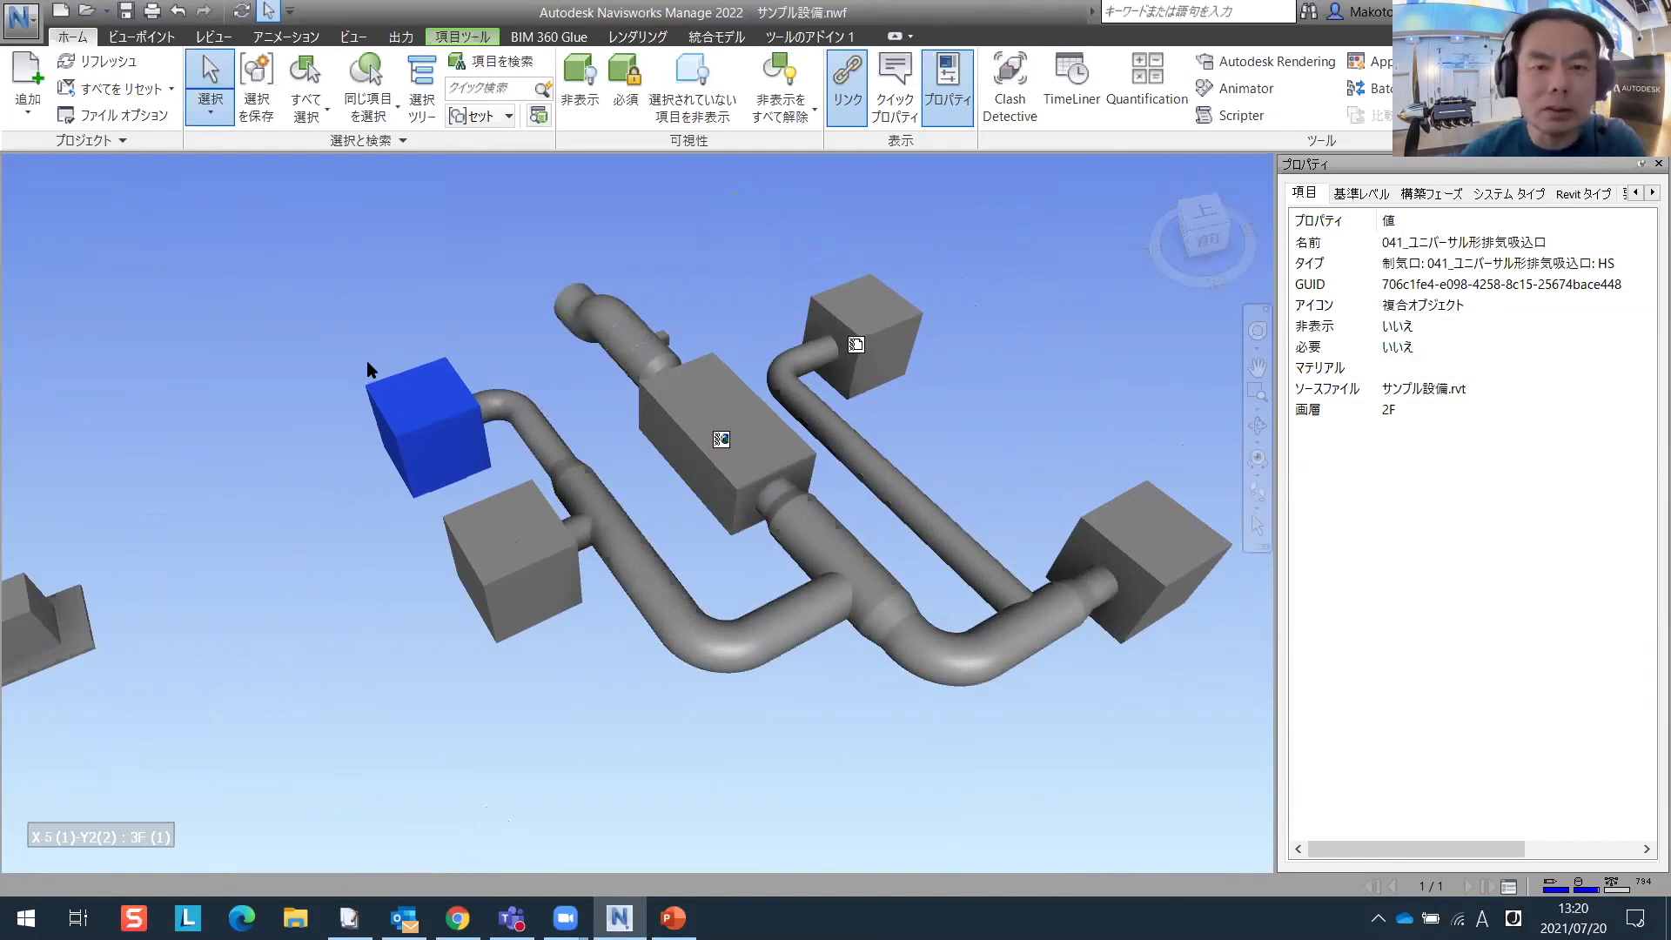
pyautogui.moveTo(526, 378)
pyautogui.keyDown('shift'); pyautogui.mouseDown(button='middle')
pyautogui.moveTo(592, 322)
pyautogui.moveTo(544, 365)
pyautogui.moveTo(519, 355)
pyautogui.mouseUp(button='middle'); pyautogui.keyUp('shift')
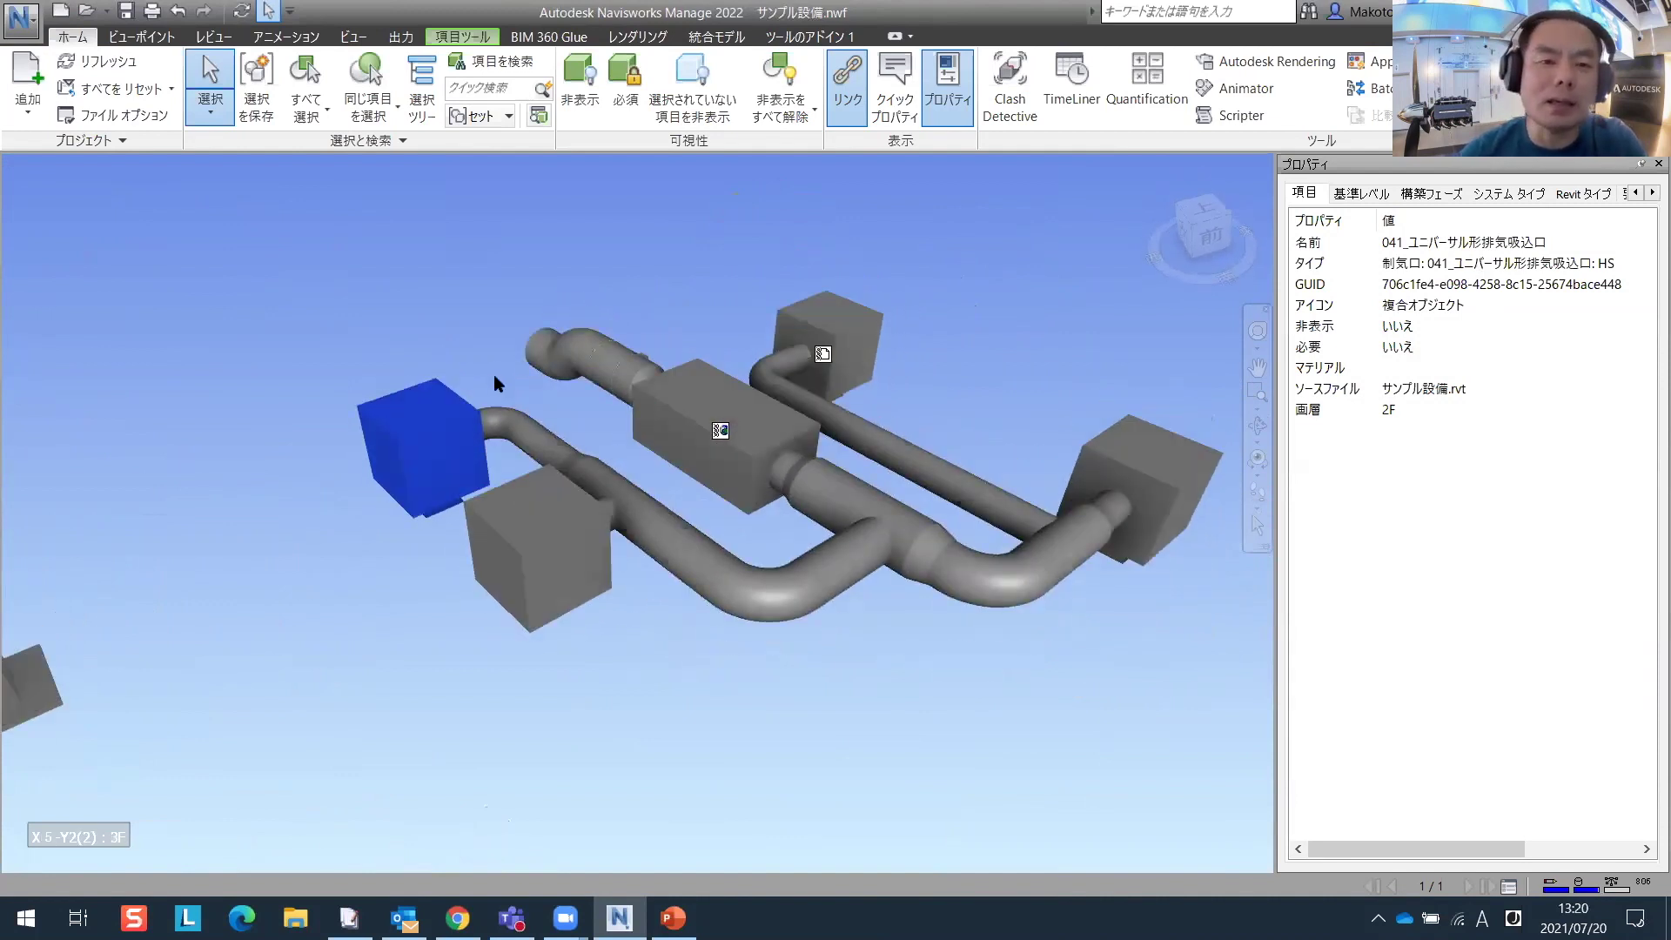
pyautogui.moveTo(459, 389); pyautogui.dragTo(642, 376, button='middle')
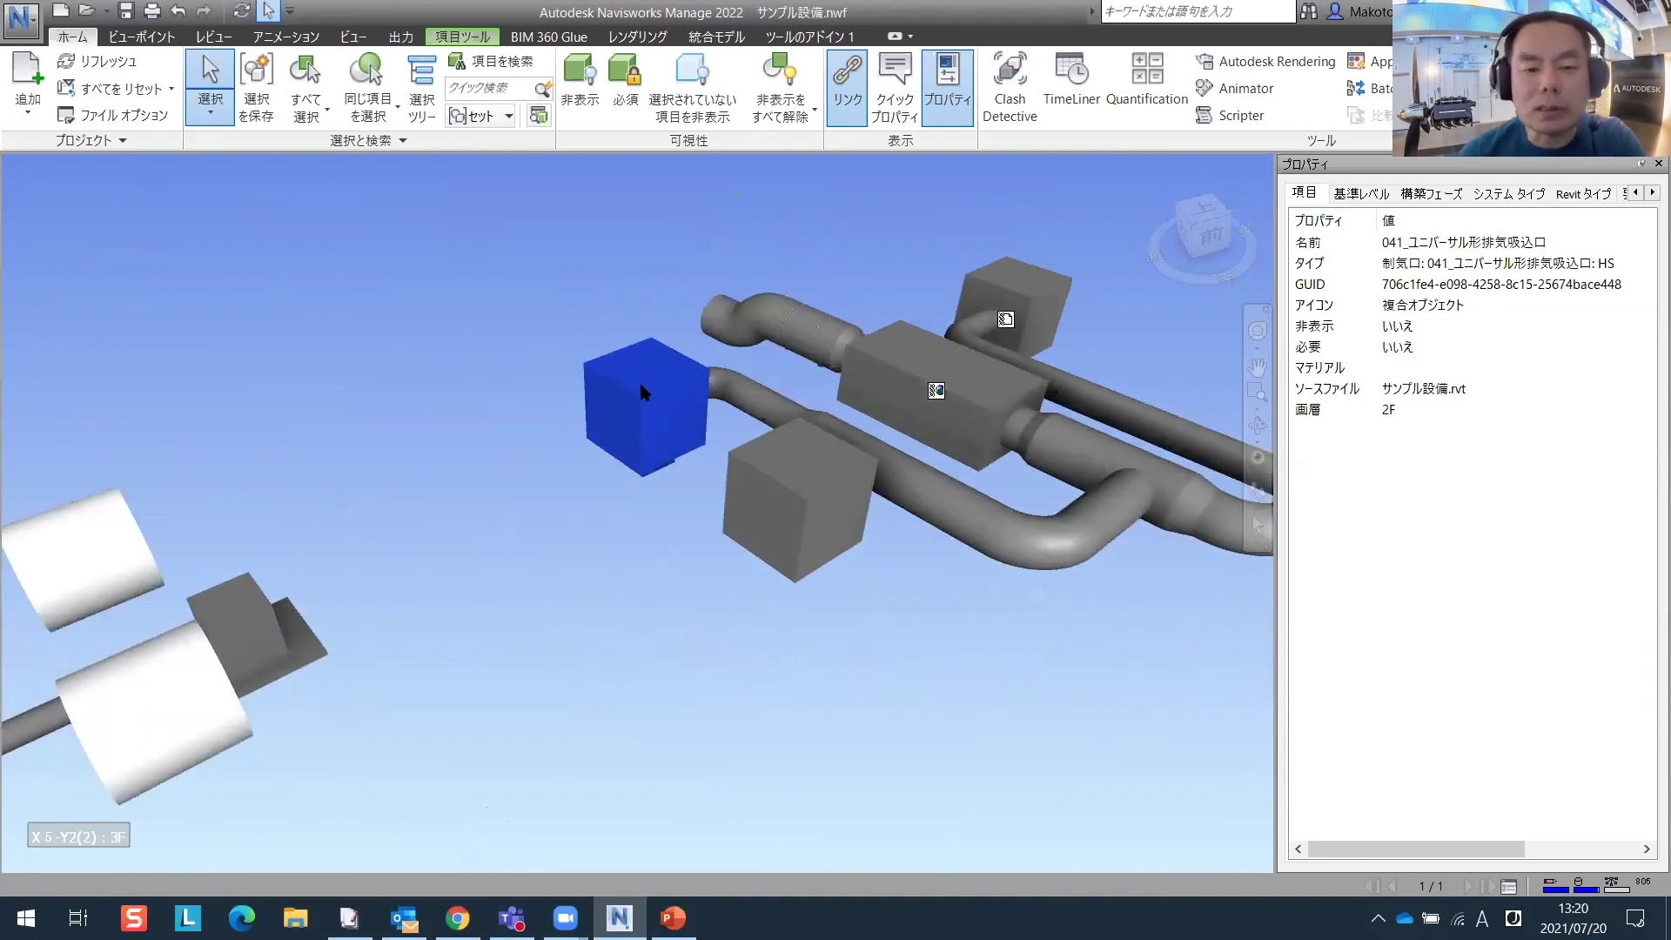
pyautogui.rightClick(642, 386)
pyautogui.moveTo(905, 600)
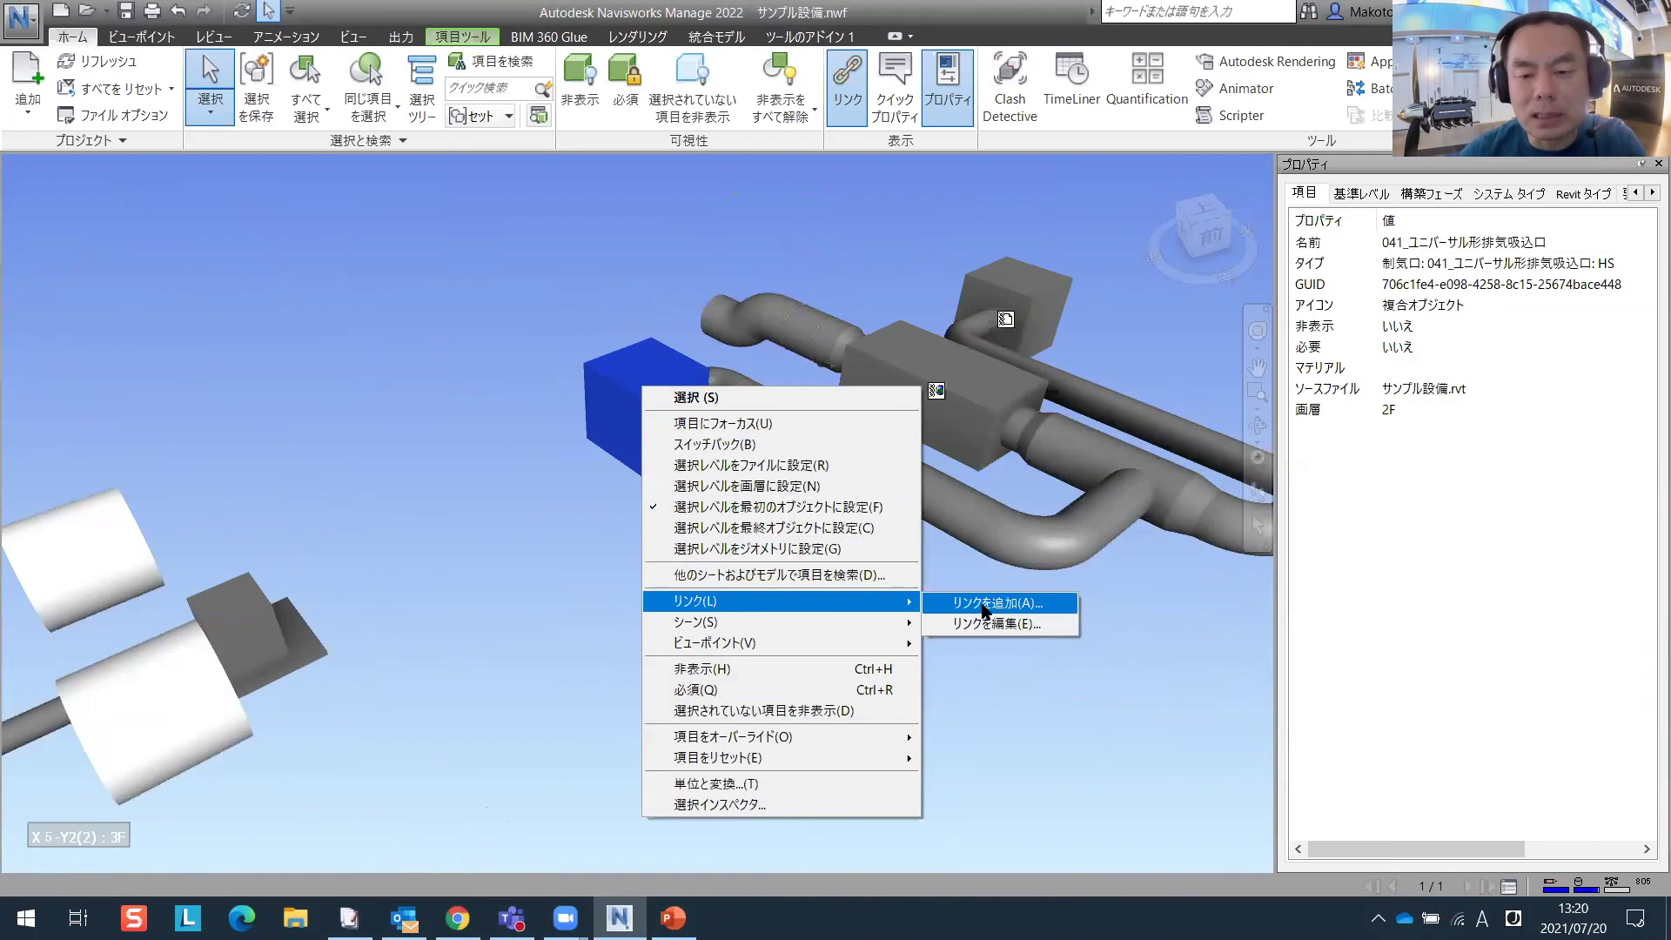
pyautogui.click(985, 604)
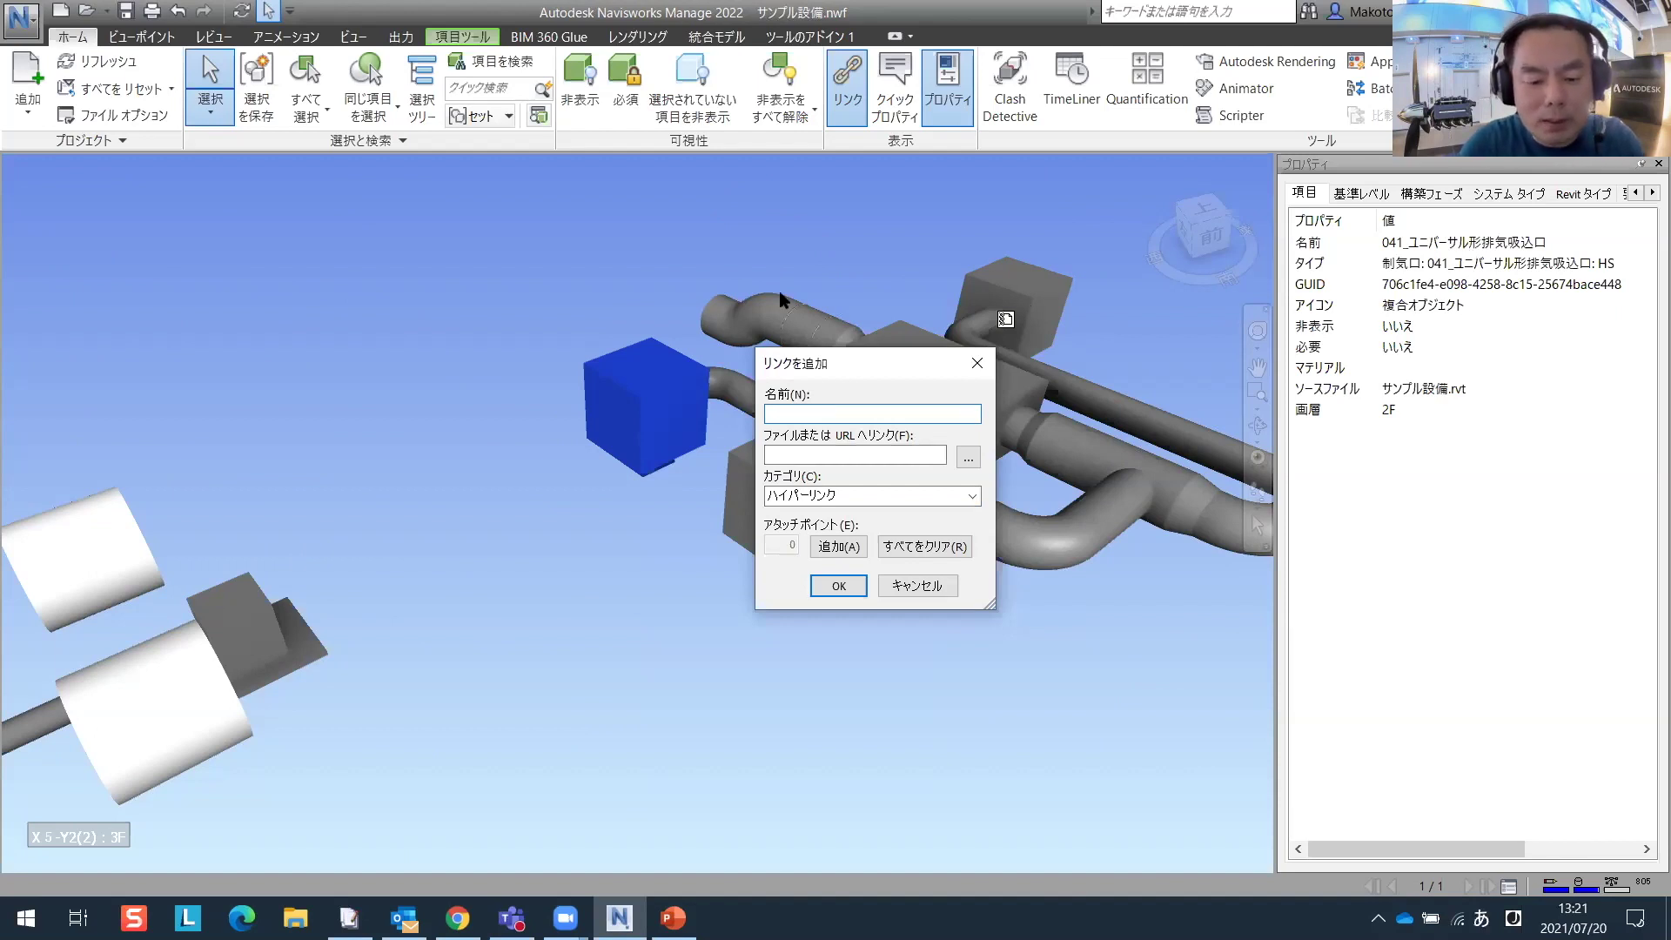
pyautogui.write('seikikou')
pyautogui.press('space')
pyautogui.press('Return')
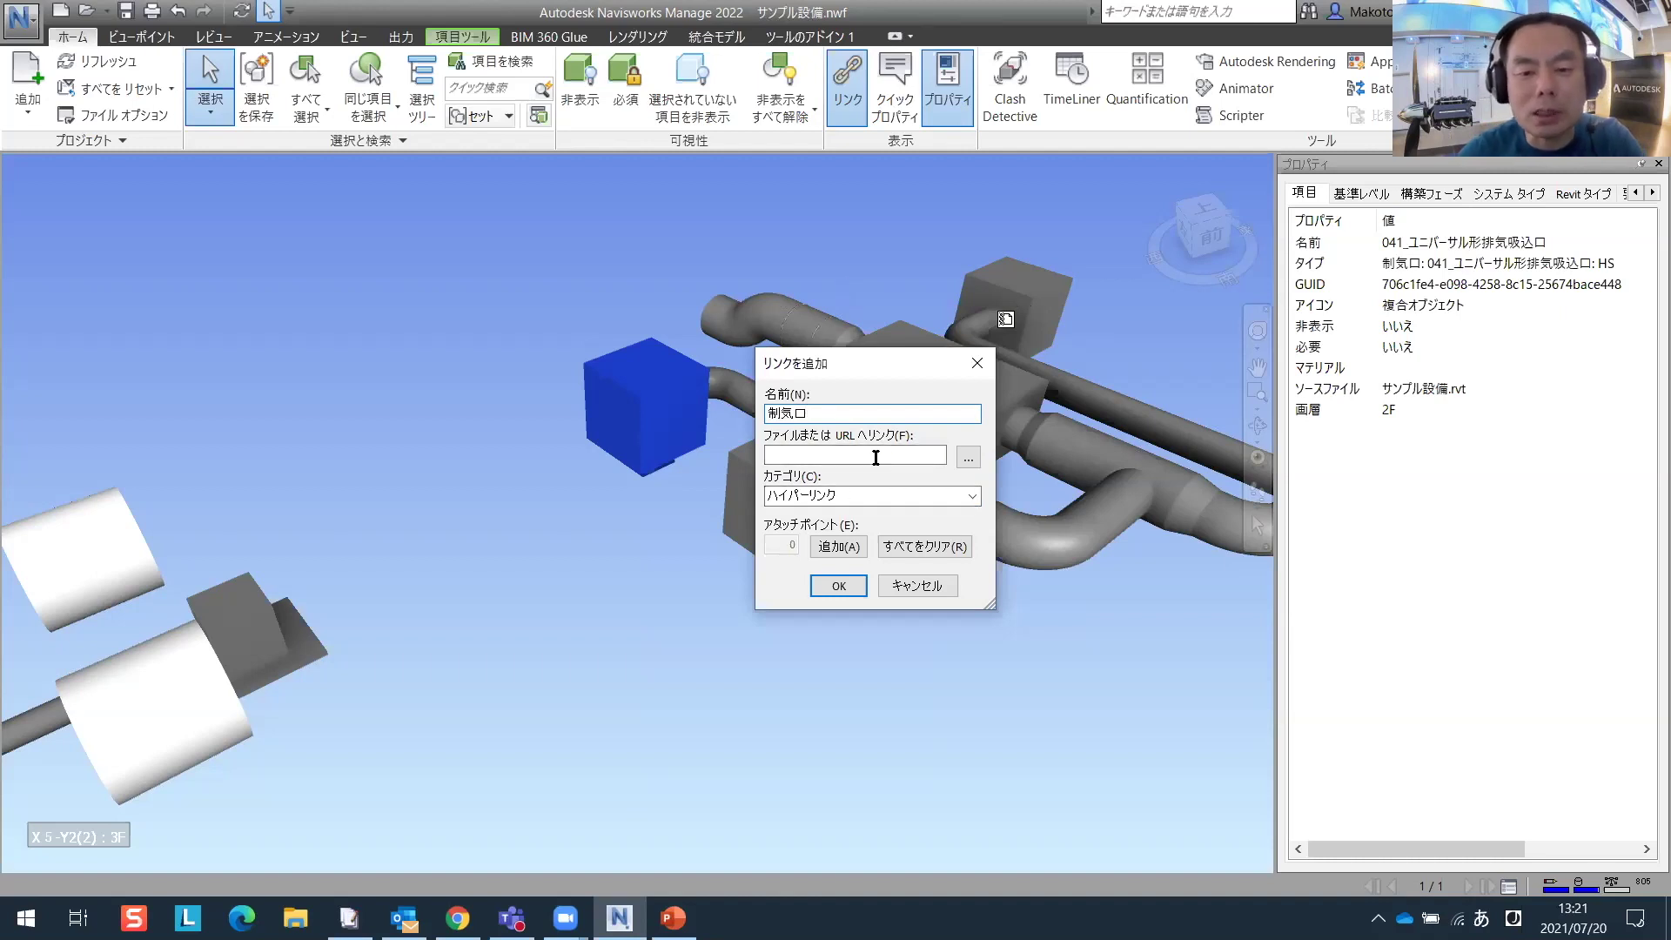
pyautogui.click(973, 494)
pyautogui.click(809, 529)
pyautogui.click(839, 585)
pyautogui.click(686, 586)
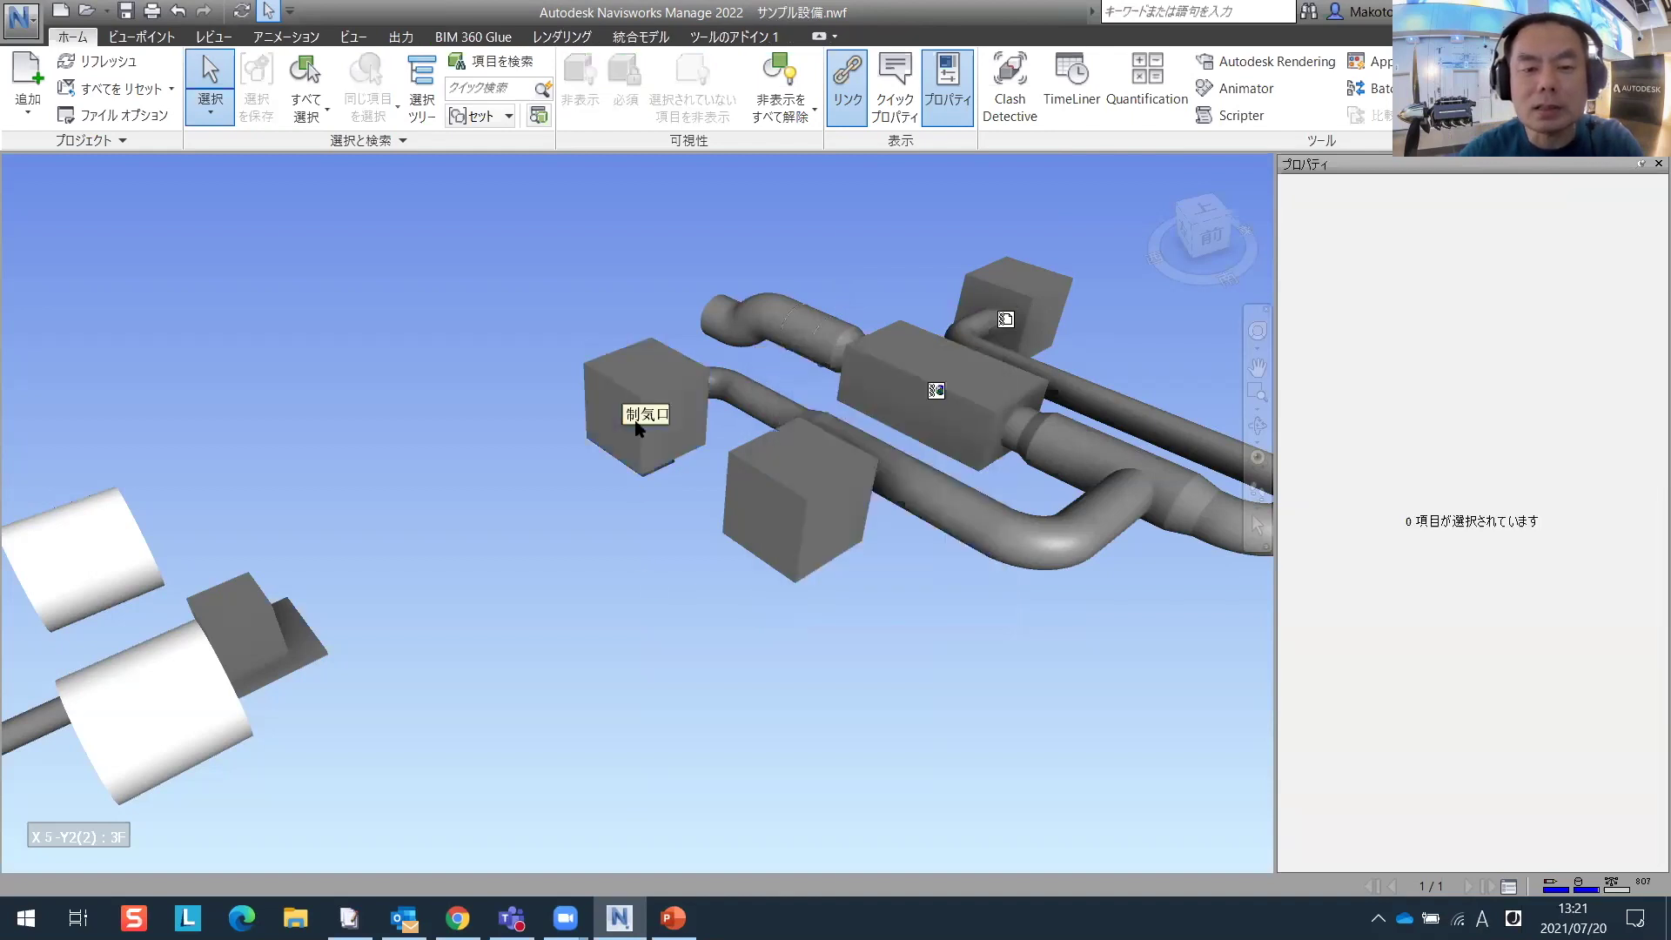
# - Set both the X and Y leader offsets of the links to 50 in the interface options
pyautogui.keyDown('shift'); pyautogui.moveTo(749, 573); pyautogui.dragTo(310, 513, button='middle'); pyautogui.keyUp('shift')
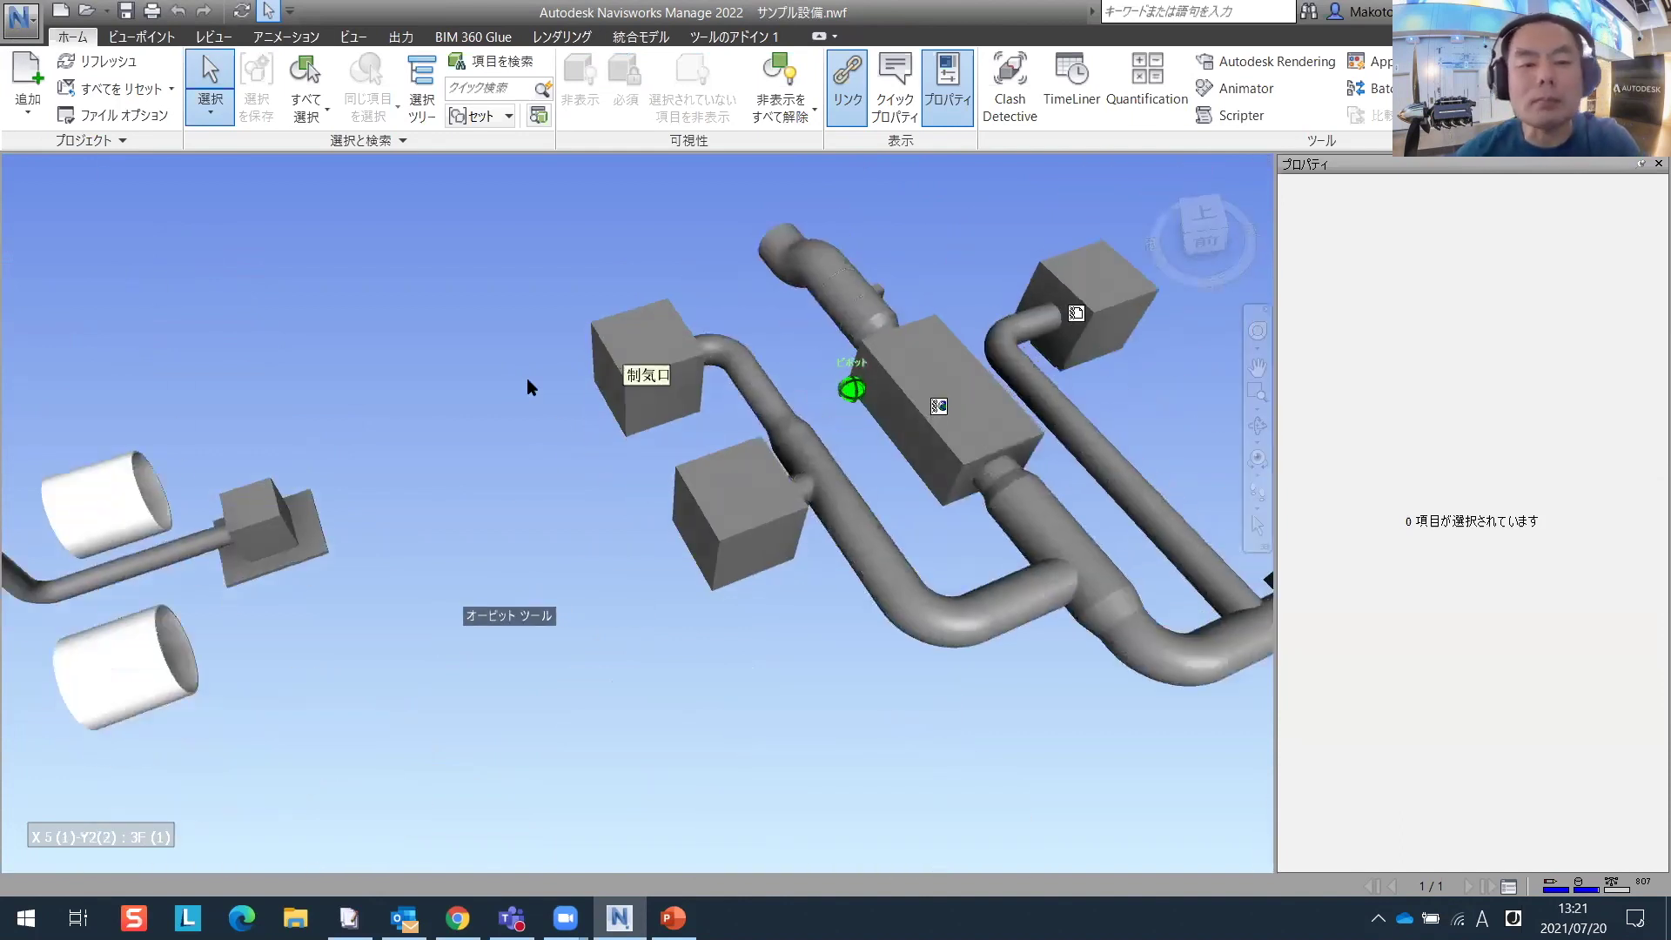
pyautogui.press('F12')
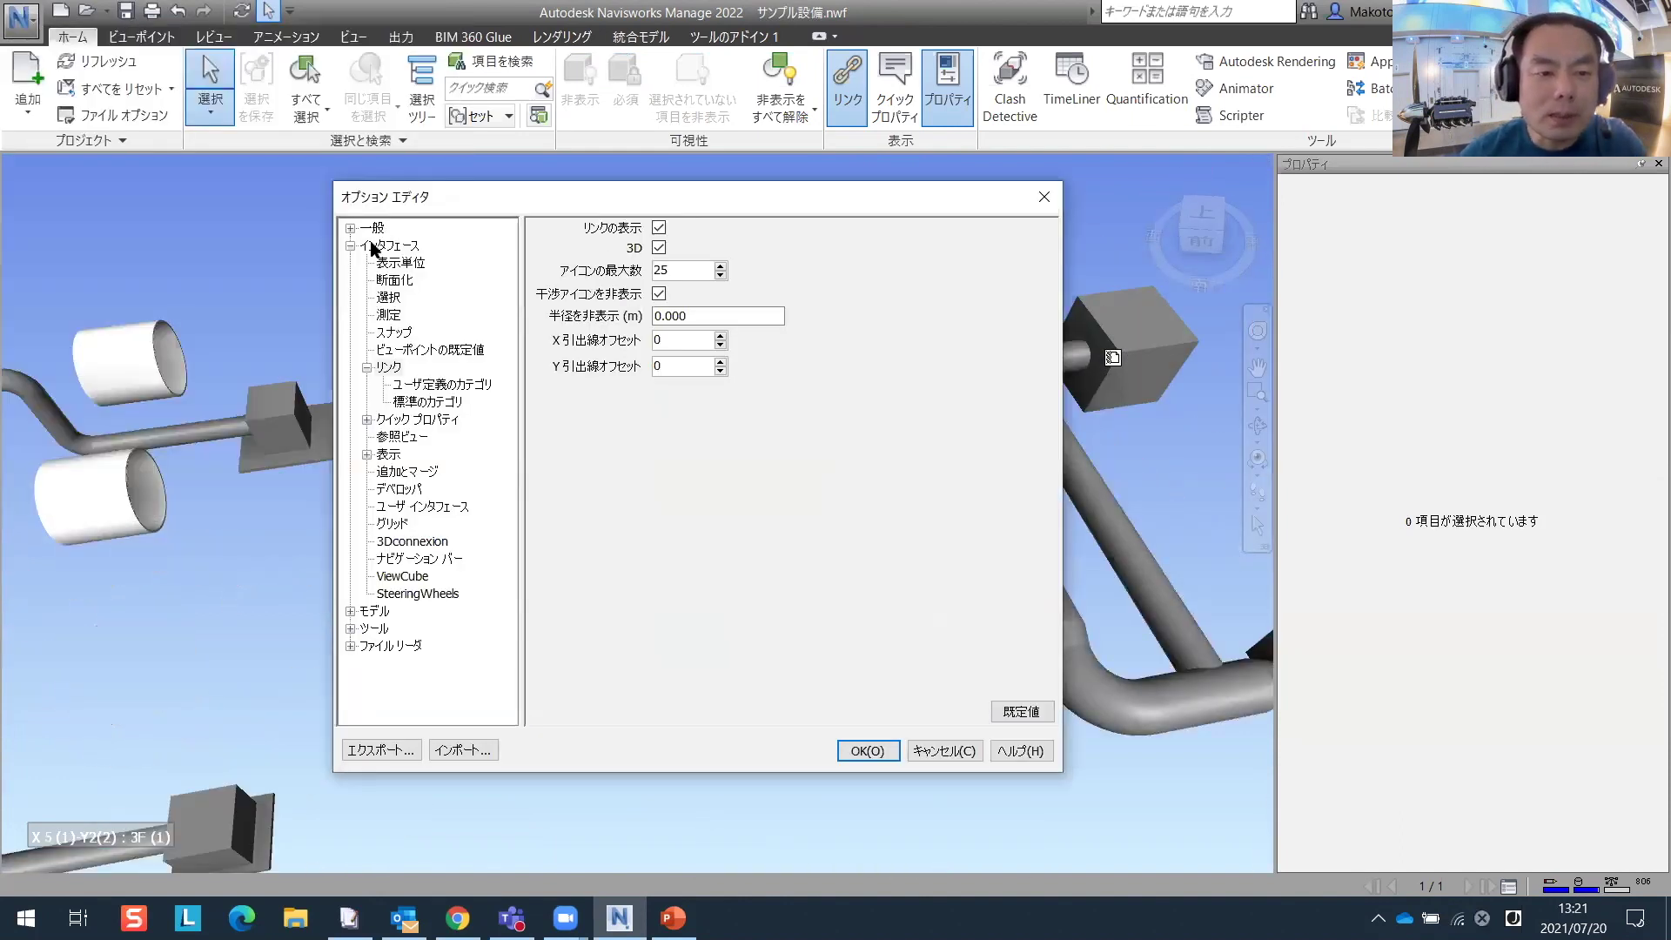
pyautogui.click(389, 367)
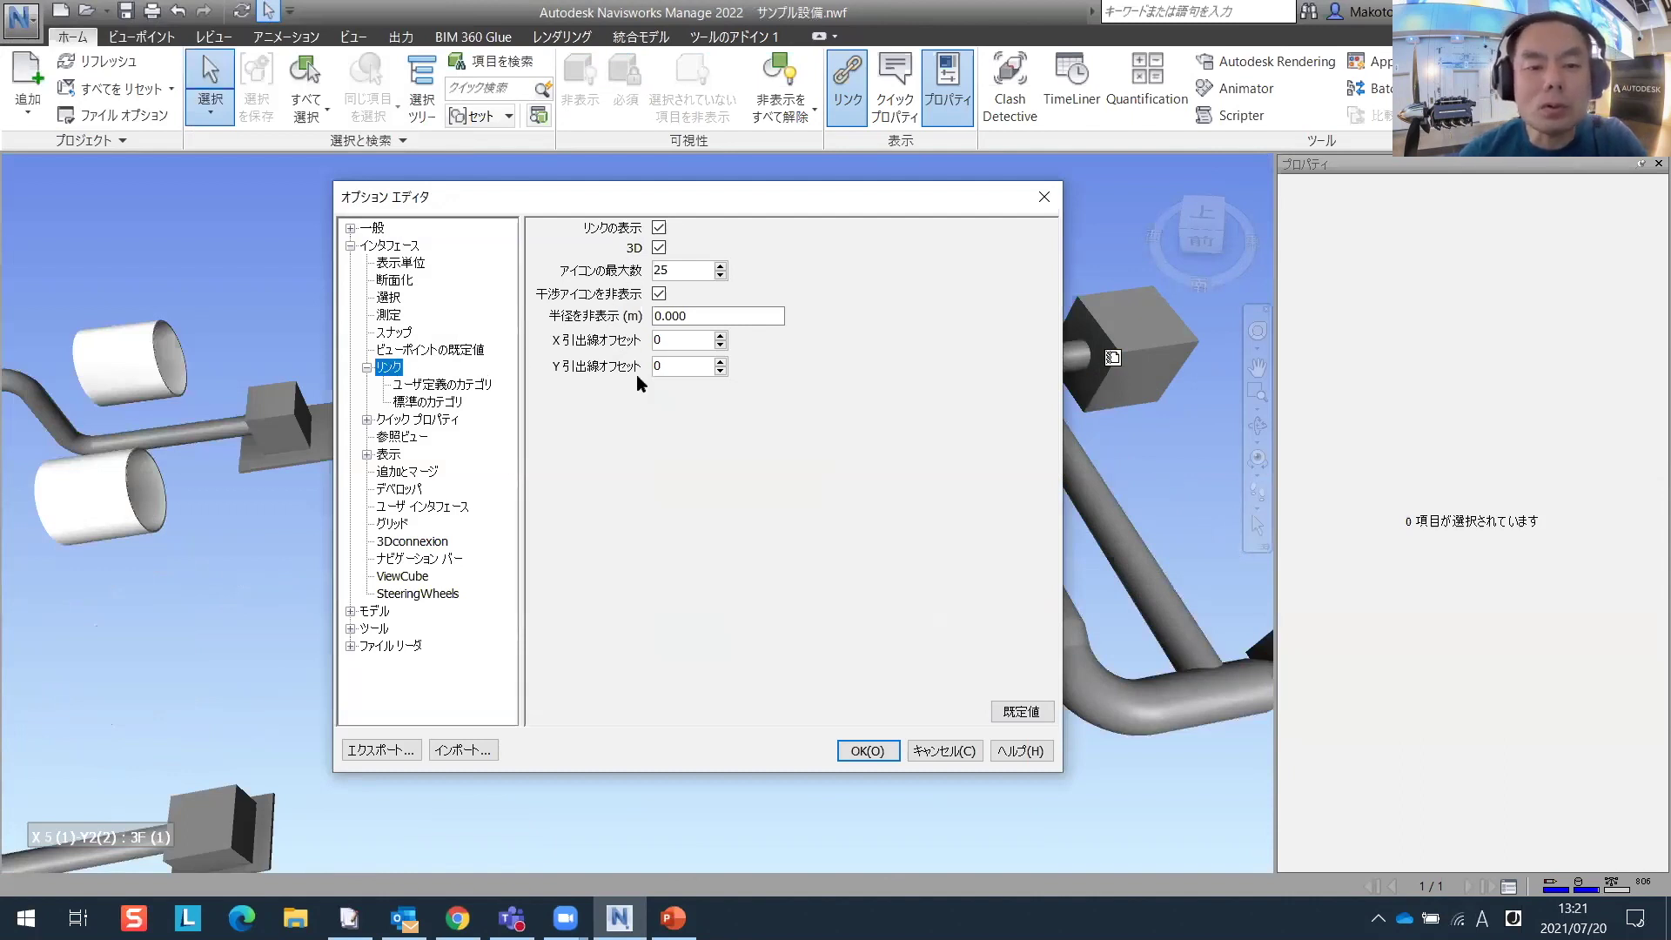
pyautogui.click(695, 344)
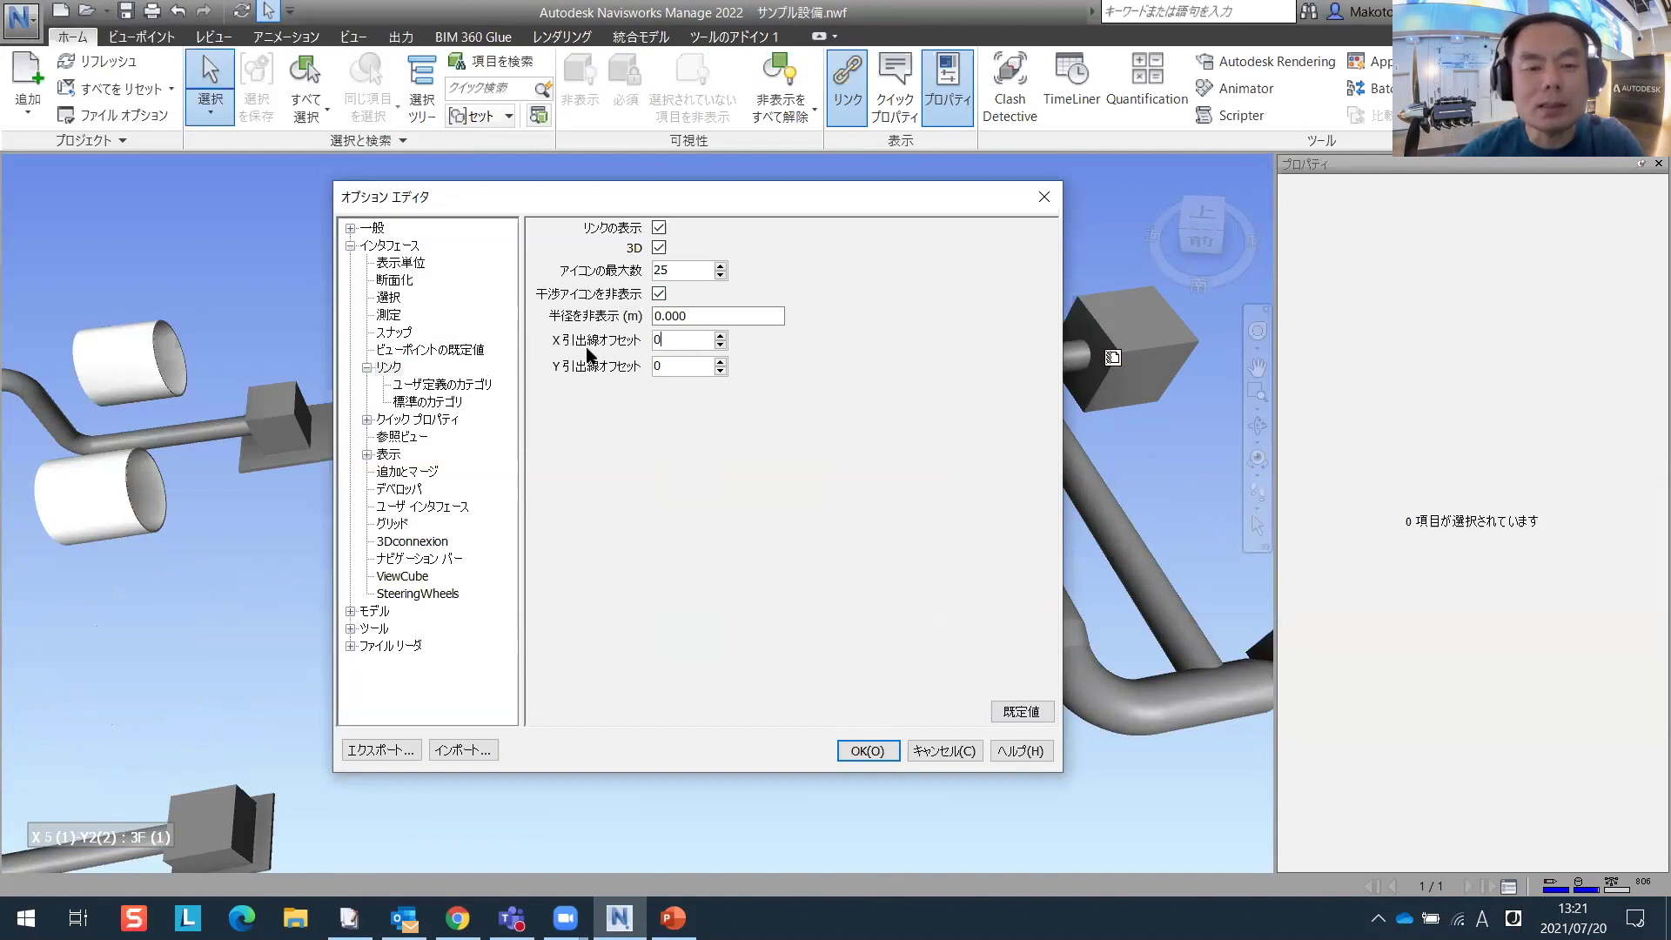
pyautogui.write('50')
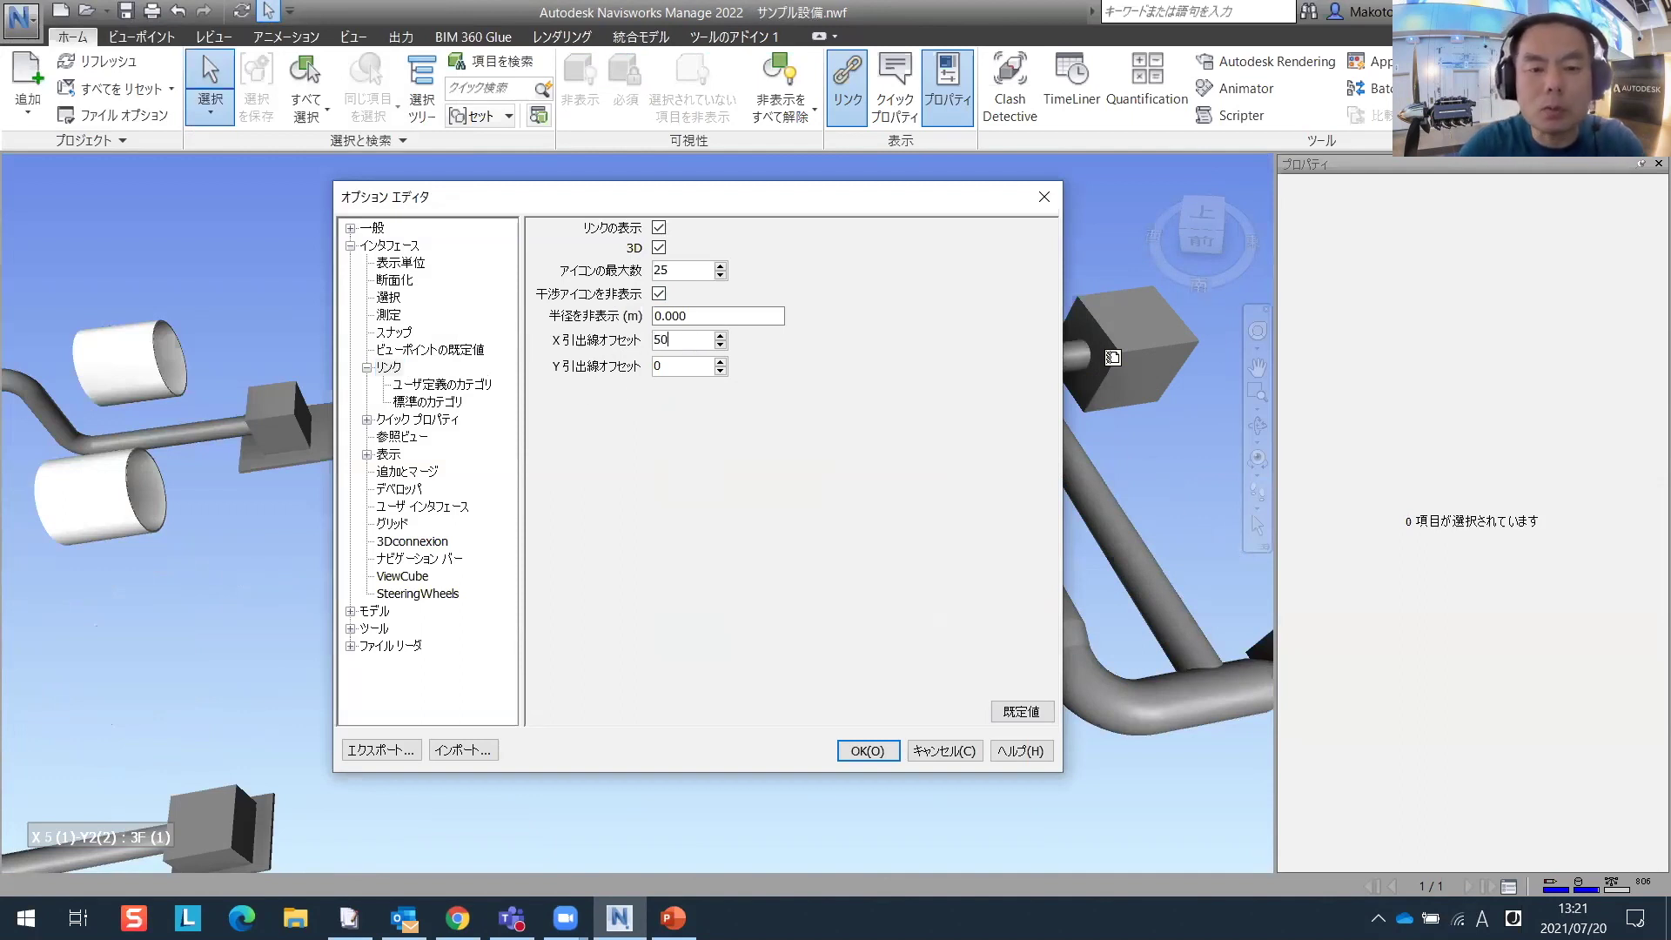
pyautogui.click(655, 367)
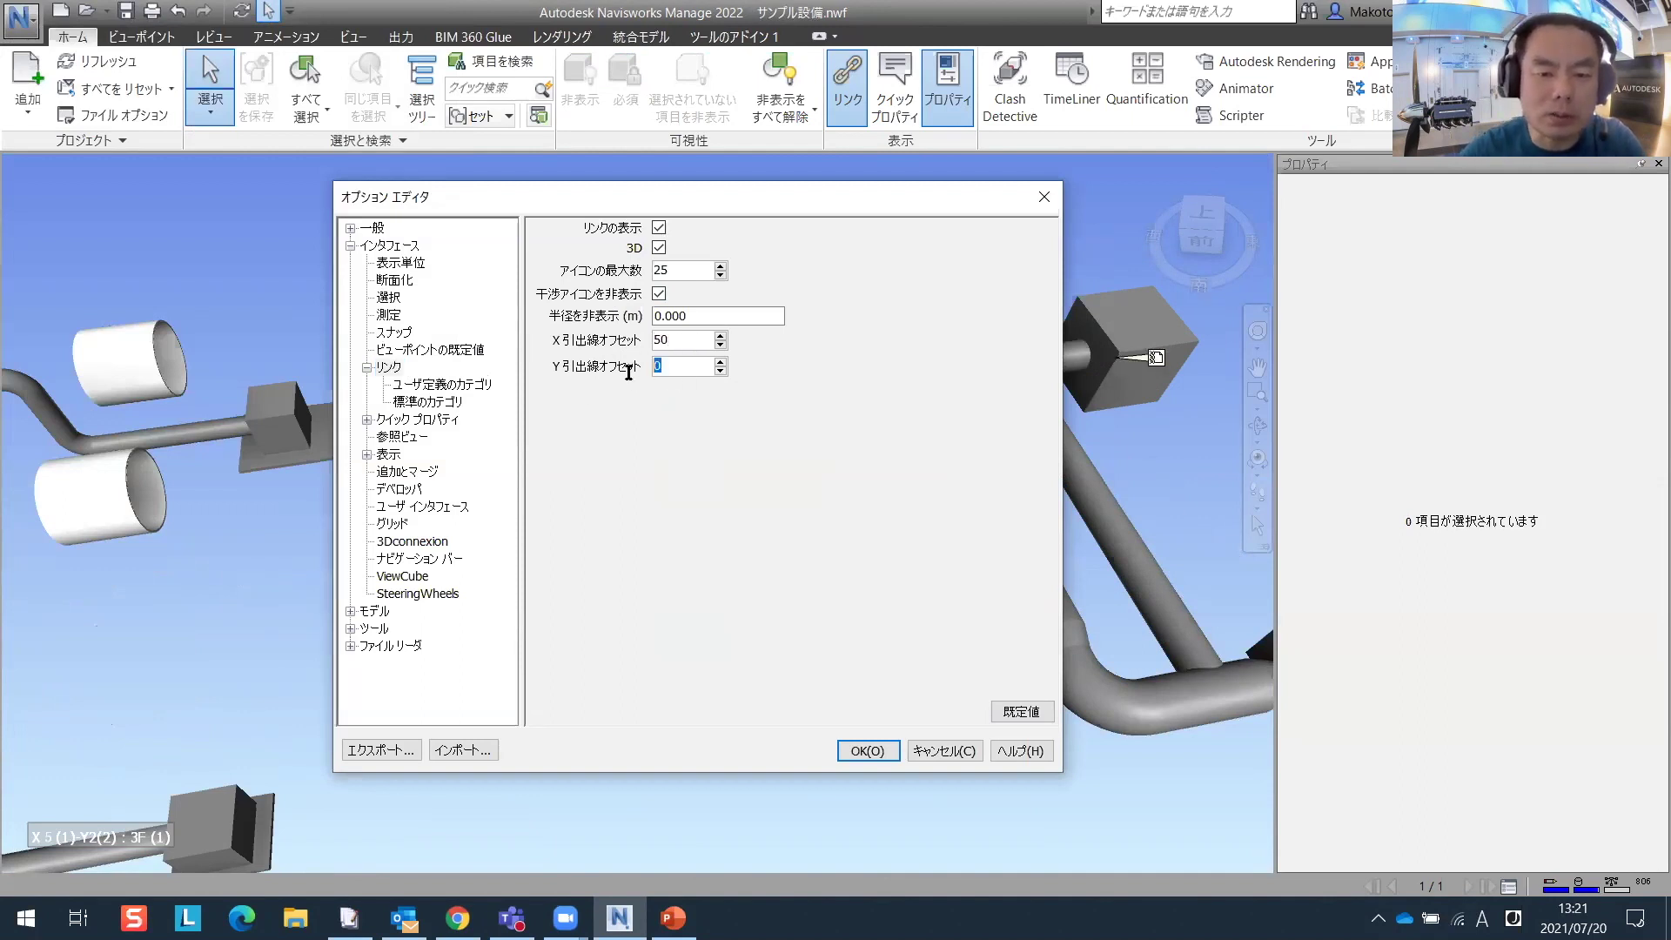
pyautogui.write('50')
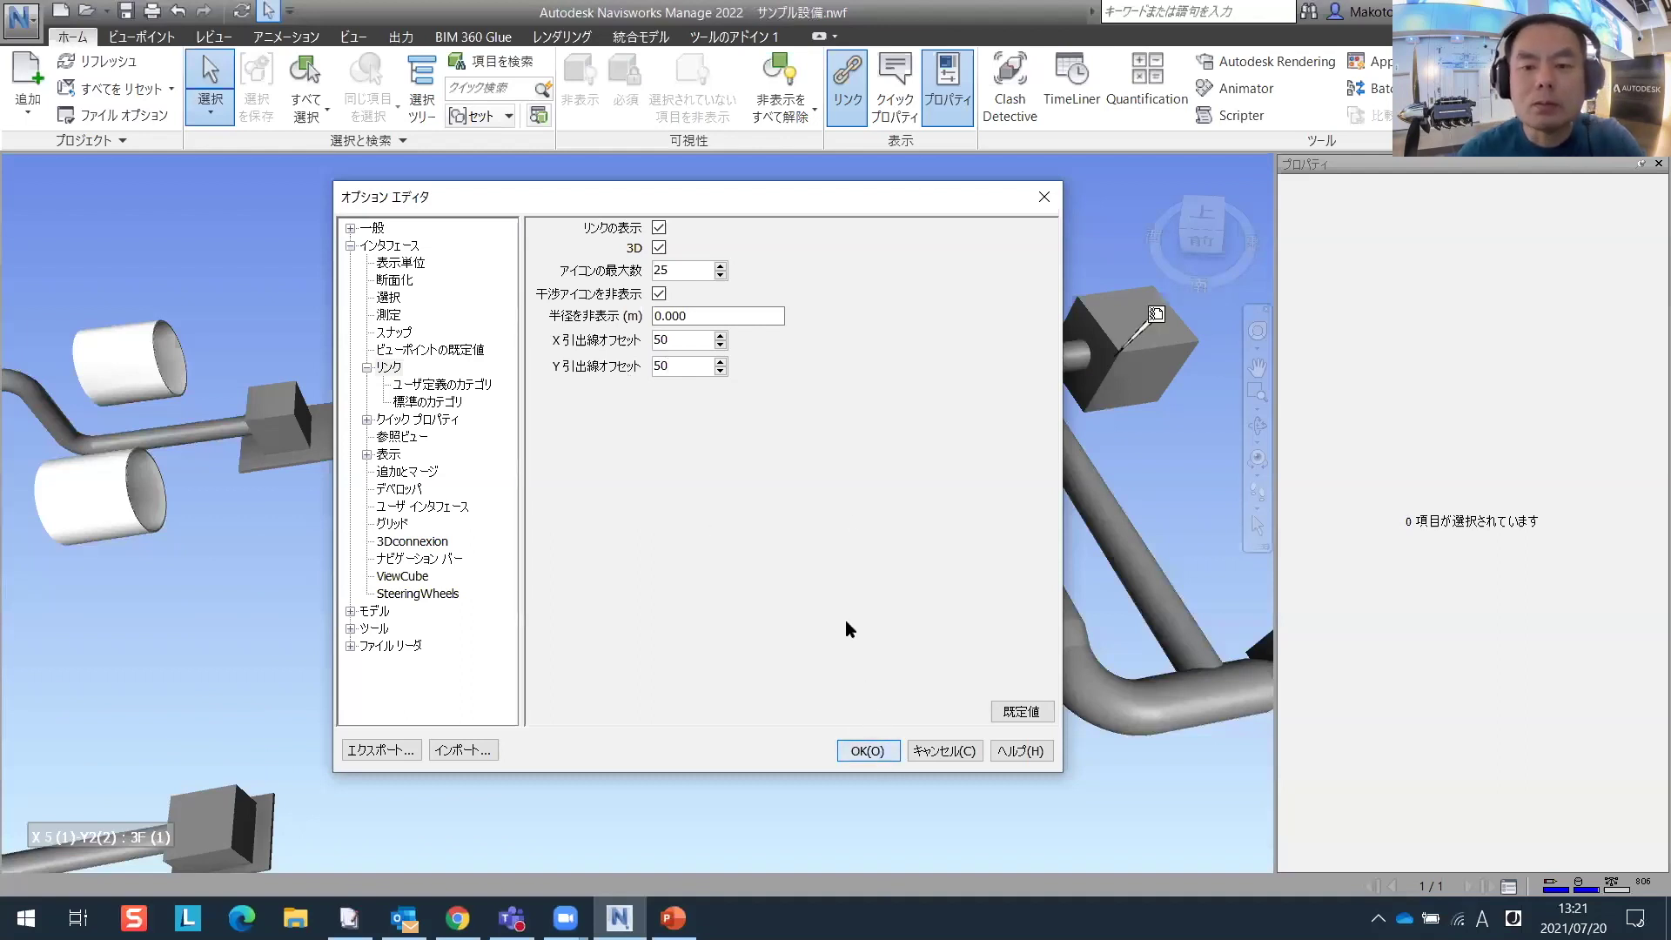
pyautogui.press('Return')
# - Check the offset link leaders from several angles and turn off the display of links in the model
pyautogui.keyDown('shift'); pyautogui.moveTo(1128, 471); pyautogui.dragTo(664, 474, button='middle'); pyautogui.keyUp('shift')
pyautogui.click(852, 87)
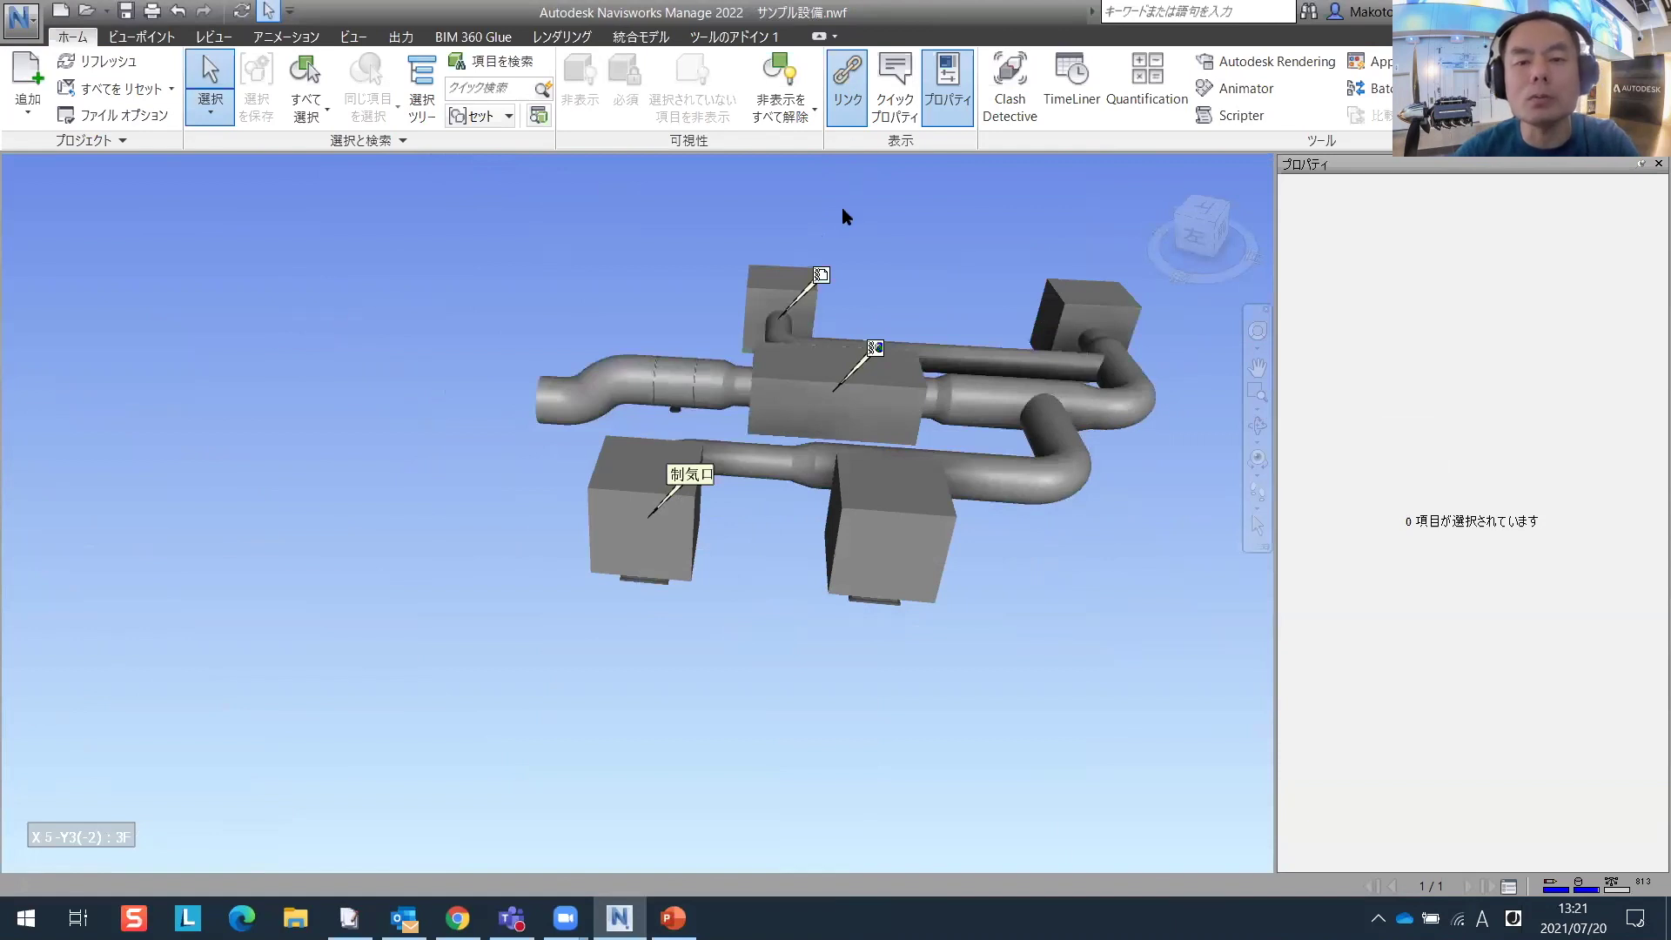
pyautogui.keyDown('shift'); pyautogui.moveTo(907, 376); pyautogui.dragTo(793, 456, button='middle'); pyautogui.keyUp('shift')
pyautogui.keyDown('shift'); pyautogui.moveTo(901, 398); pyautogui.dragTo(780, 432, button='middle'); pyautogui.keyUp('shift')
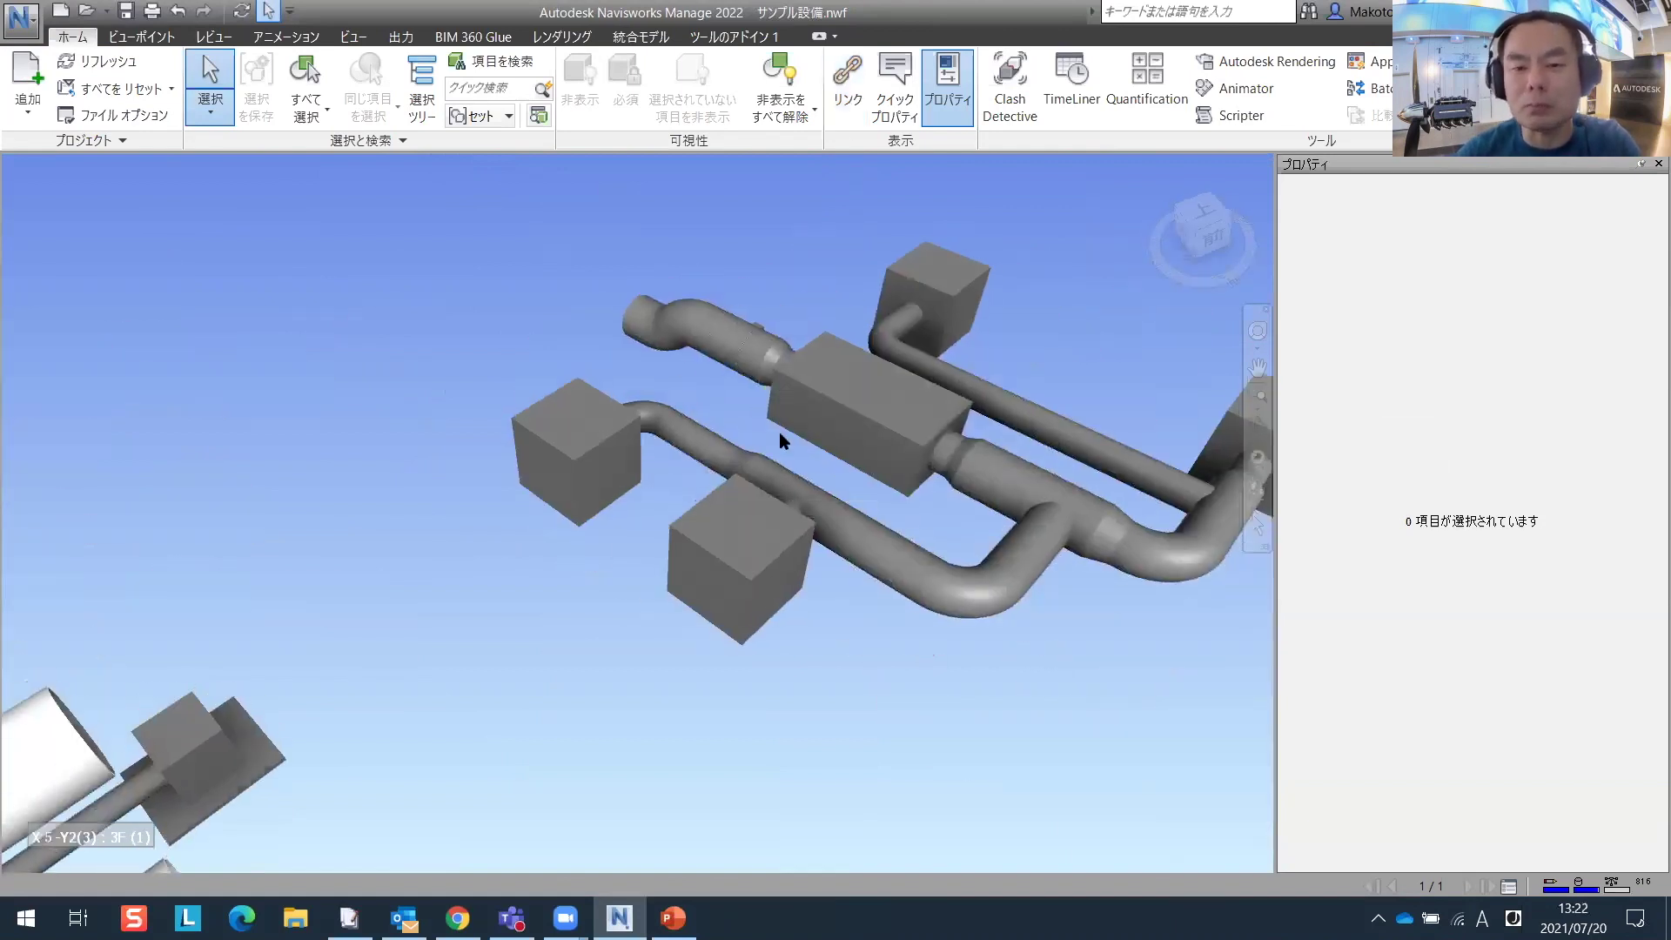
pyautogui.scroll(-3, 795, 374)
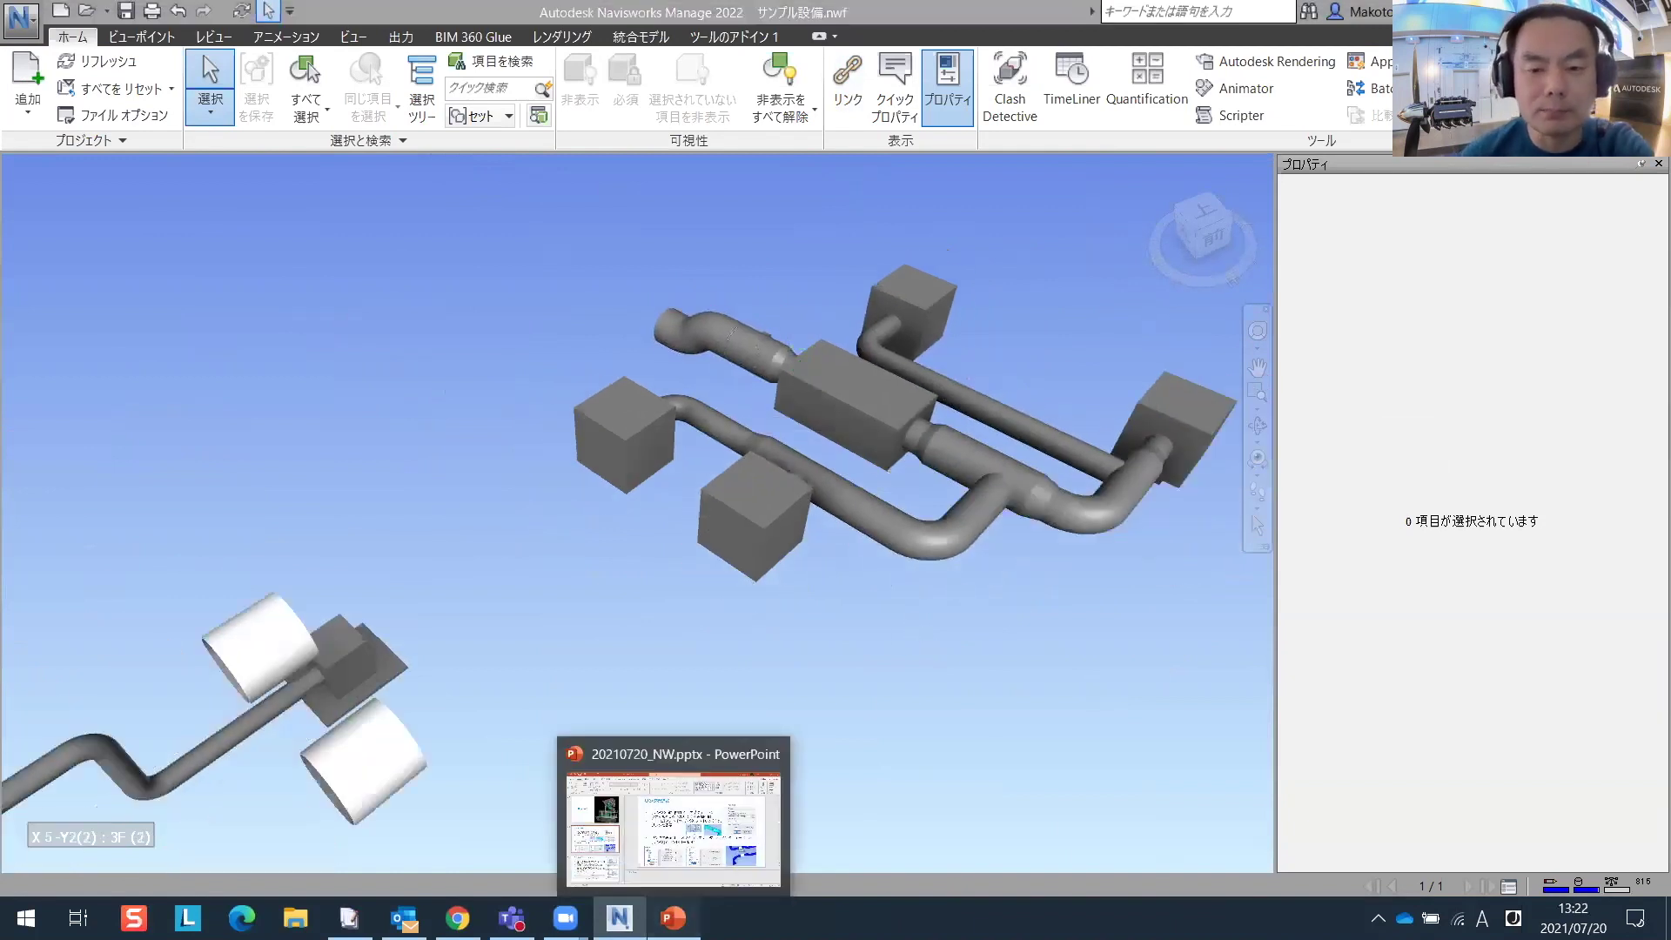
# - Switch to the PowerPoint deck, present the リンクを追加 slide and advance to the カスタムプロパティを追加 slide
pyautogui.hotkey('alt', 'Tab')
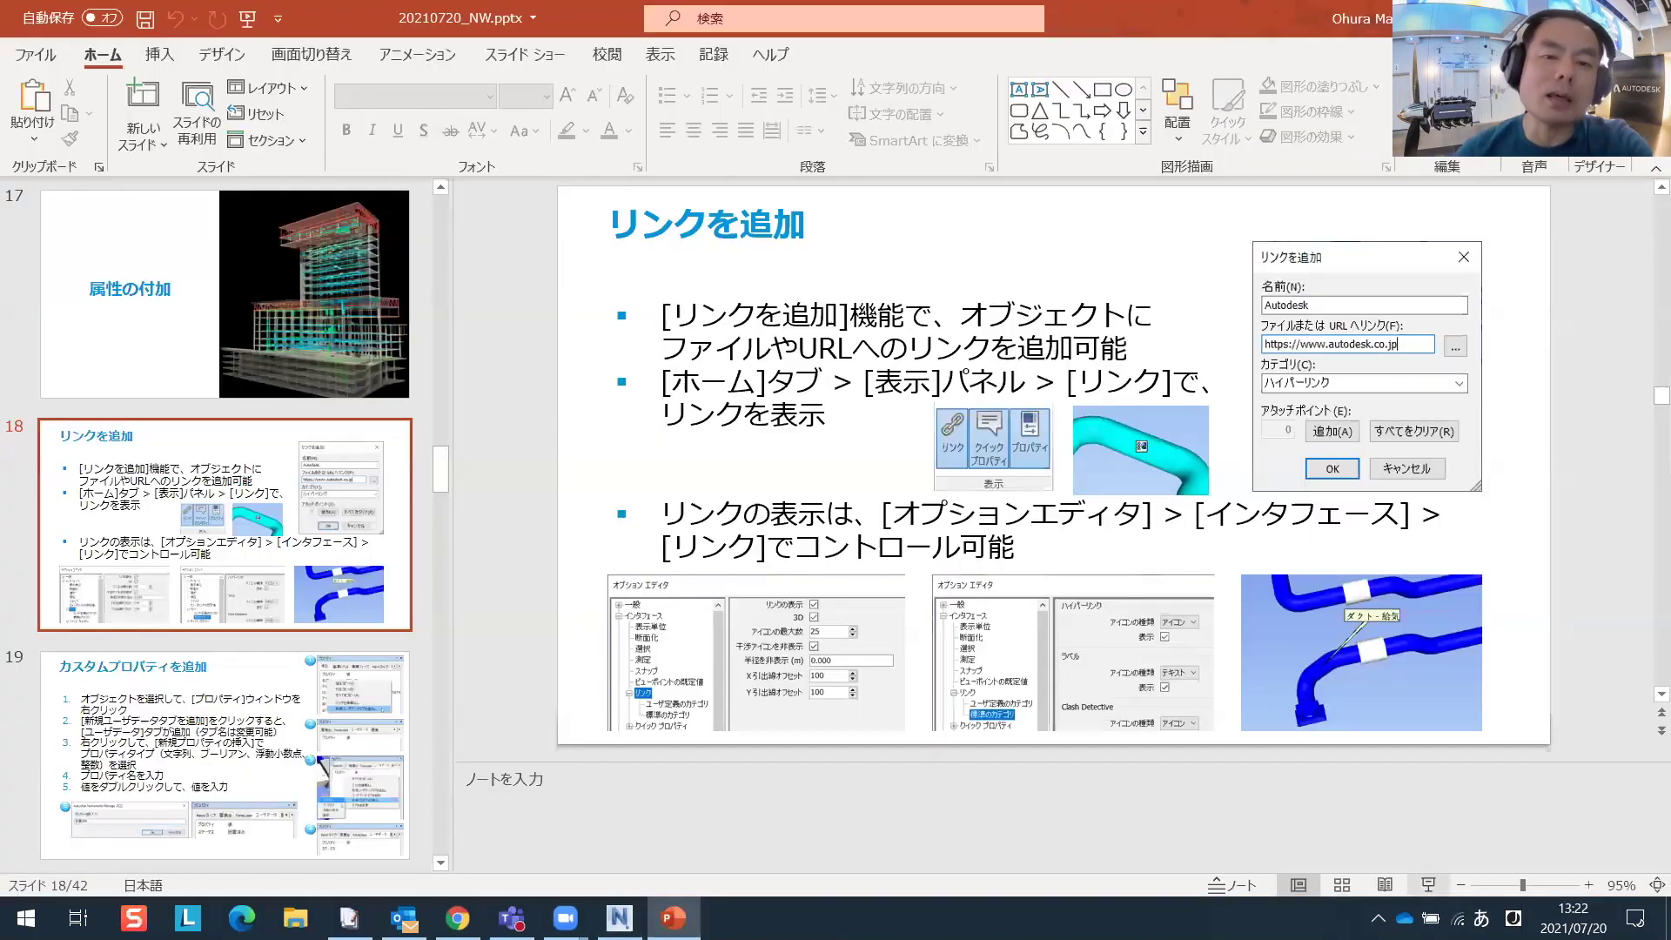
pyautogui.hotkey('shift', 'F5')
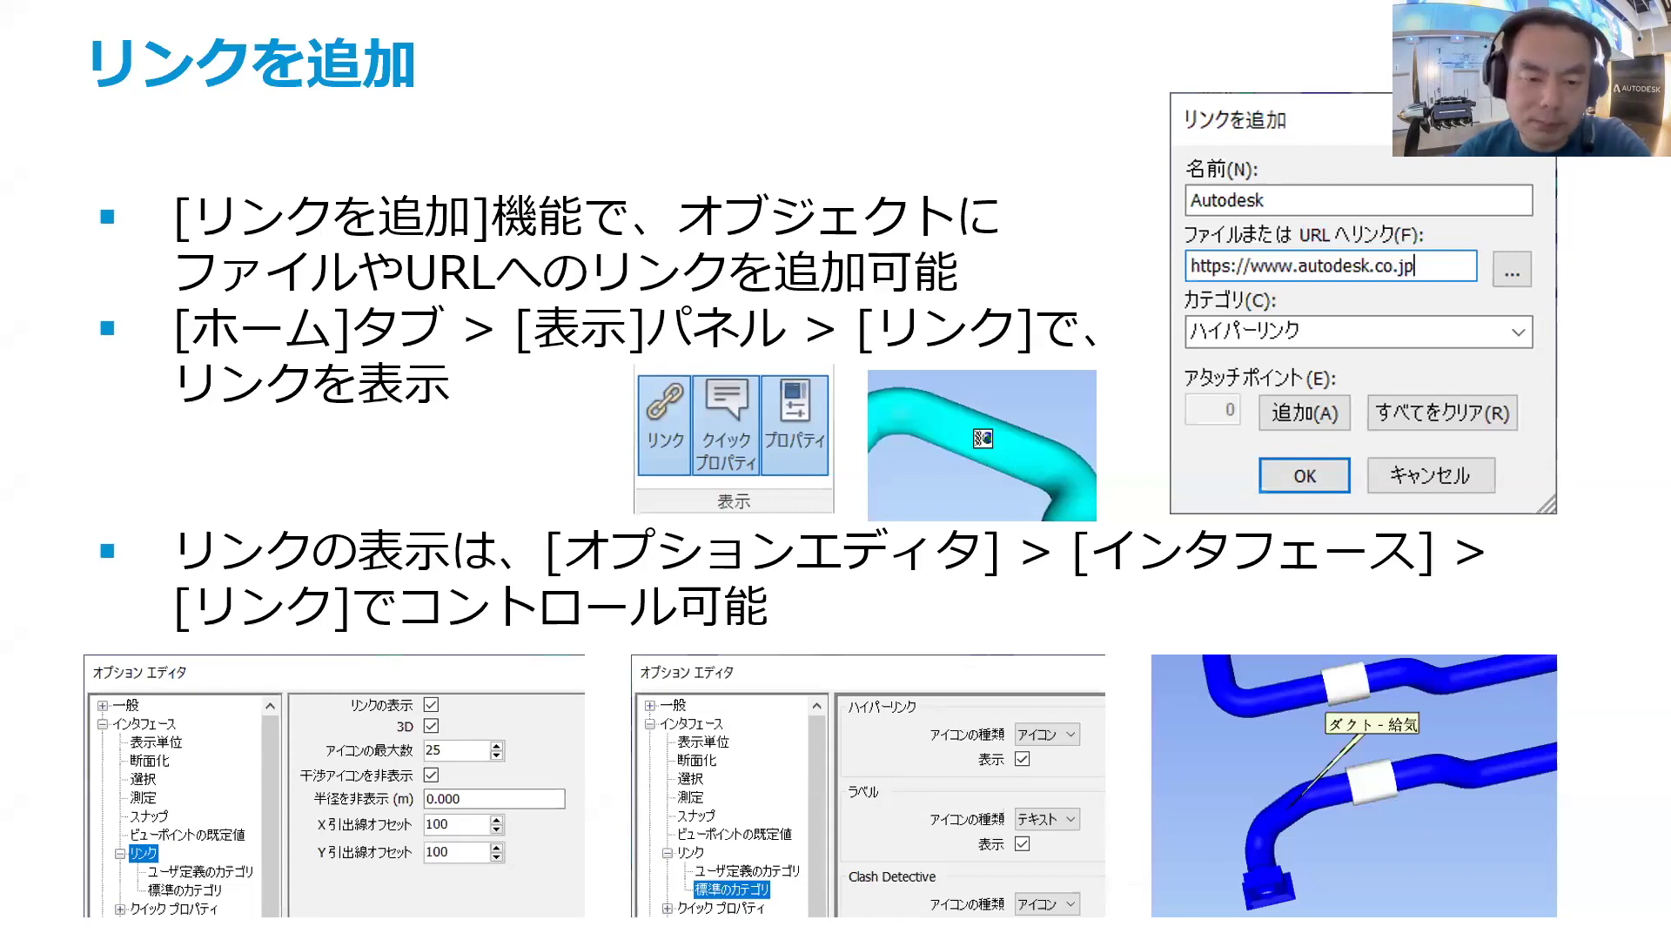
pyautogui.press('Right')
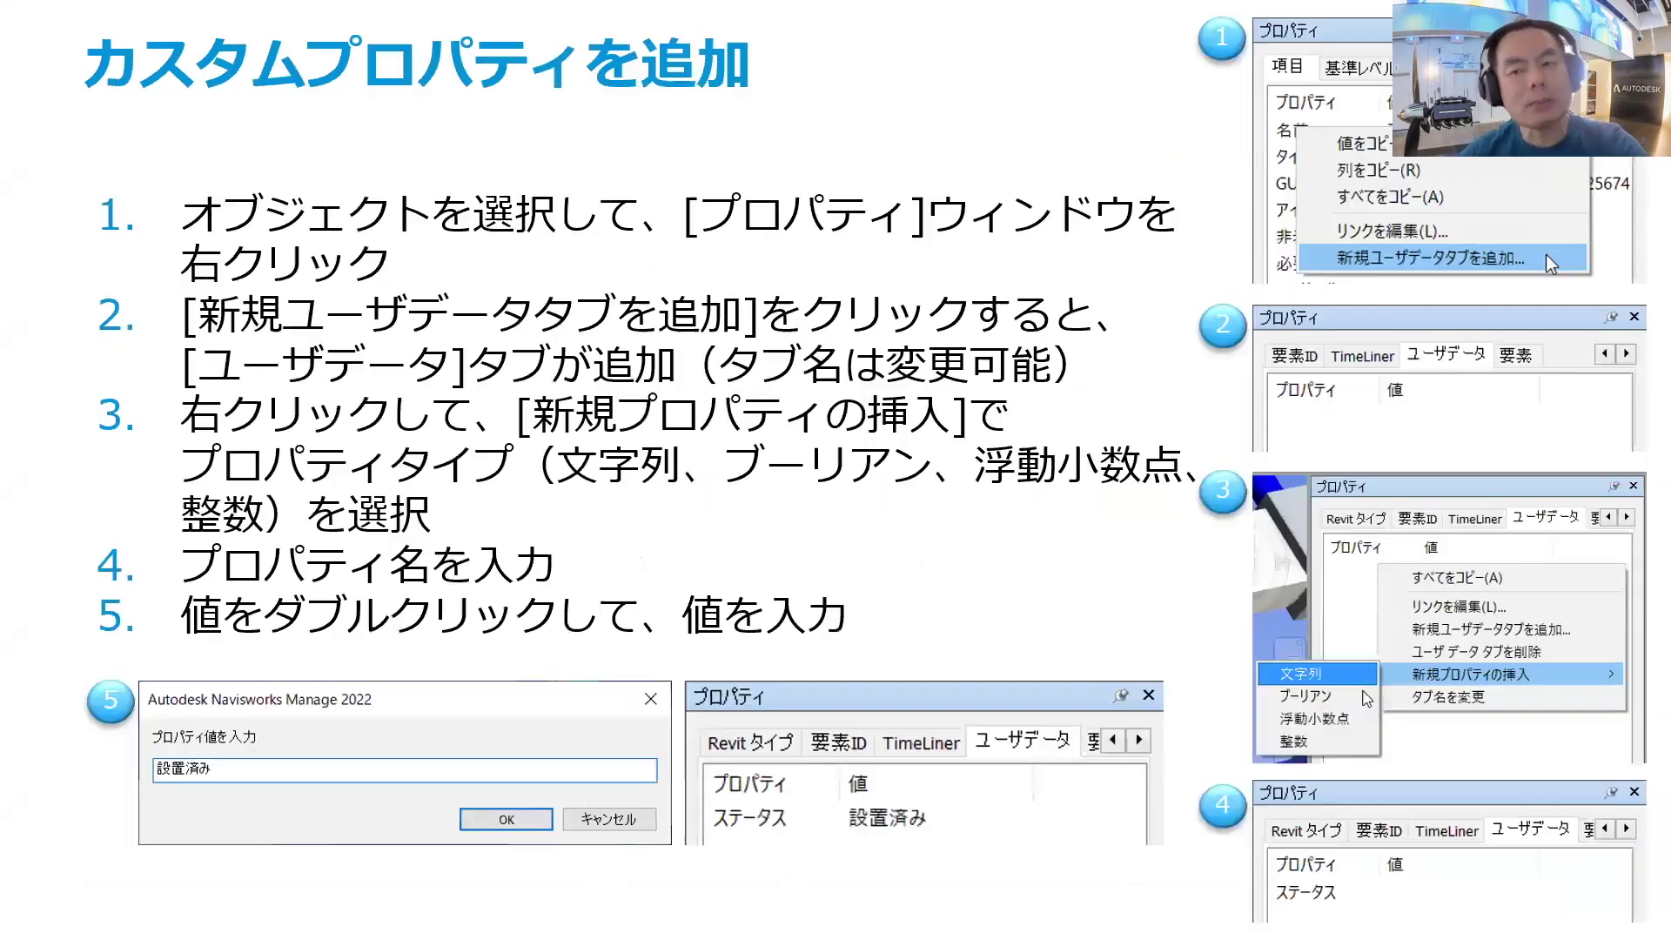
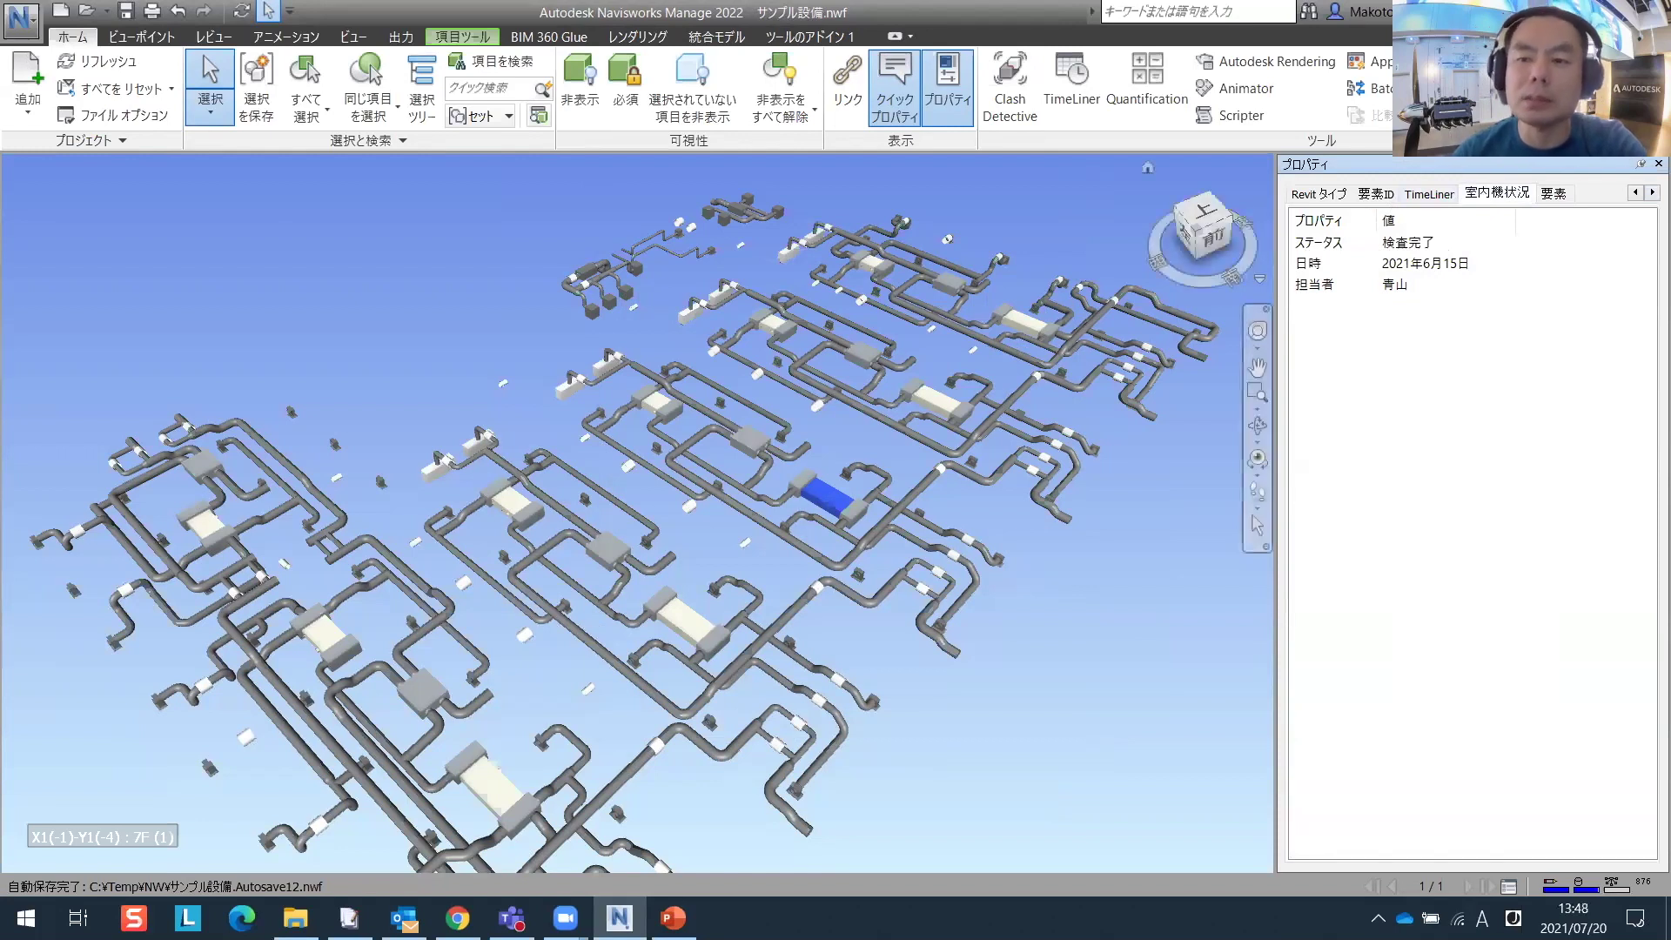
# - Open the Appearance Profiler and set the property selector's category to 室内機状況
pyautogui.click(1370, 63)
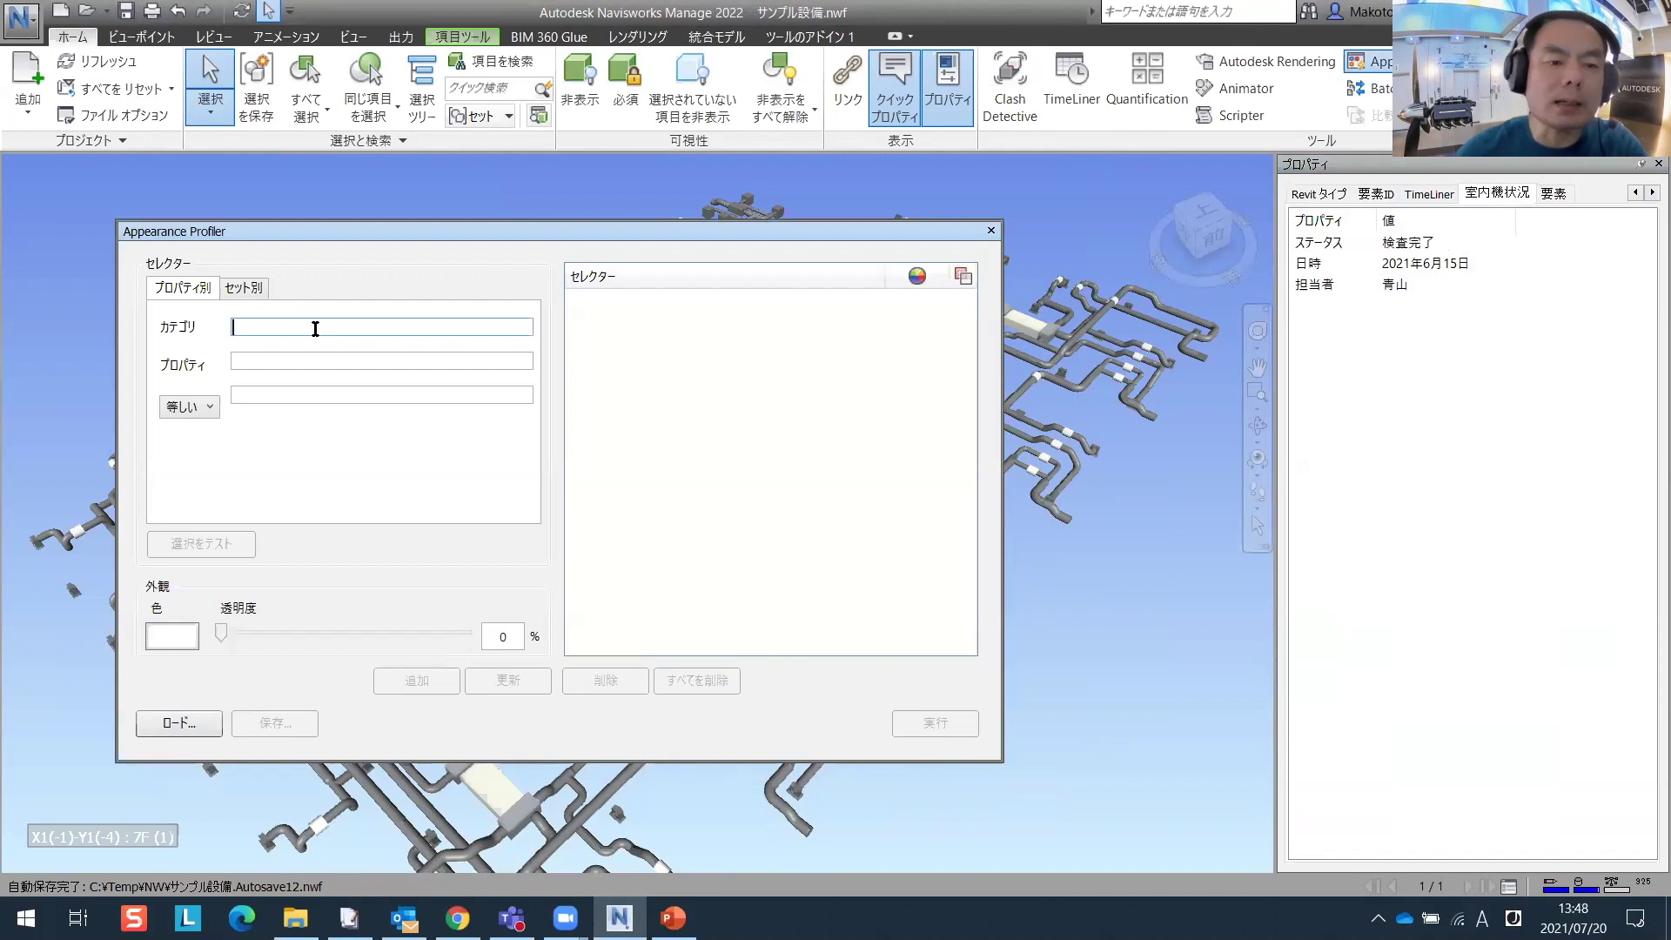
pyautogui.press('Zenkaku_Hankaku')
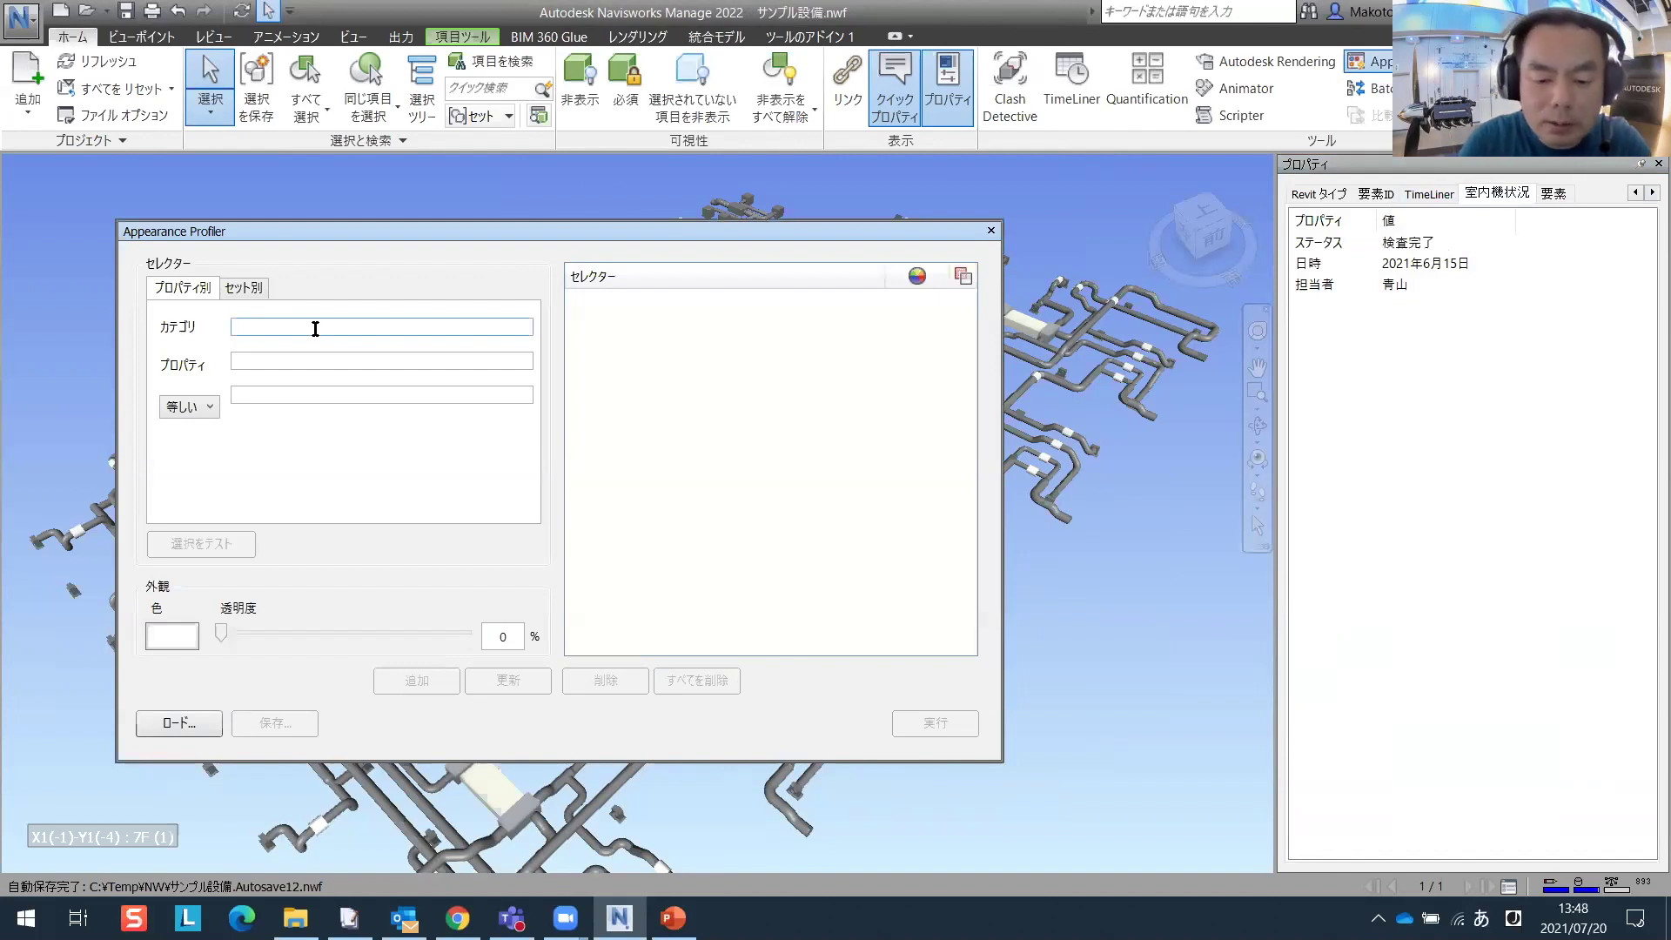
pyautogui.write('しつな')
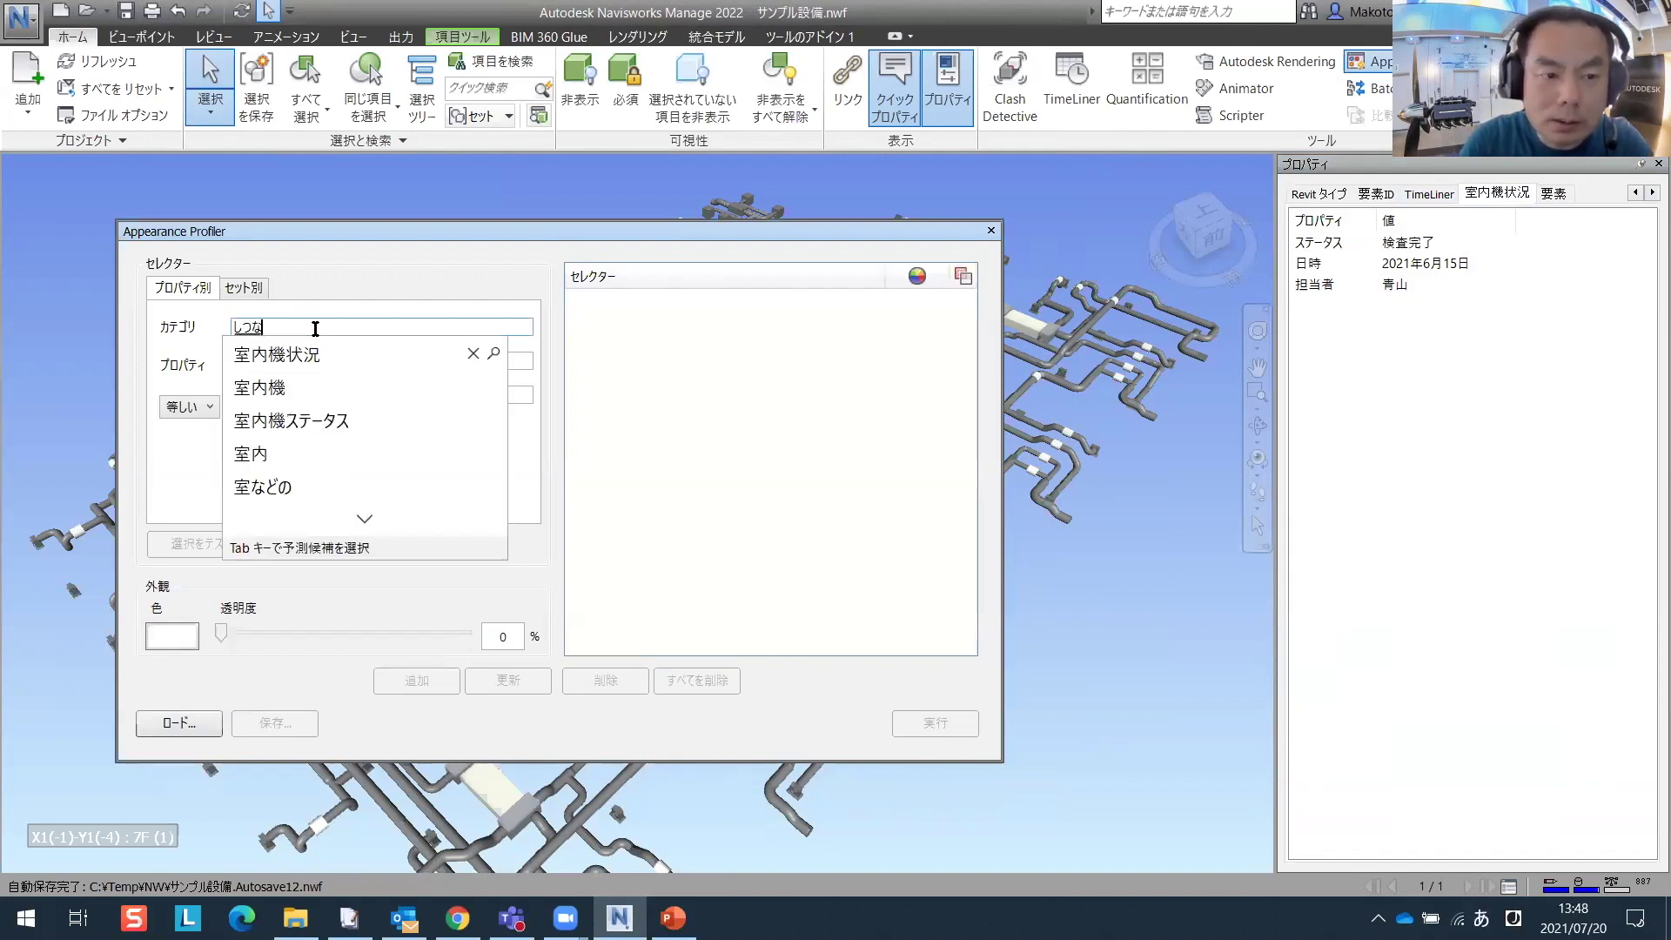
pyautogui.write('いき')
pyautogui.click(277, 355)
# - Set the selector's property to ステータス
pyautogui.click(273, 364)
pyautogui.write('s')
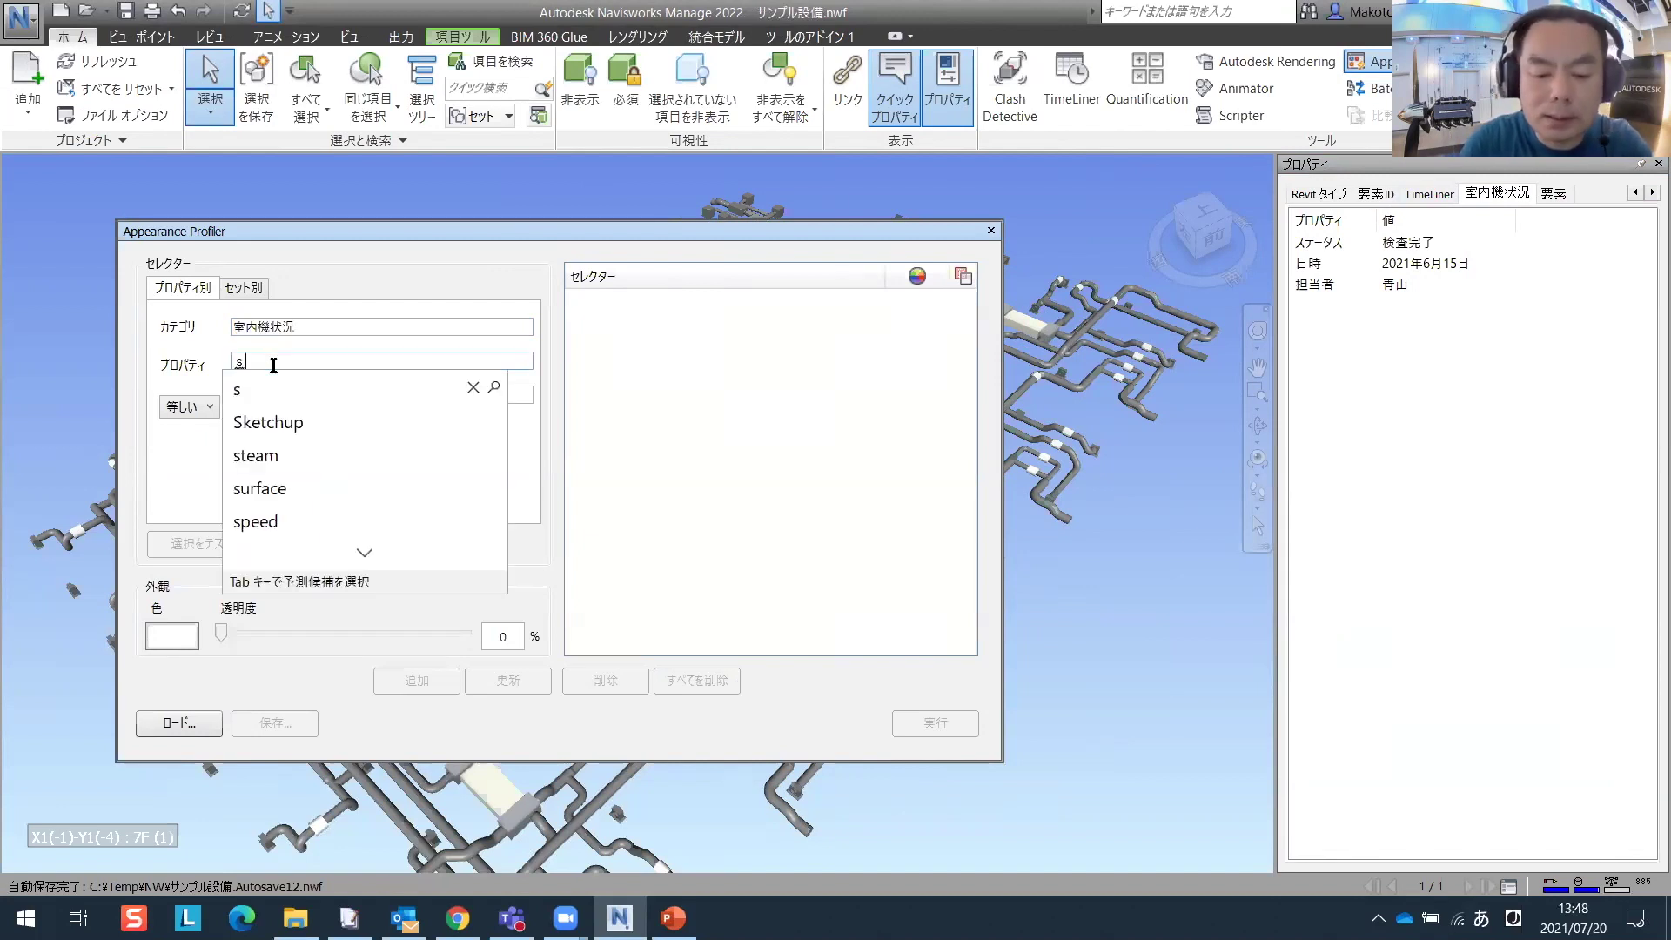
pyautogui.write('utet-tasu')
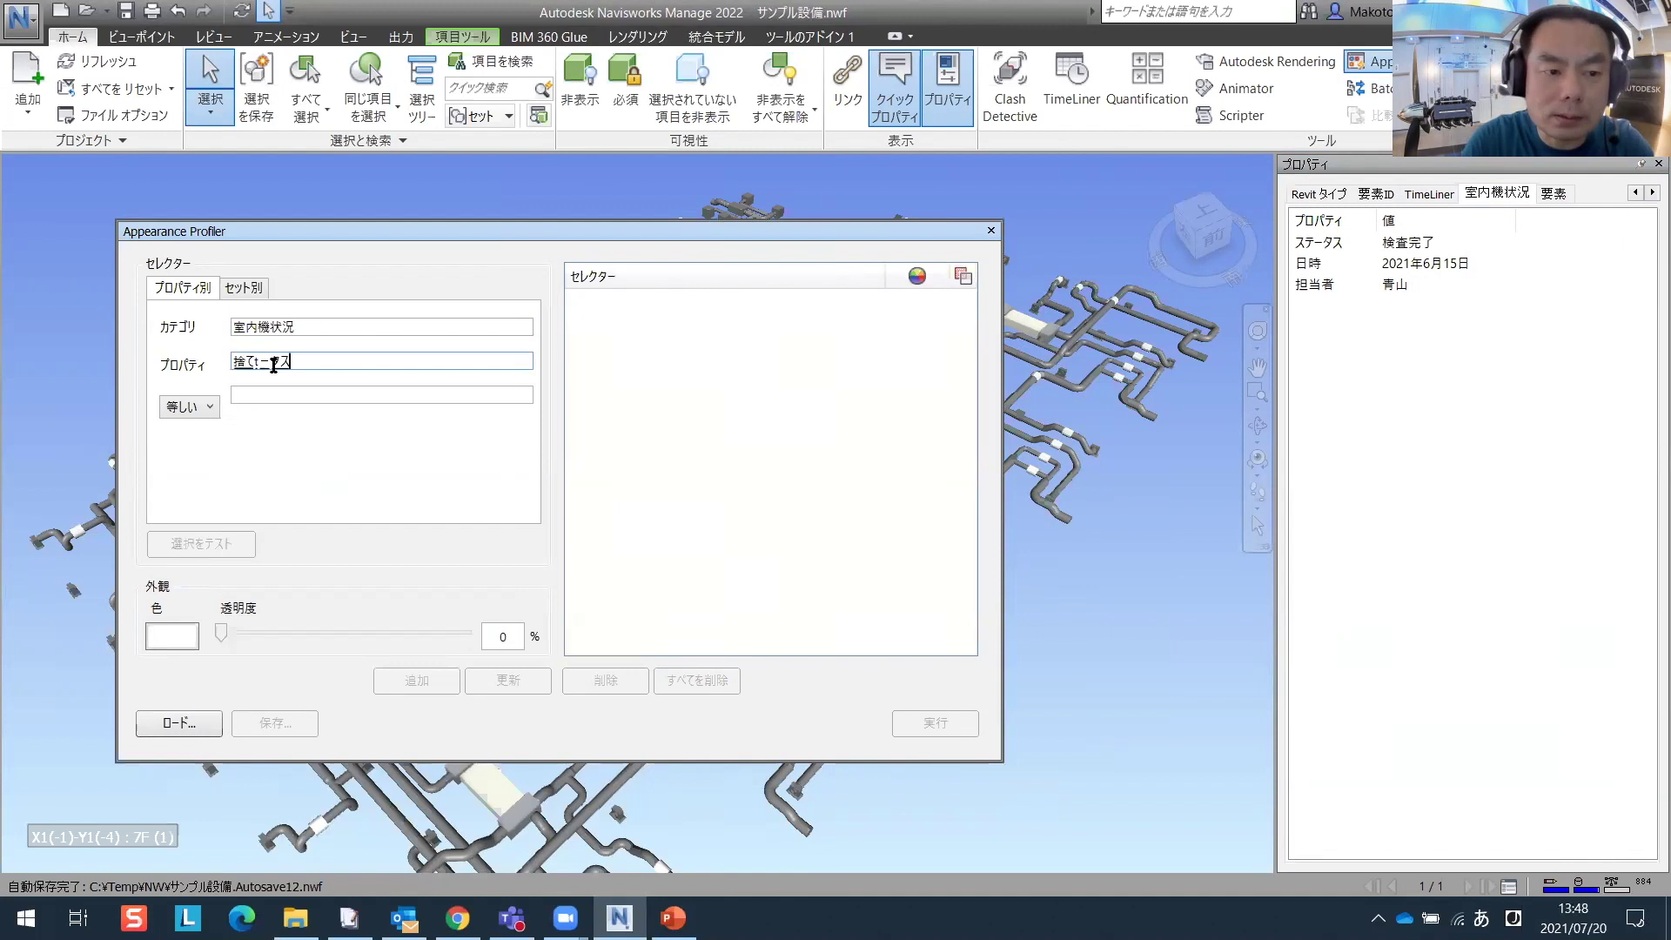
pyautogui.press('Escape')
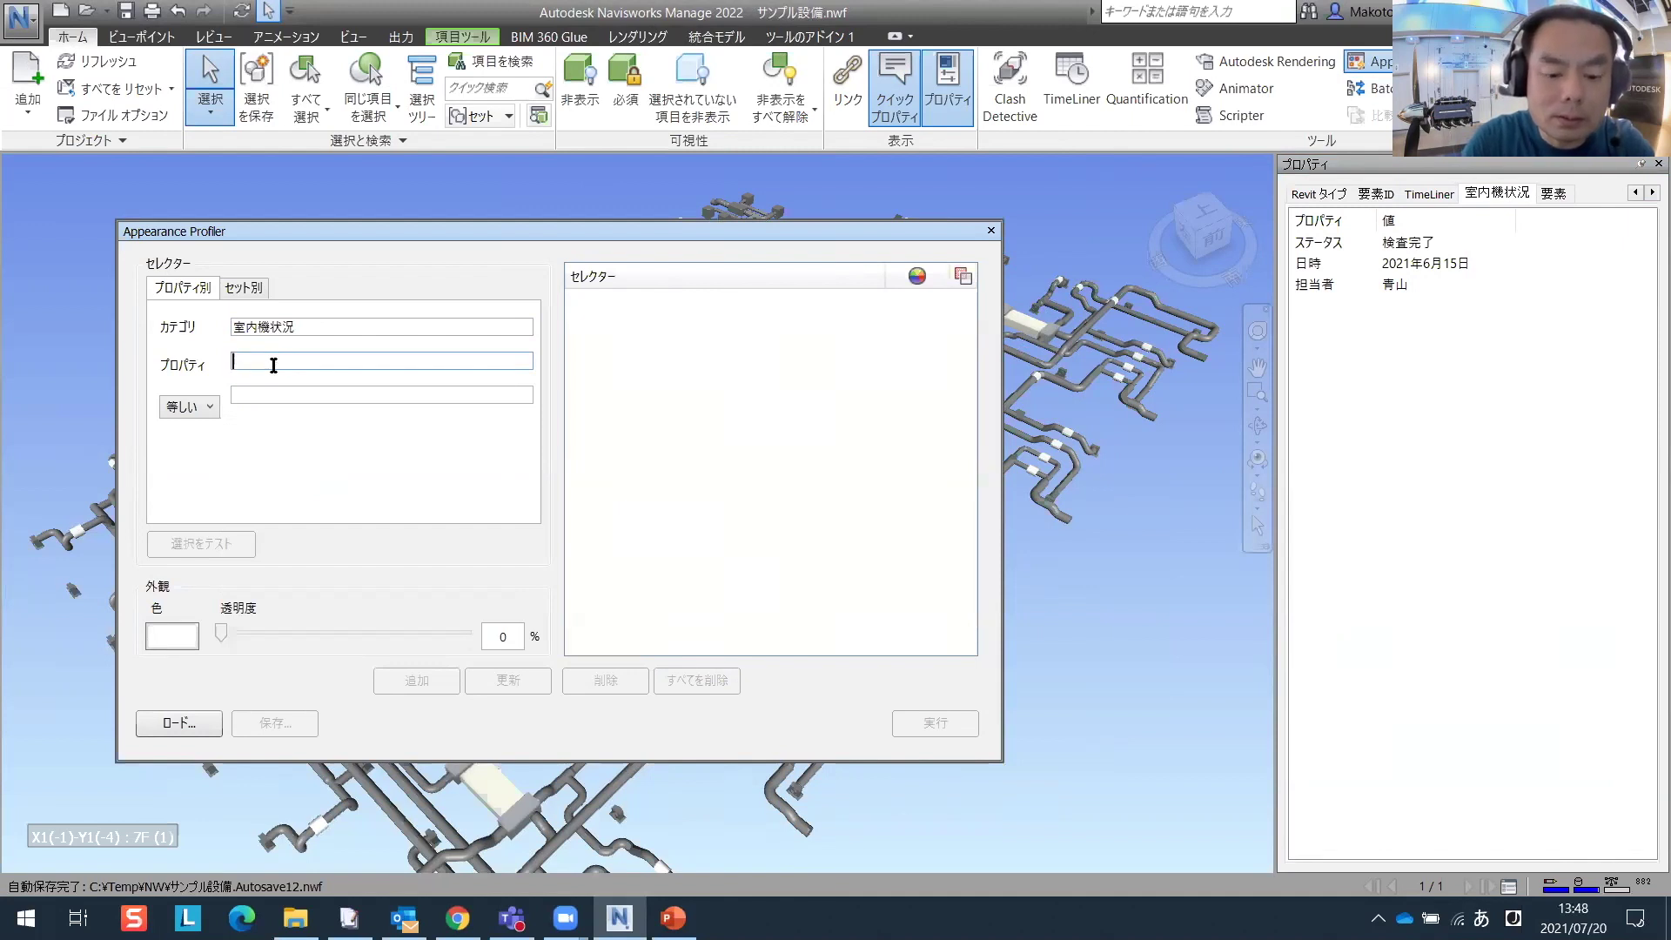
pyautogui.write('sute-')
pyautogui.press('Tab')
pyautogui.press('Return')
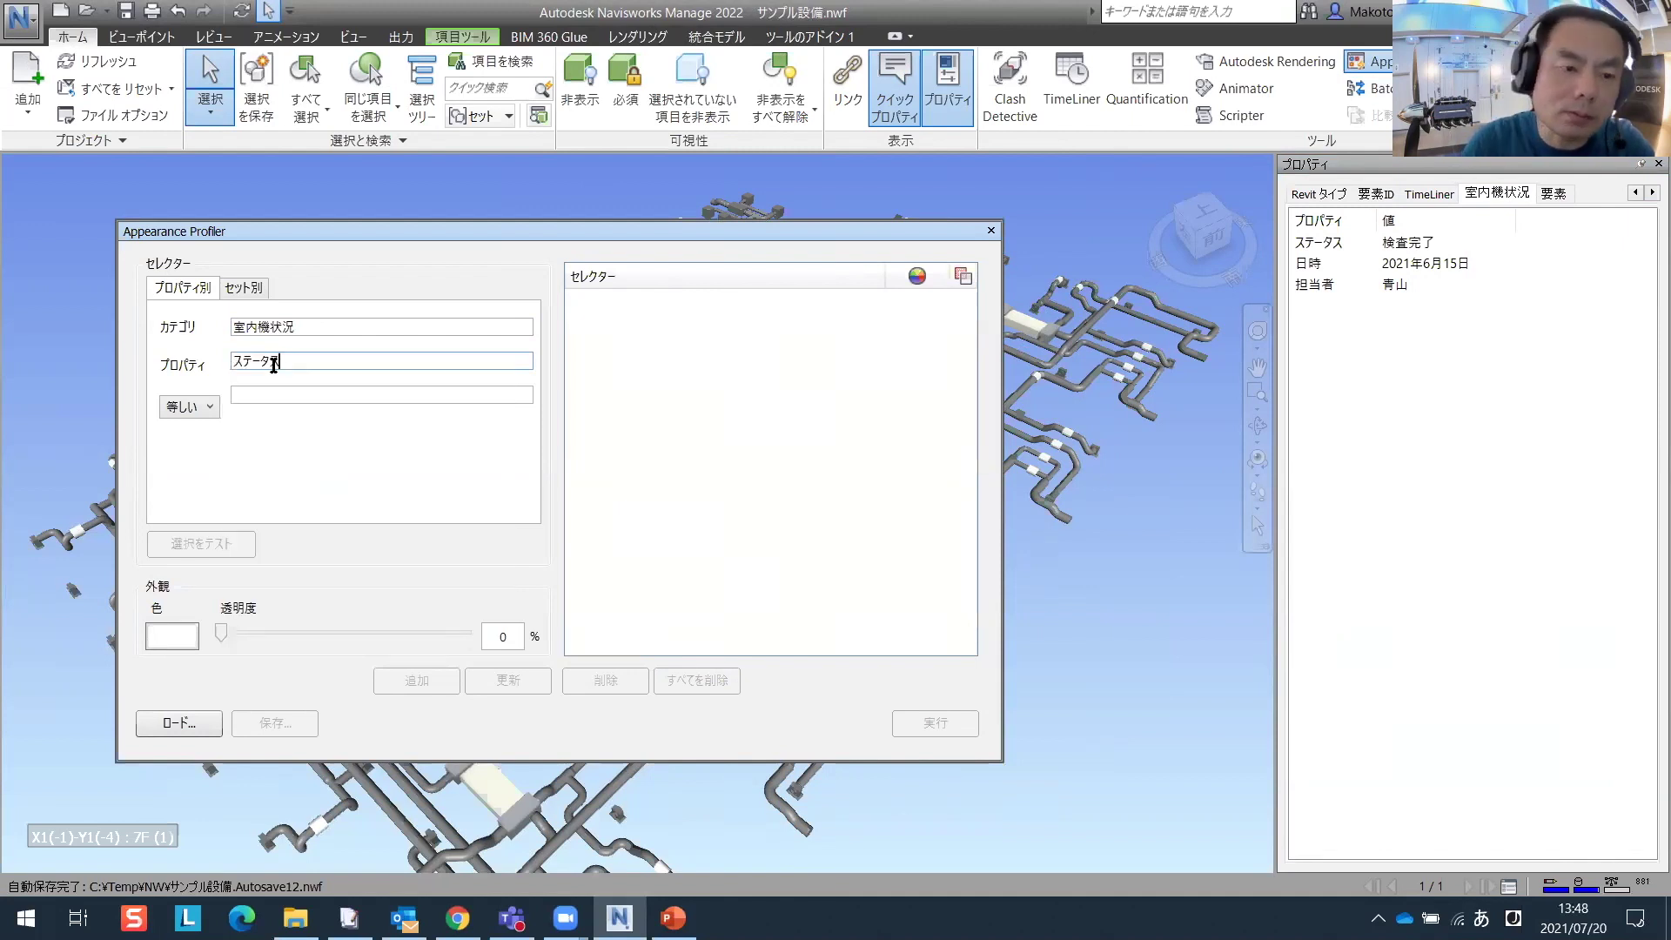
# - Make the selector match a value equal to 検査完了 and test which model items it selects
pyautogui.click(200, 406)
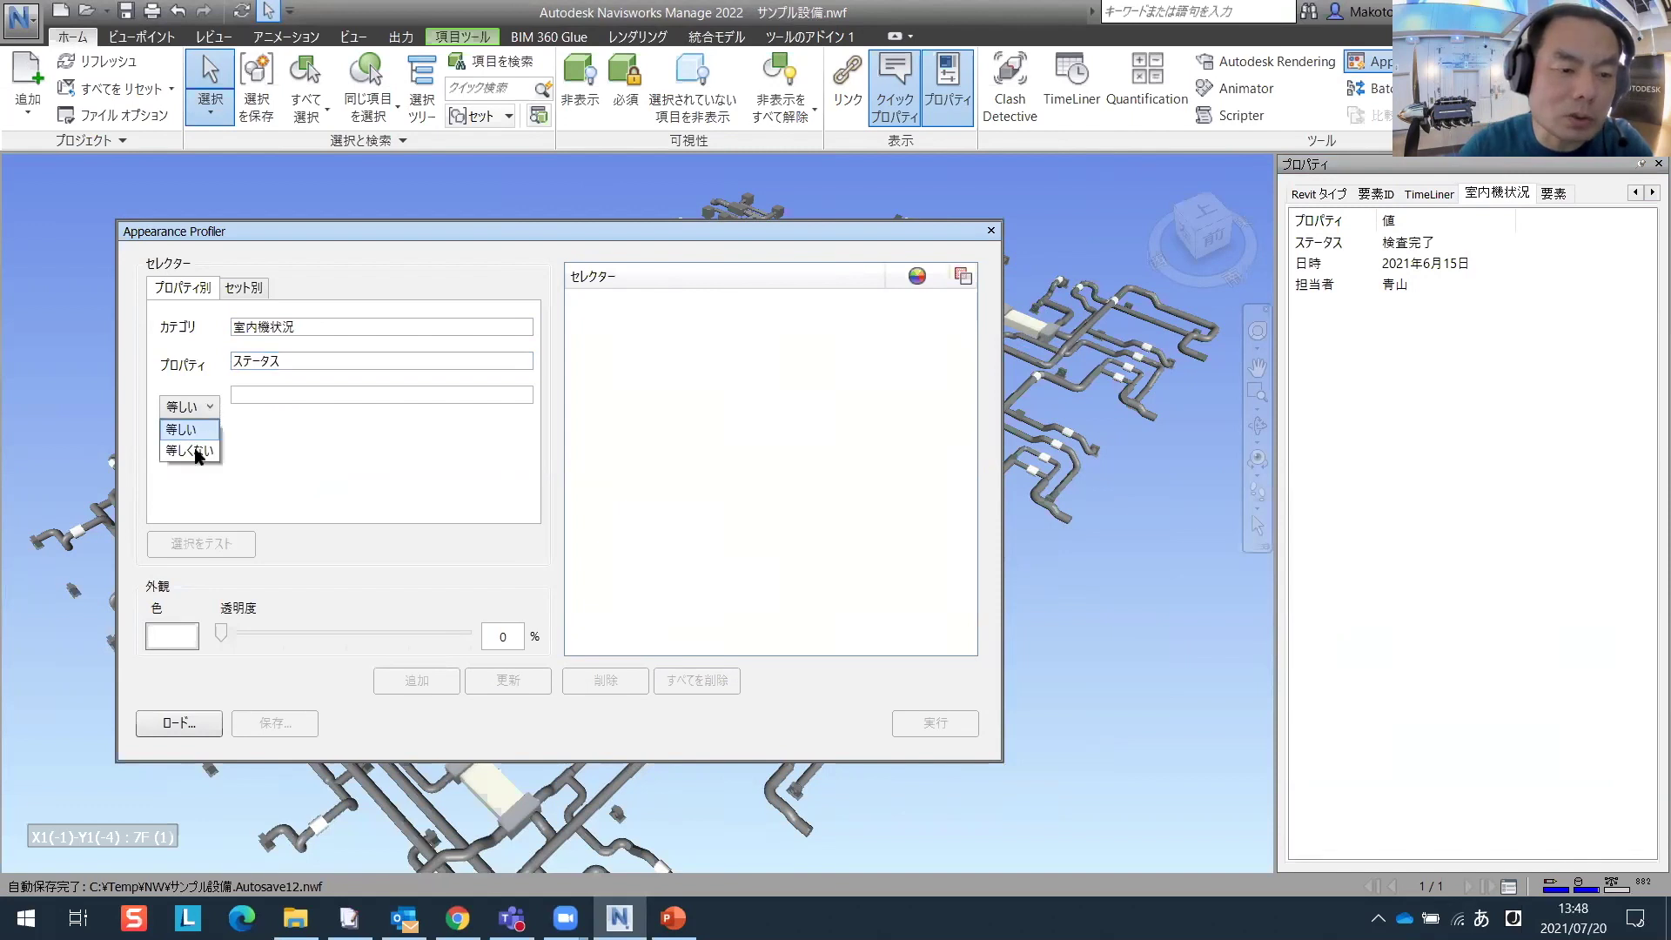
pyautogui.click(279, 399)
pyautogui.click(279, 399)
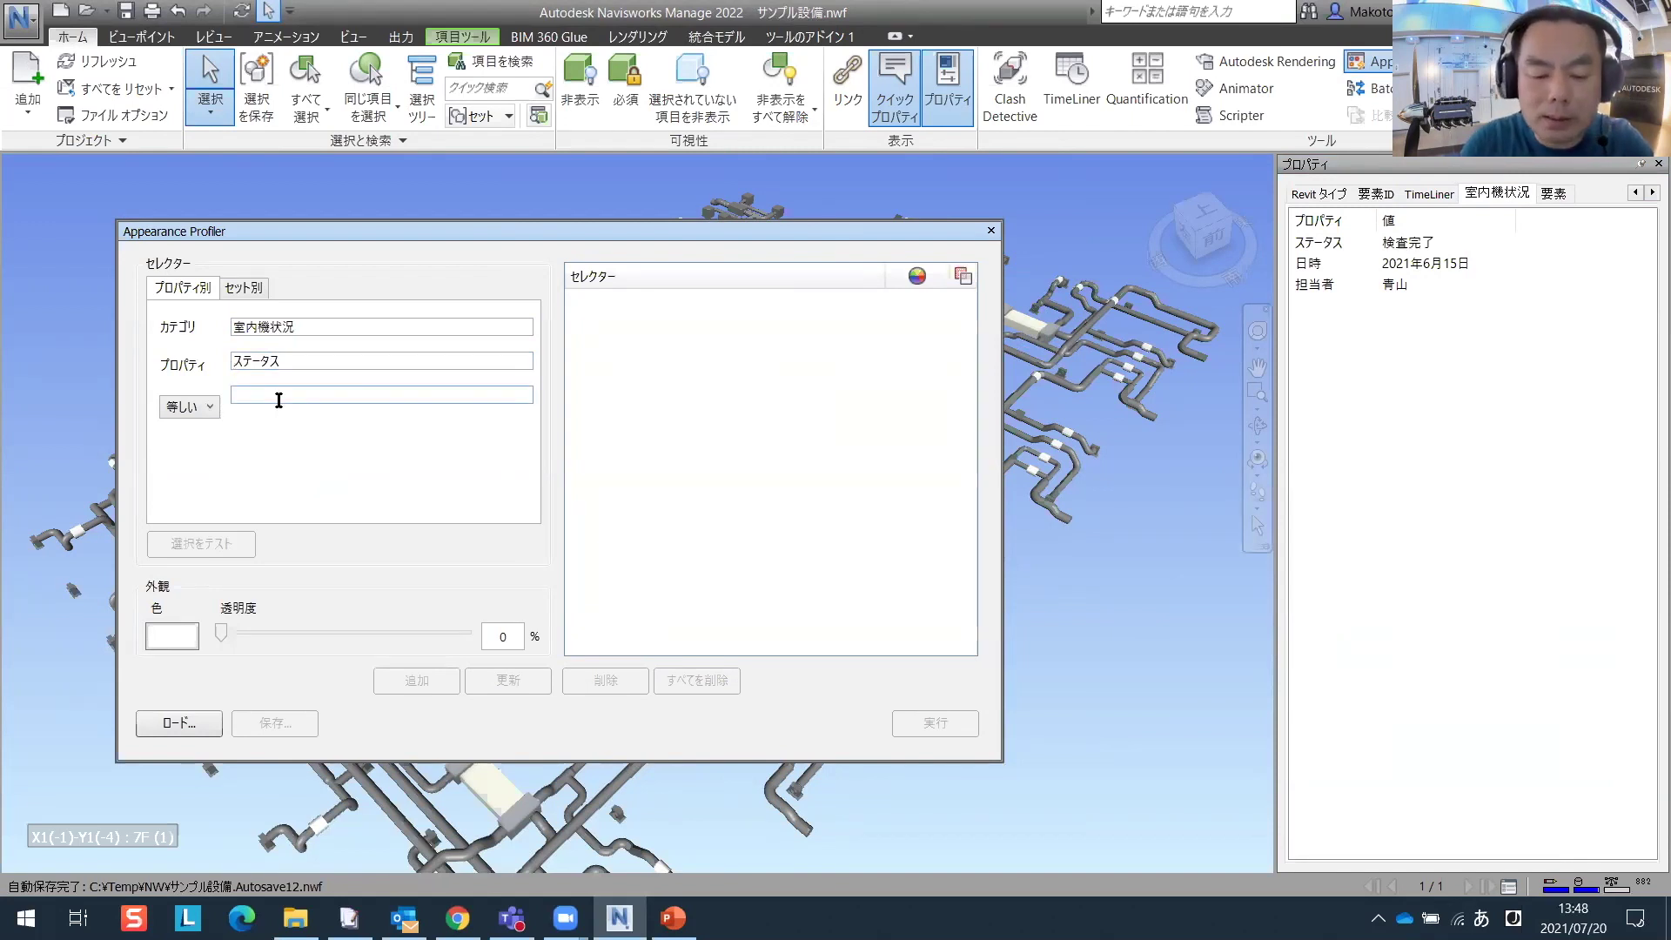
pyautogui.write('けんさか')
pyautogui.press('Tab')
pyautogui.press('Return')
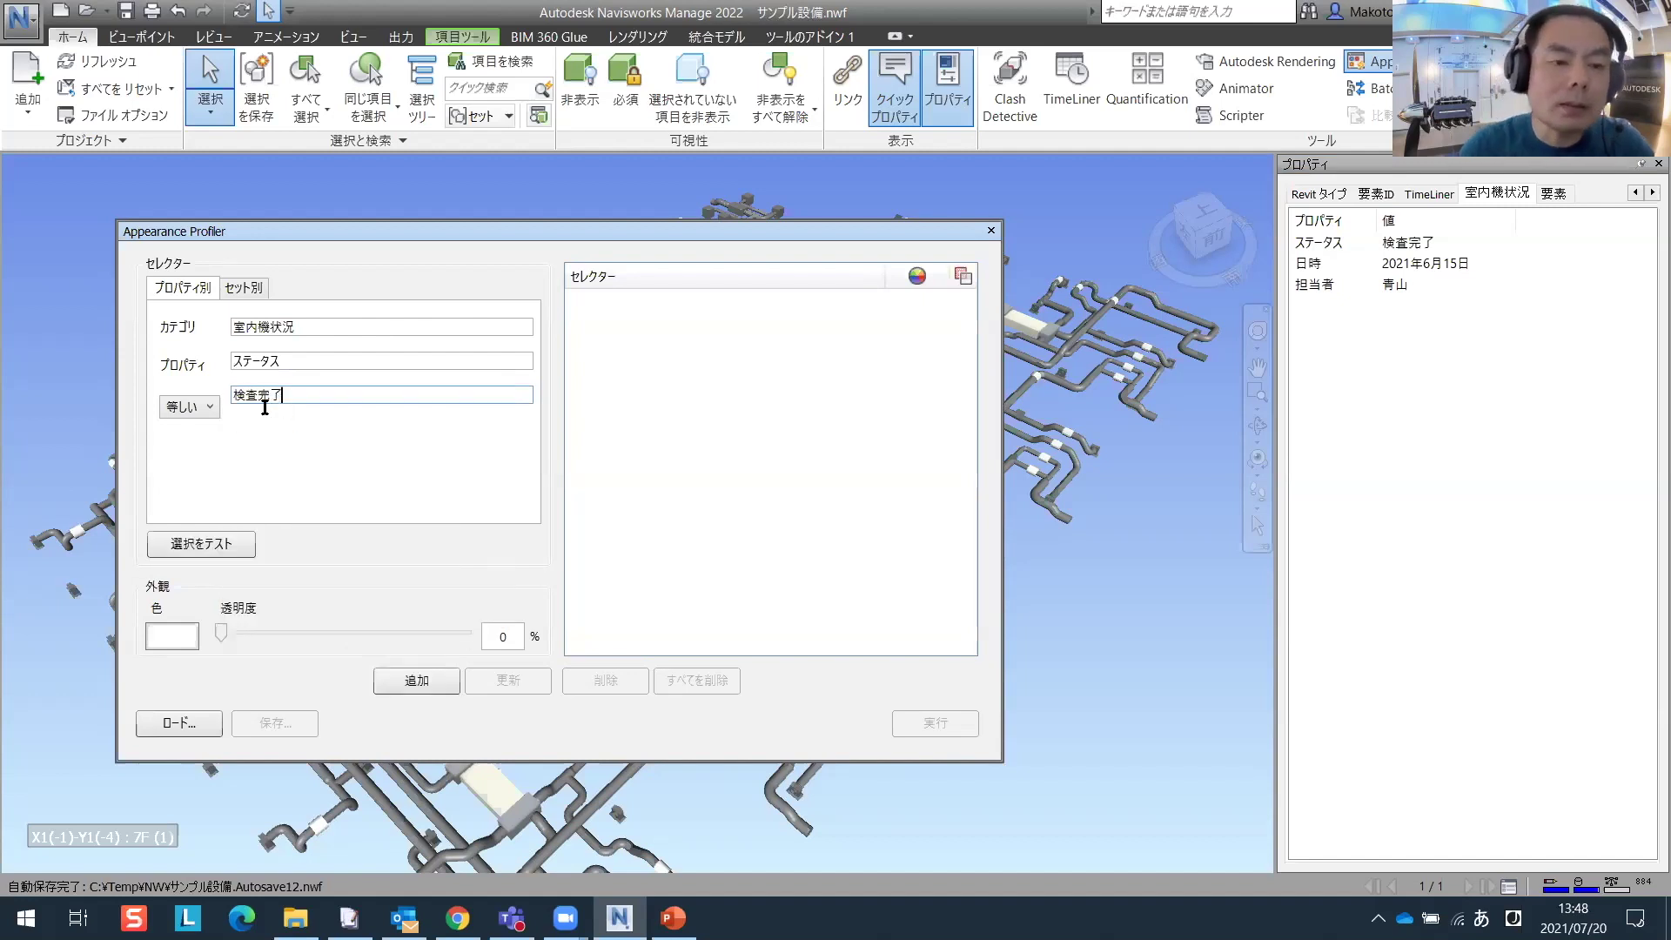
pyautogui.click(215, 547)
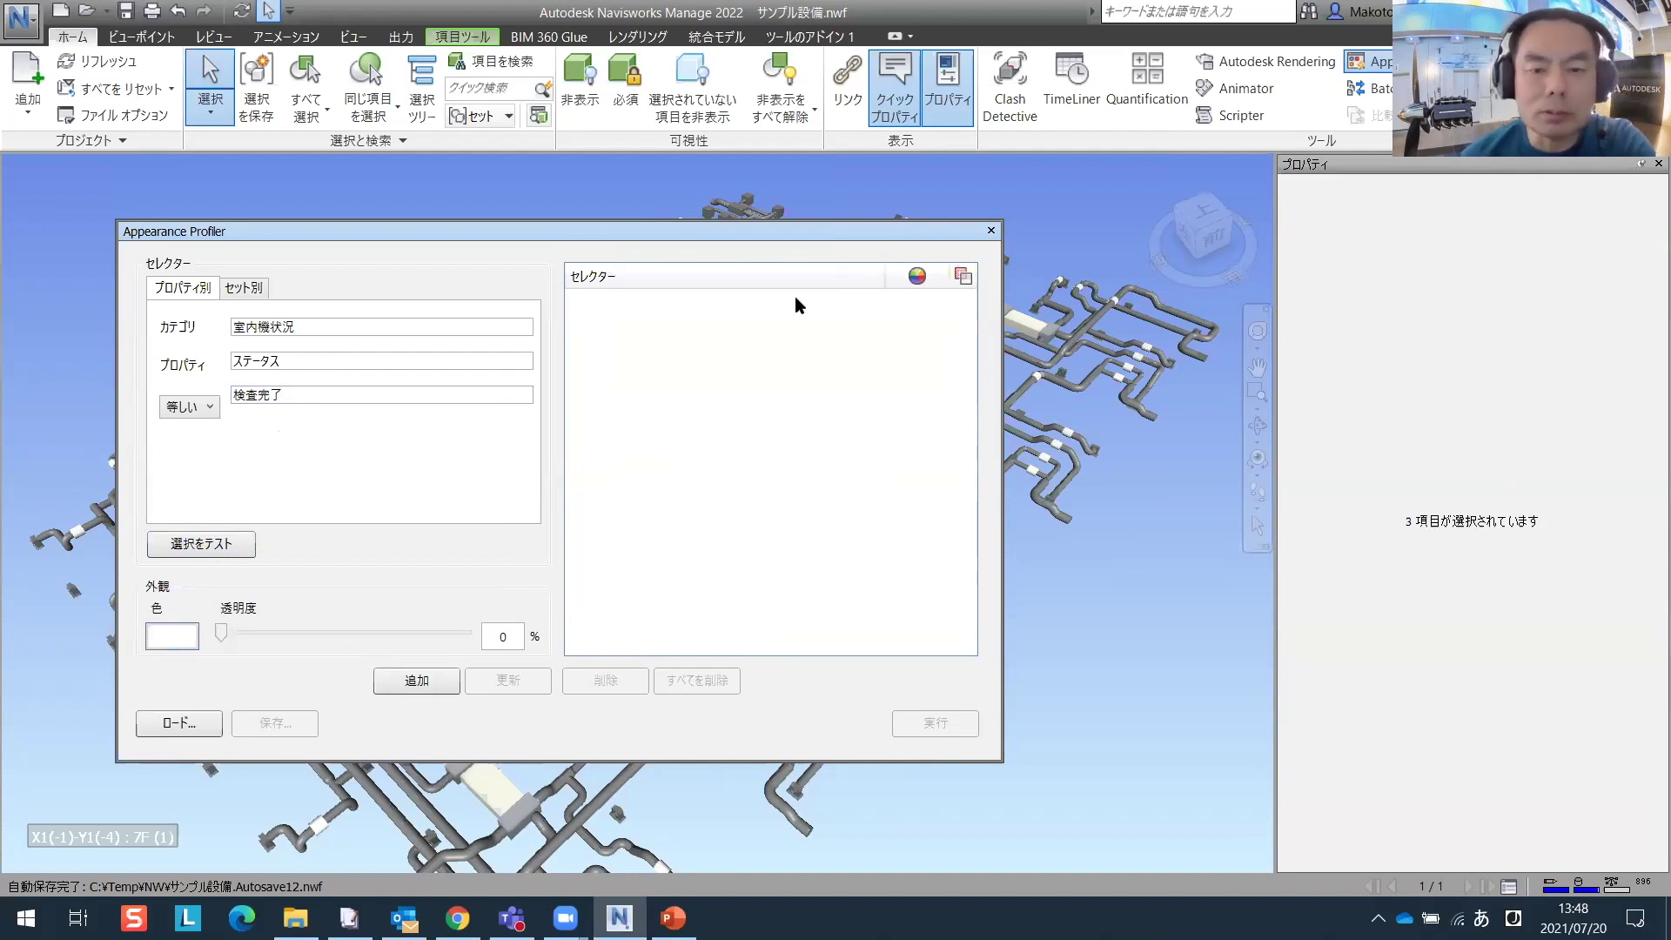
# - Add the 検査完了 selector with a green colour and 53% transparency, apply it to the model, and clear the selection
pyautogui.click(172, 635)
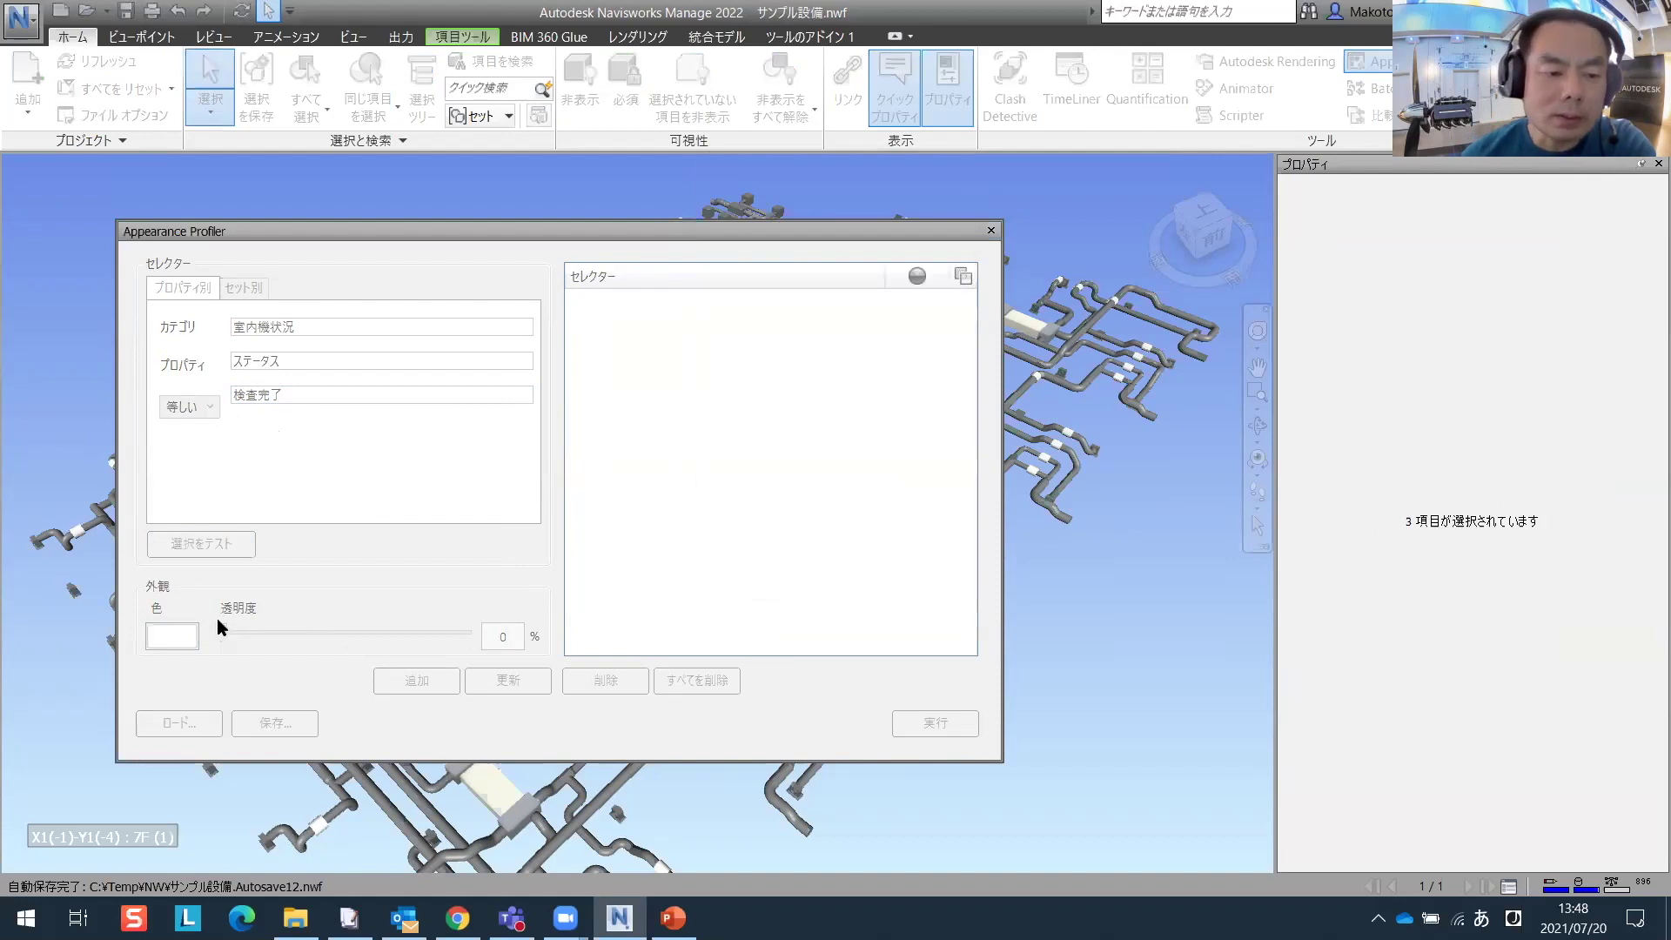
pyautogui.click(353, 634)
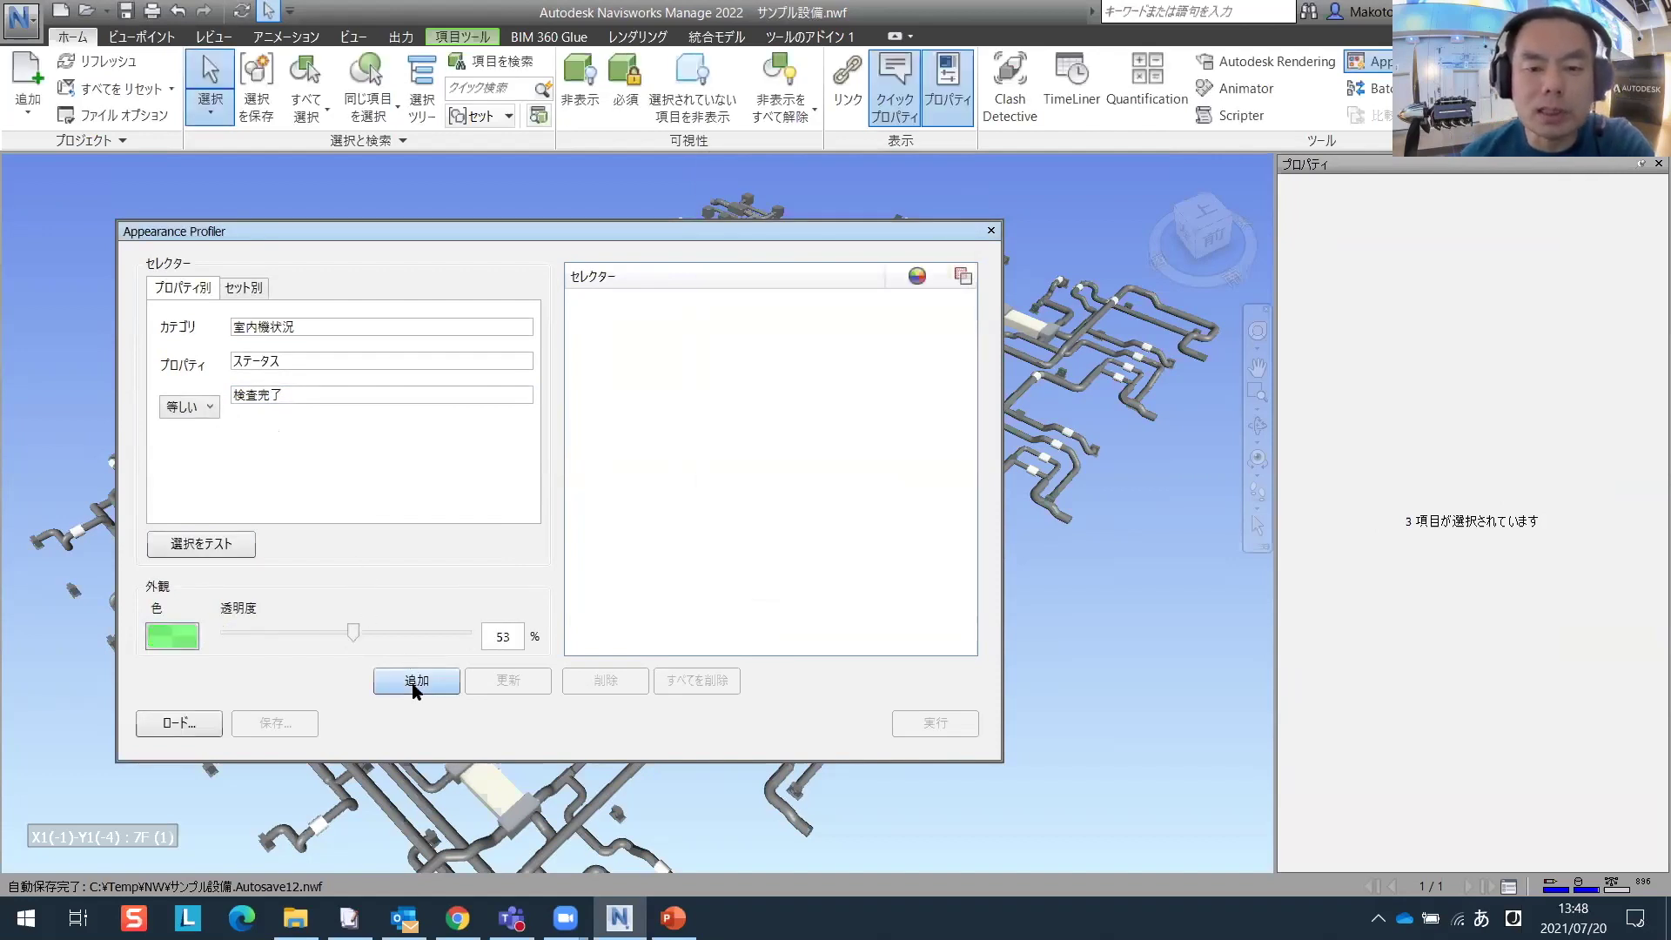
pyautogui.click(417, 684)
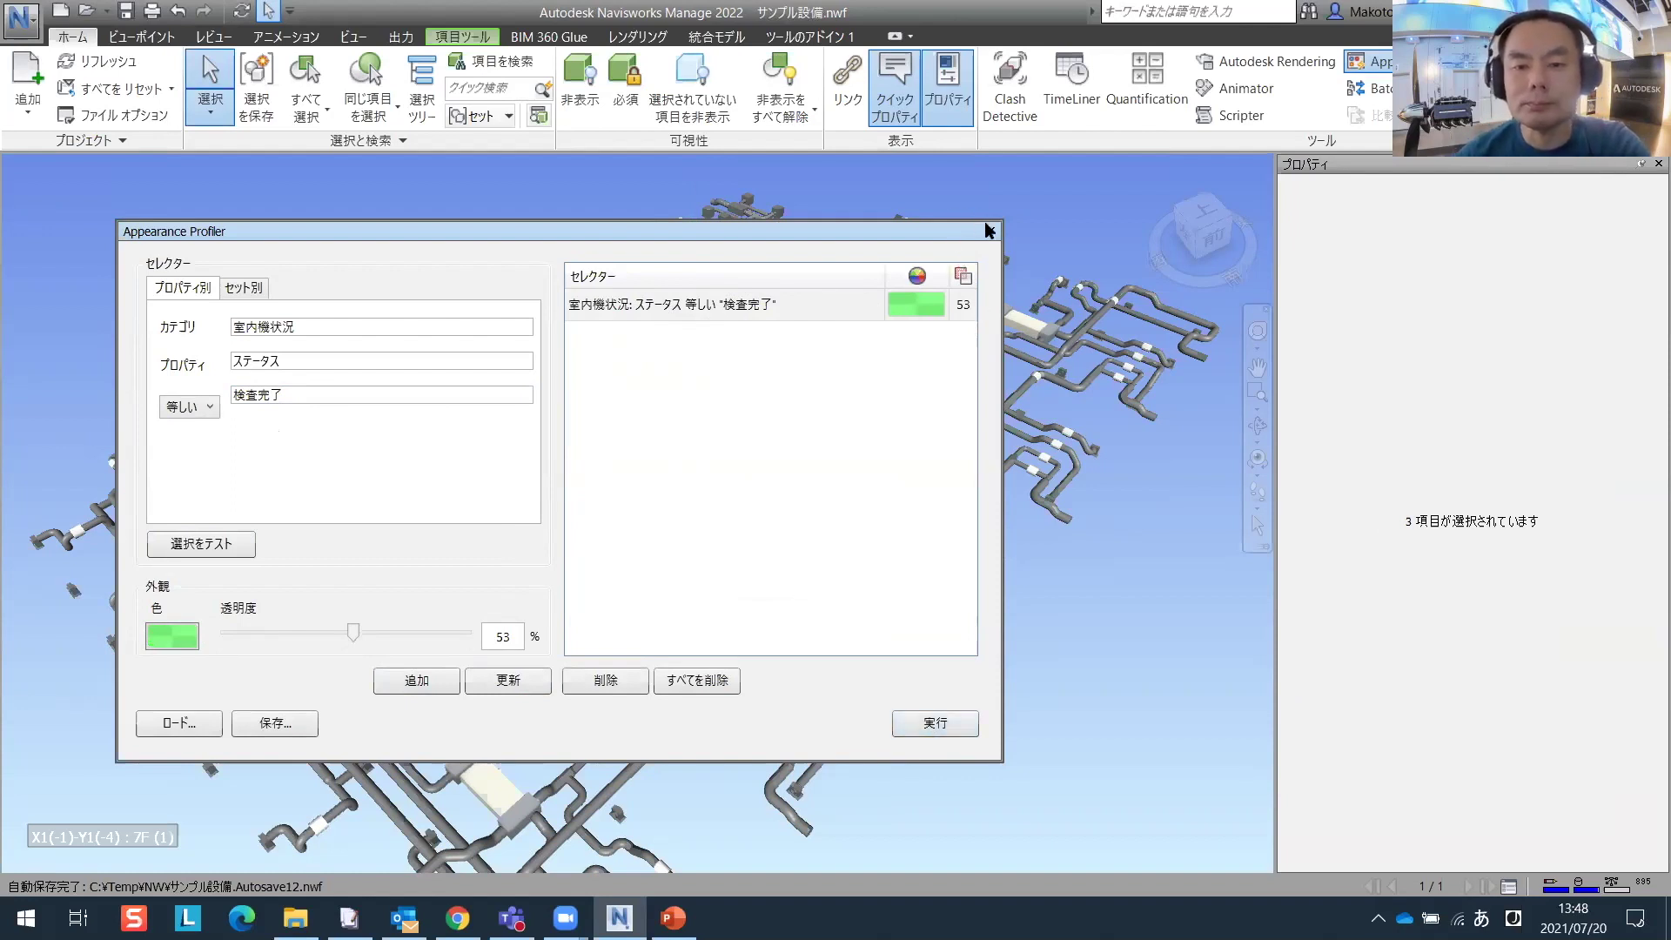
pyautogui.press('Escape')
pyautogui.press('Escape')
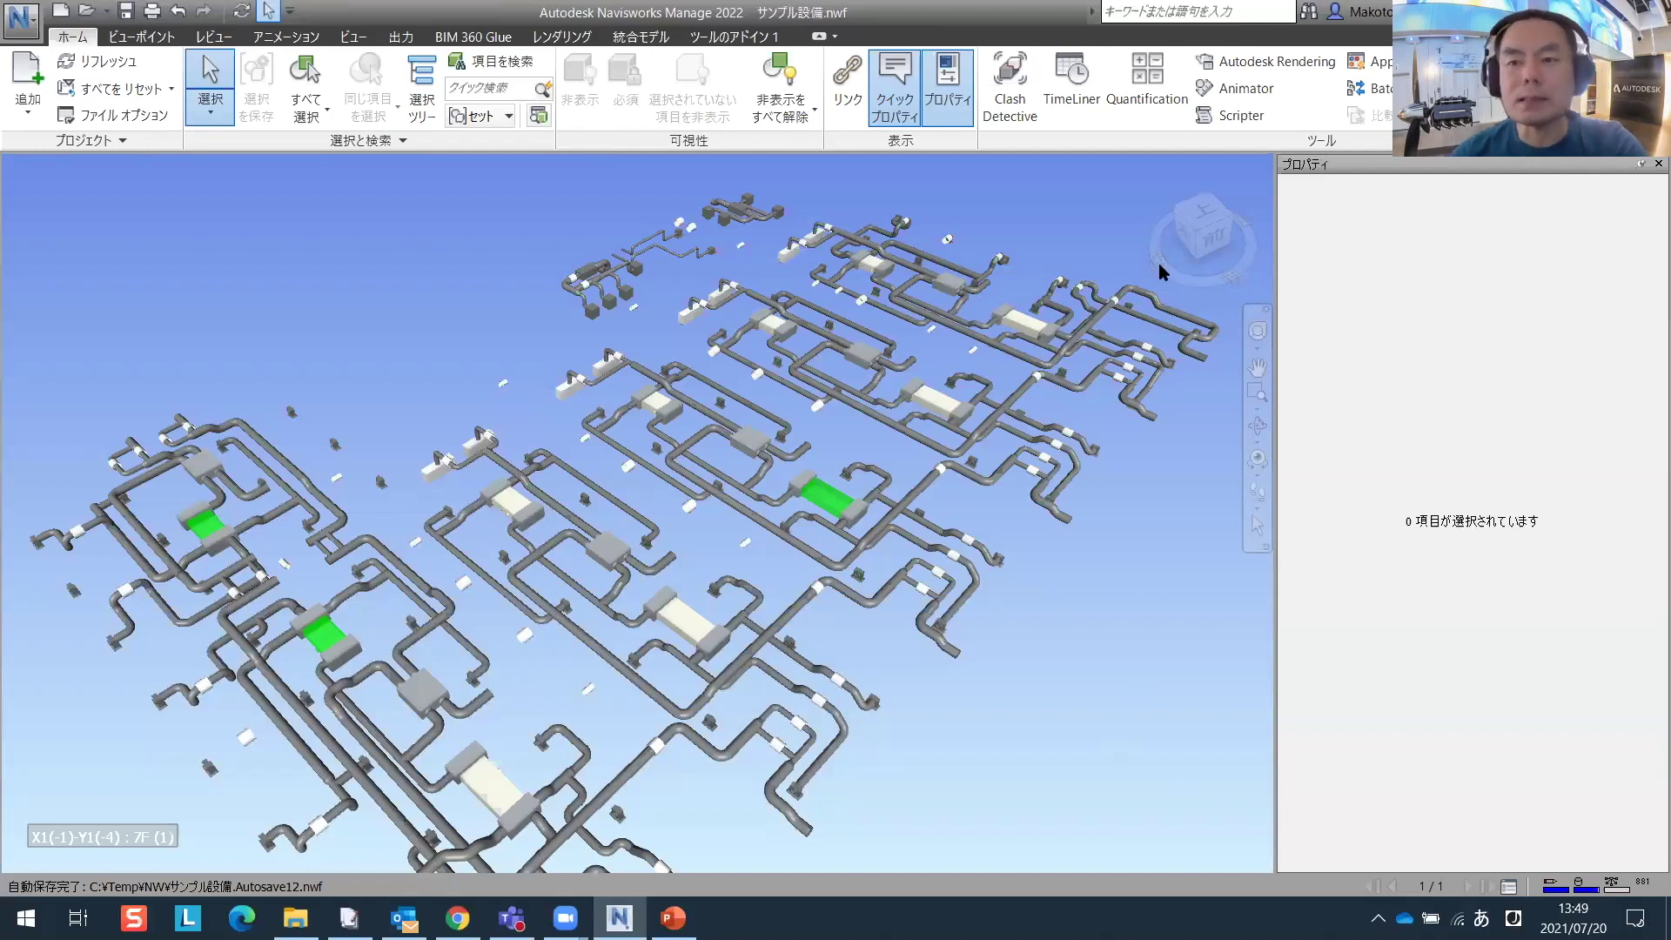
# - Load the appearance profile 室内機ステータス.dat, apply it to the model and close the Appearance Profiler
pyautogui.click(1369, 60)
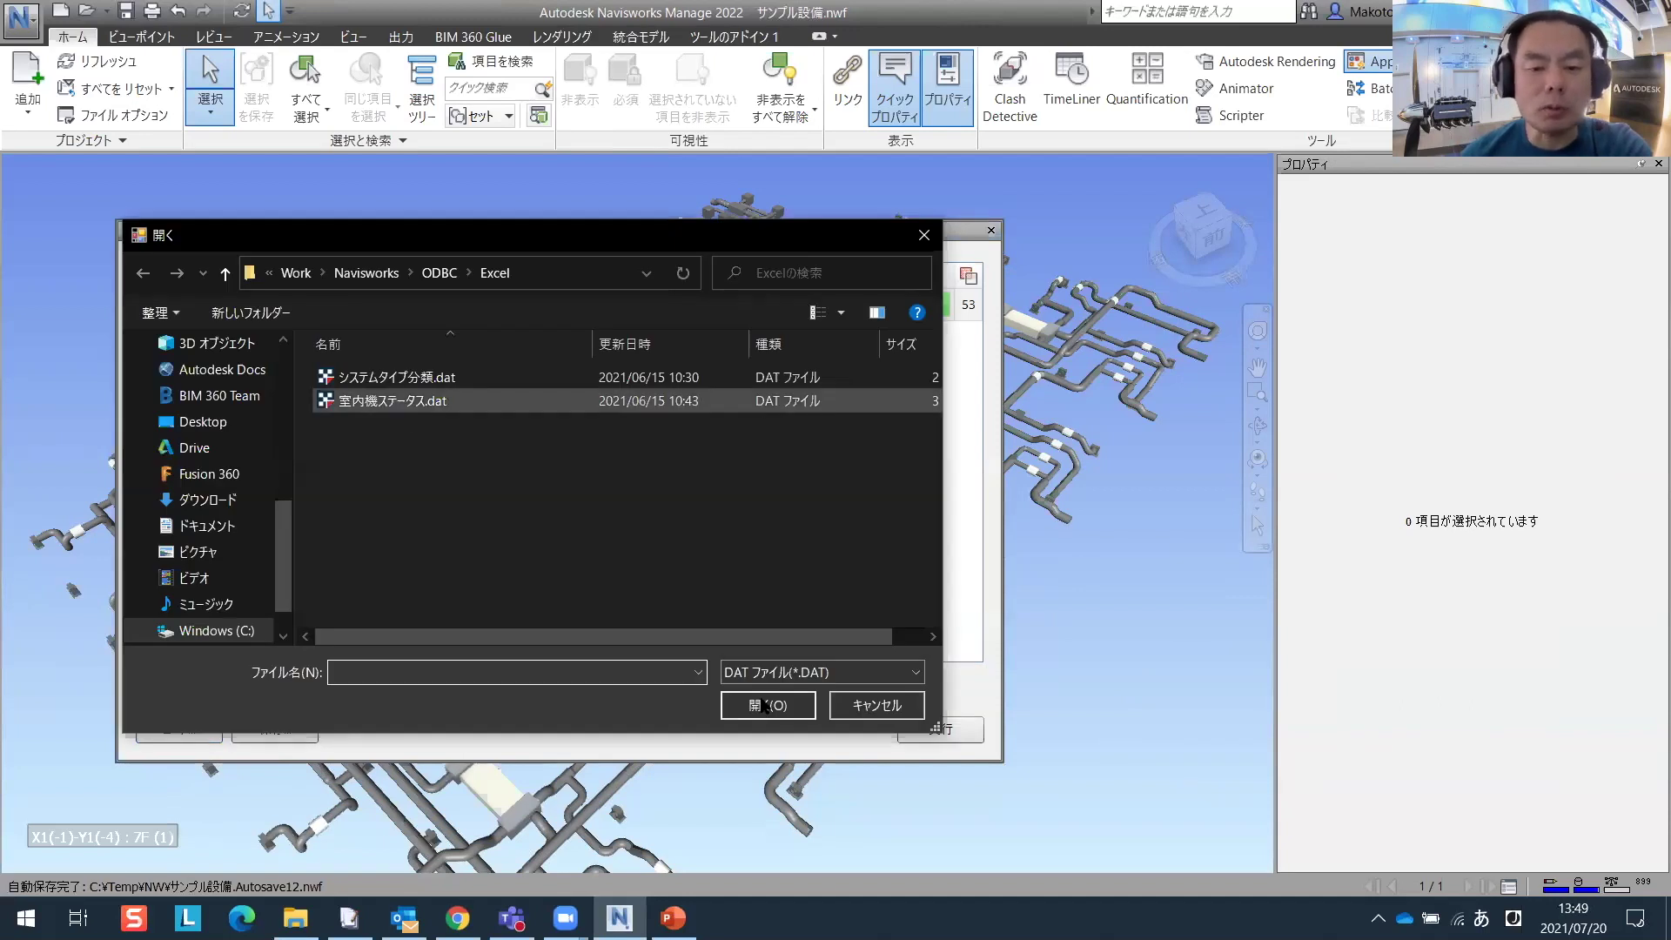
pyautogui.doubleClick(392, 400)
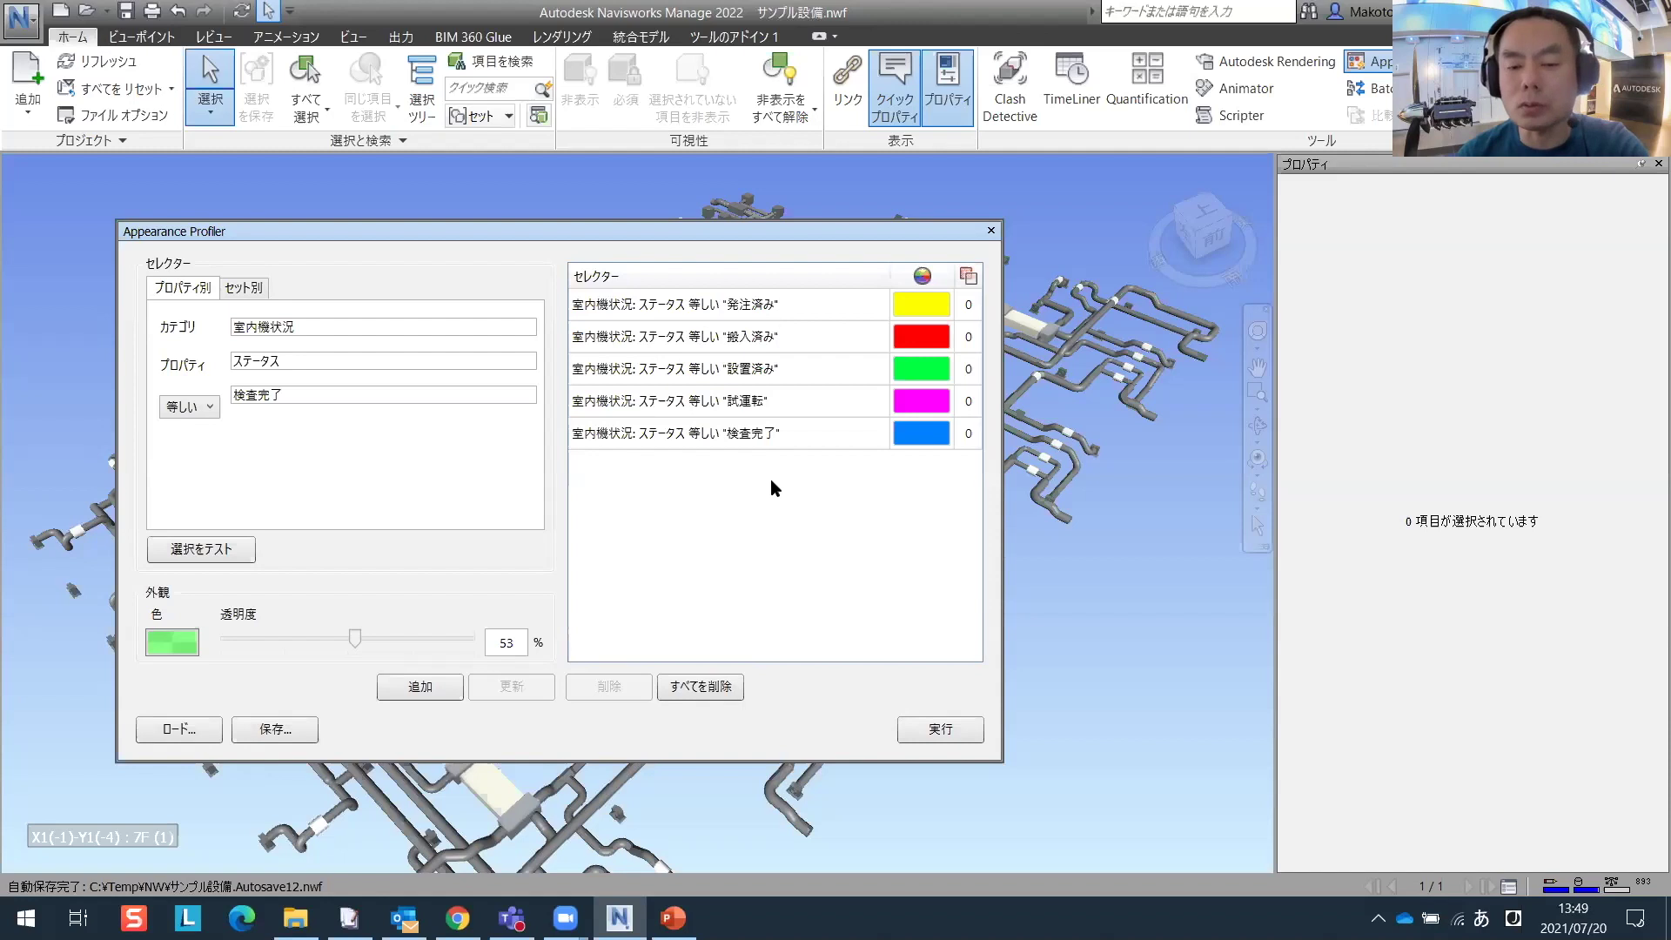
pyautogui.click(954, 733)
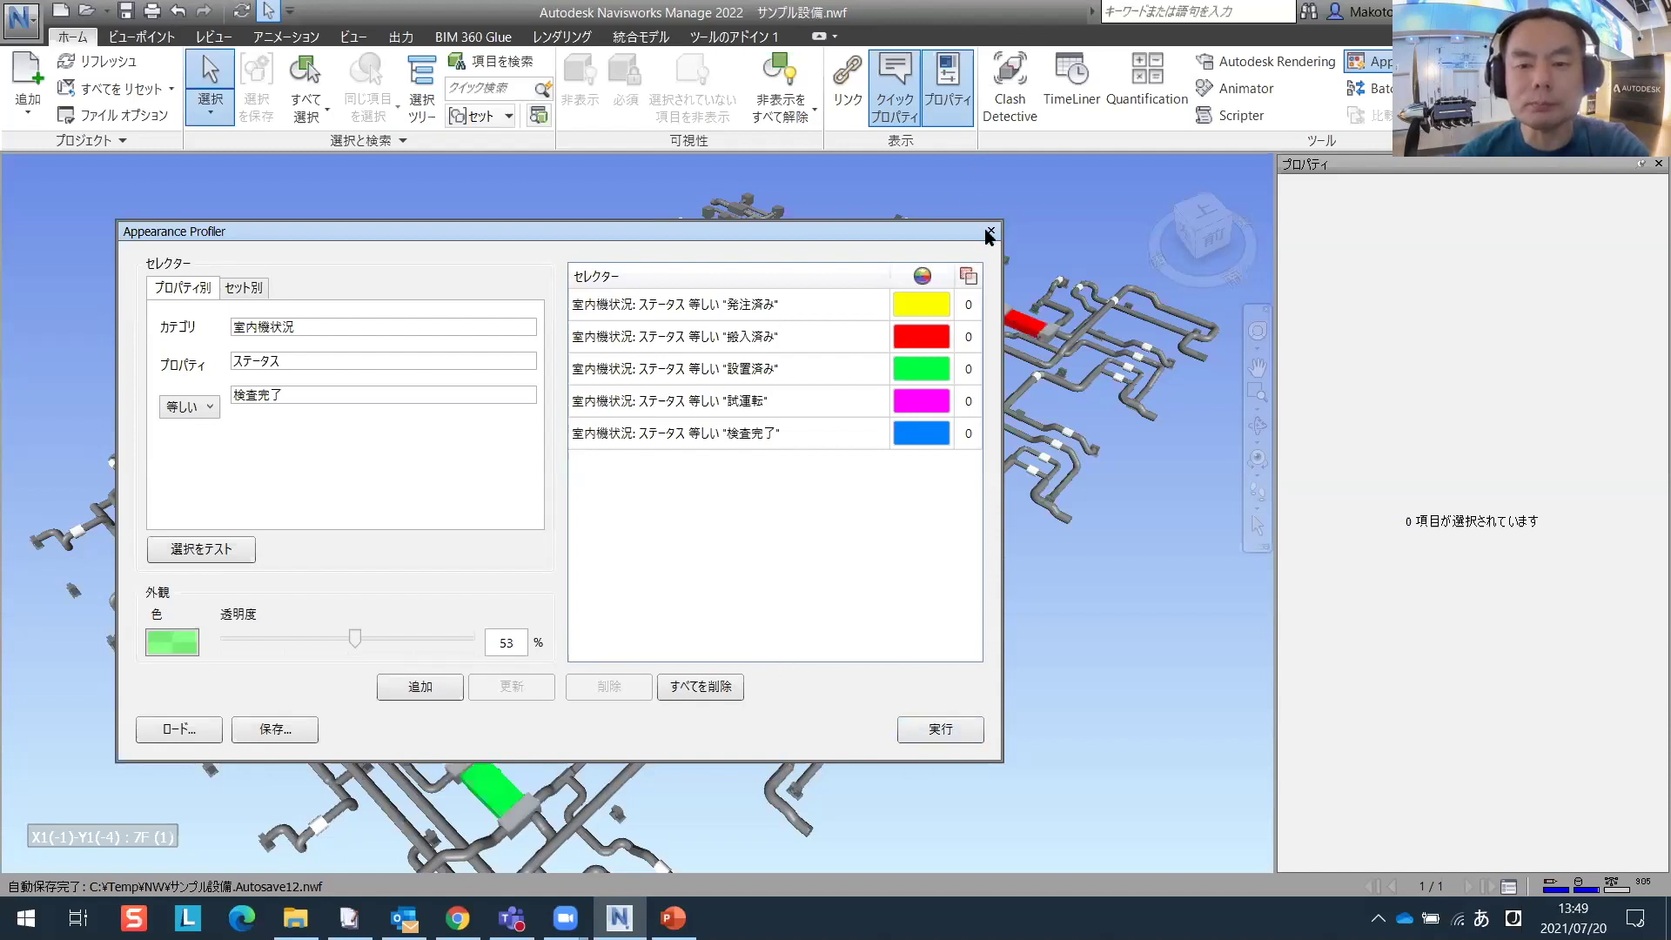
pyautogui.press('Escape')
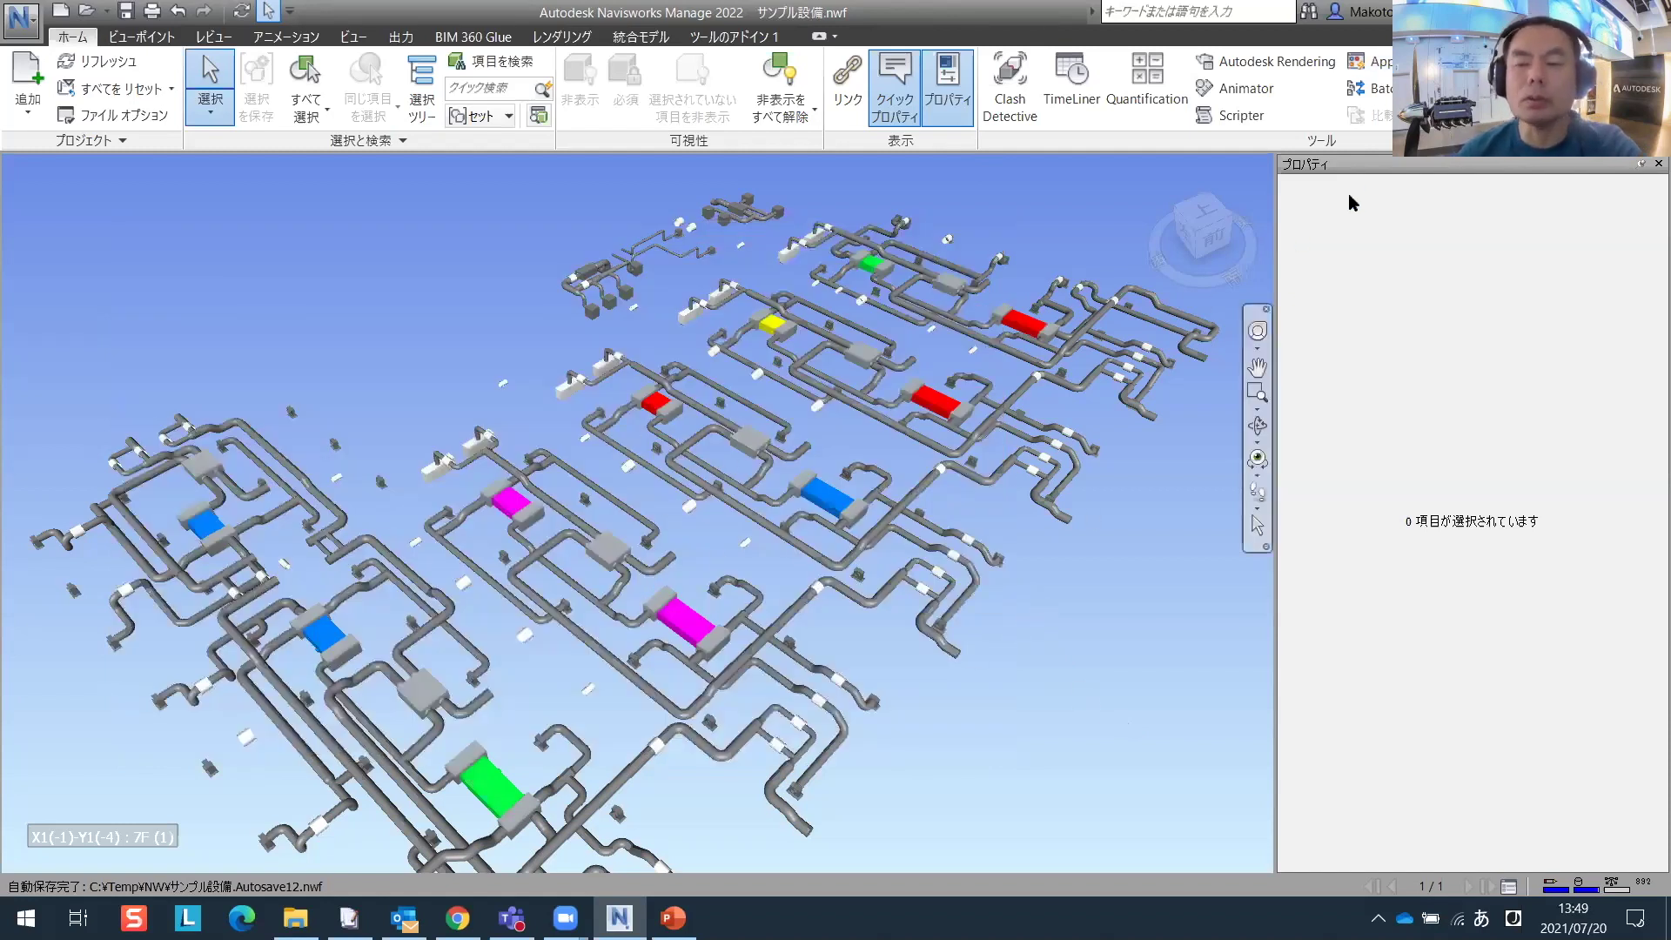
# - Load the appearance profile システムタイプ分類.dat, colour the ducts by system type with it and close the Appearance Profiler
pyautogui.click(1369, 63)
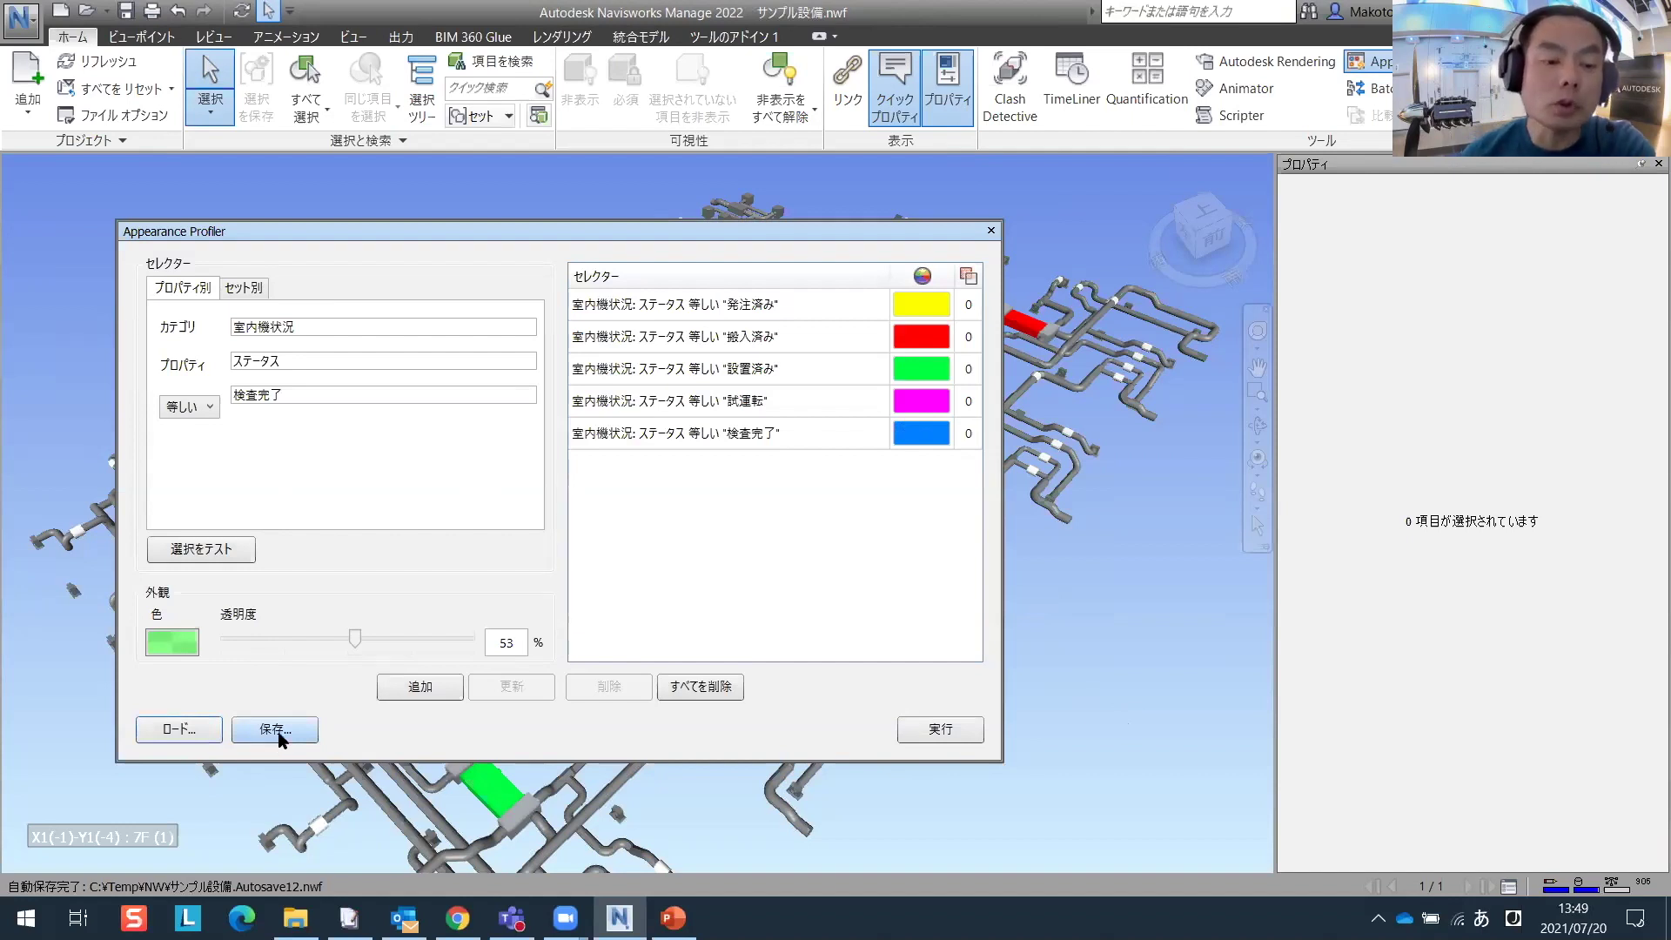
pyautogui.click(179, 729)
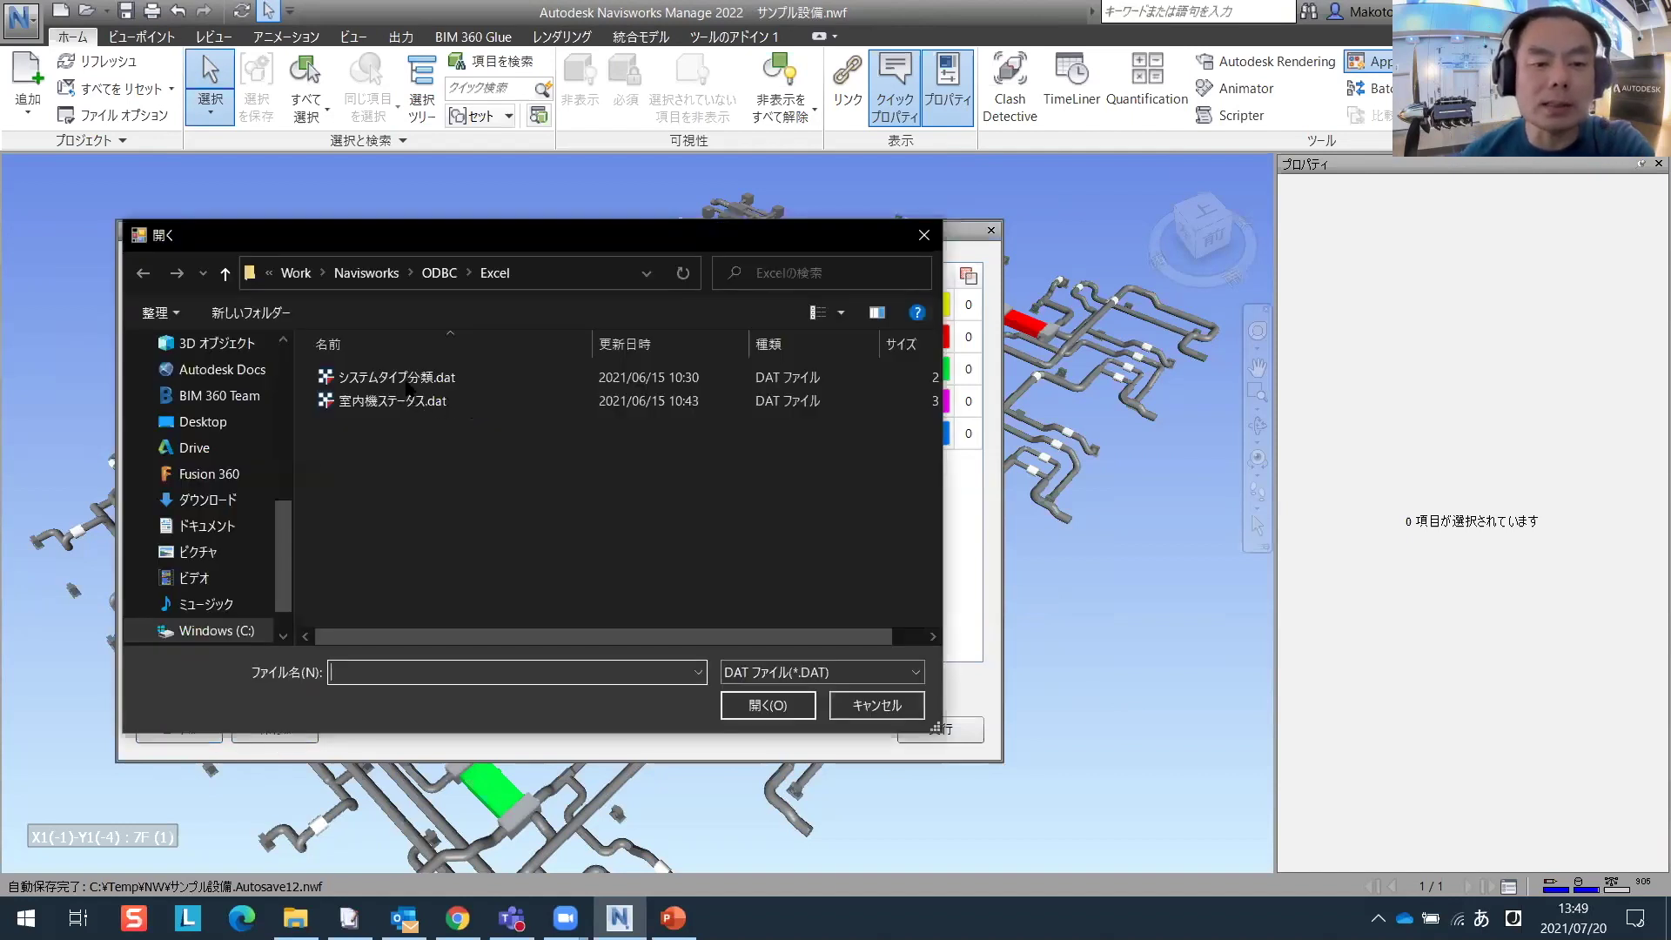
pyautogui.click(396, 377)
pyautogui.click(768, 705)
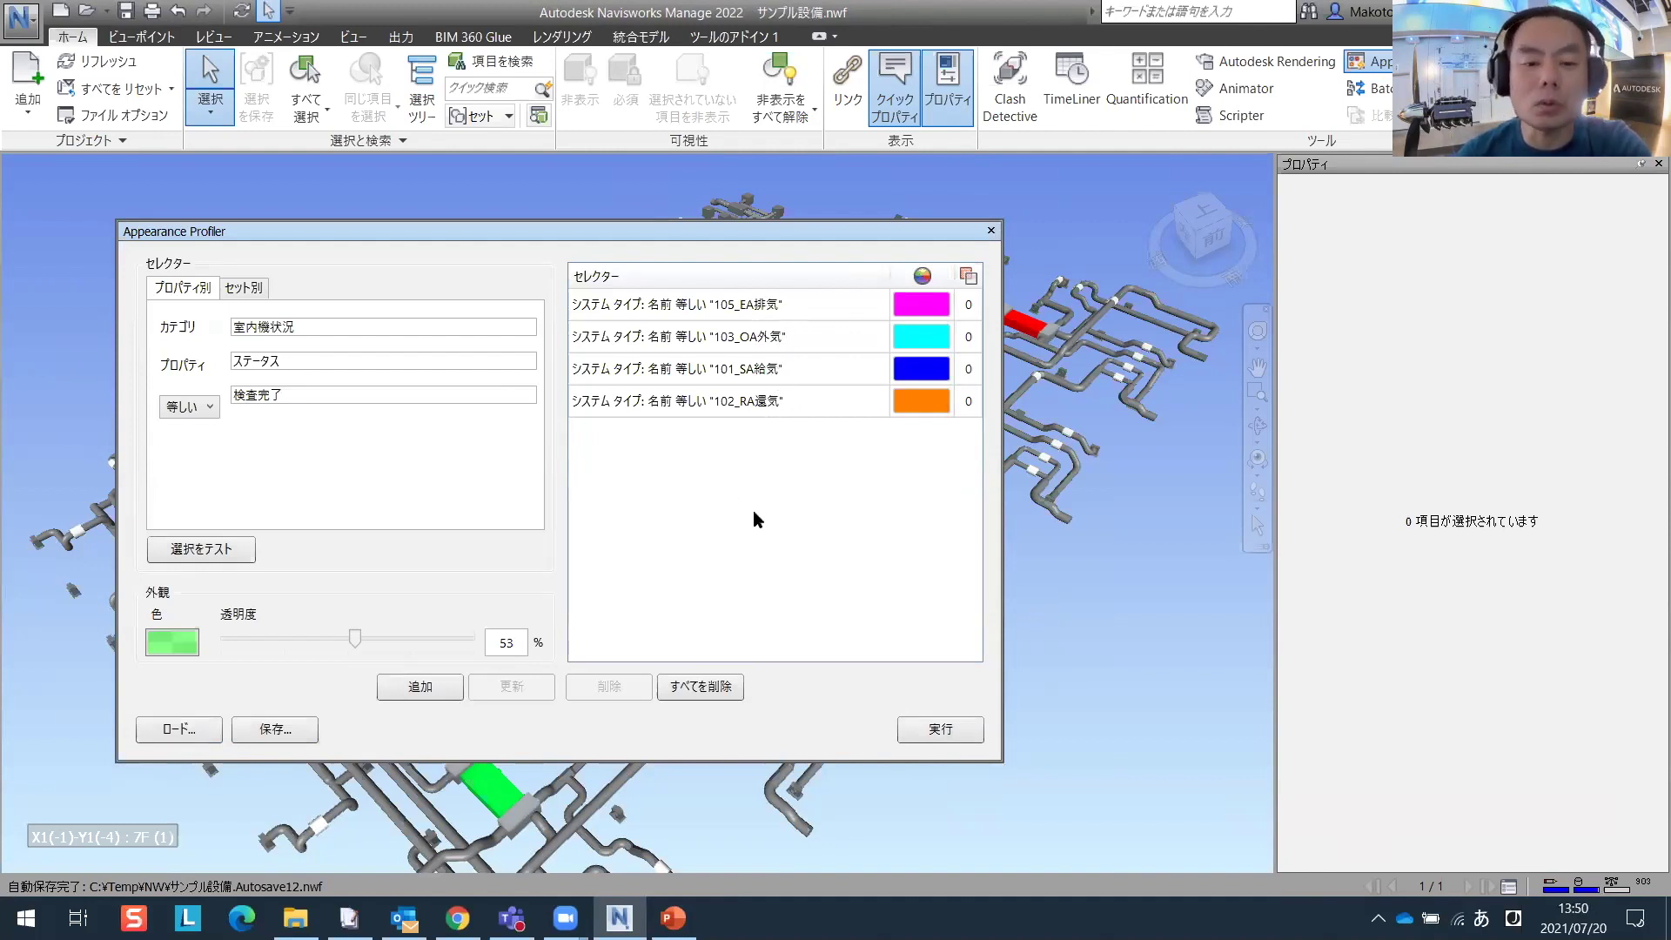
pyautogui.click(940, 731)
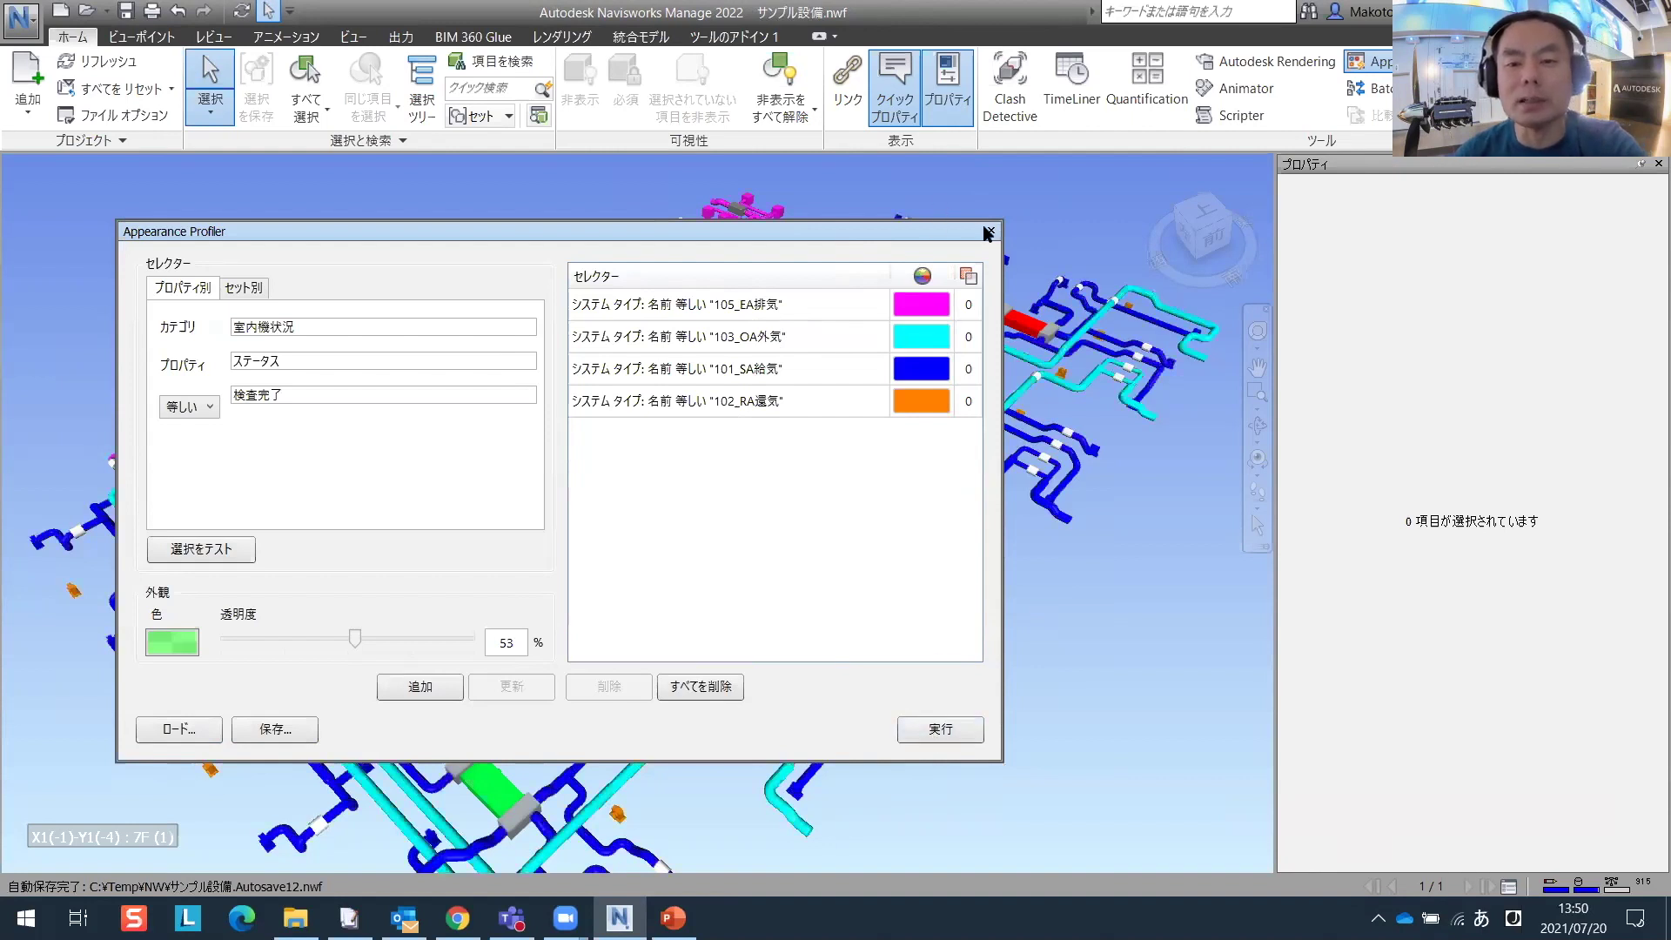
pyautogui.press('Escape')
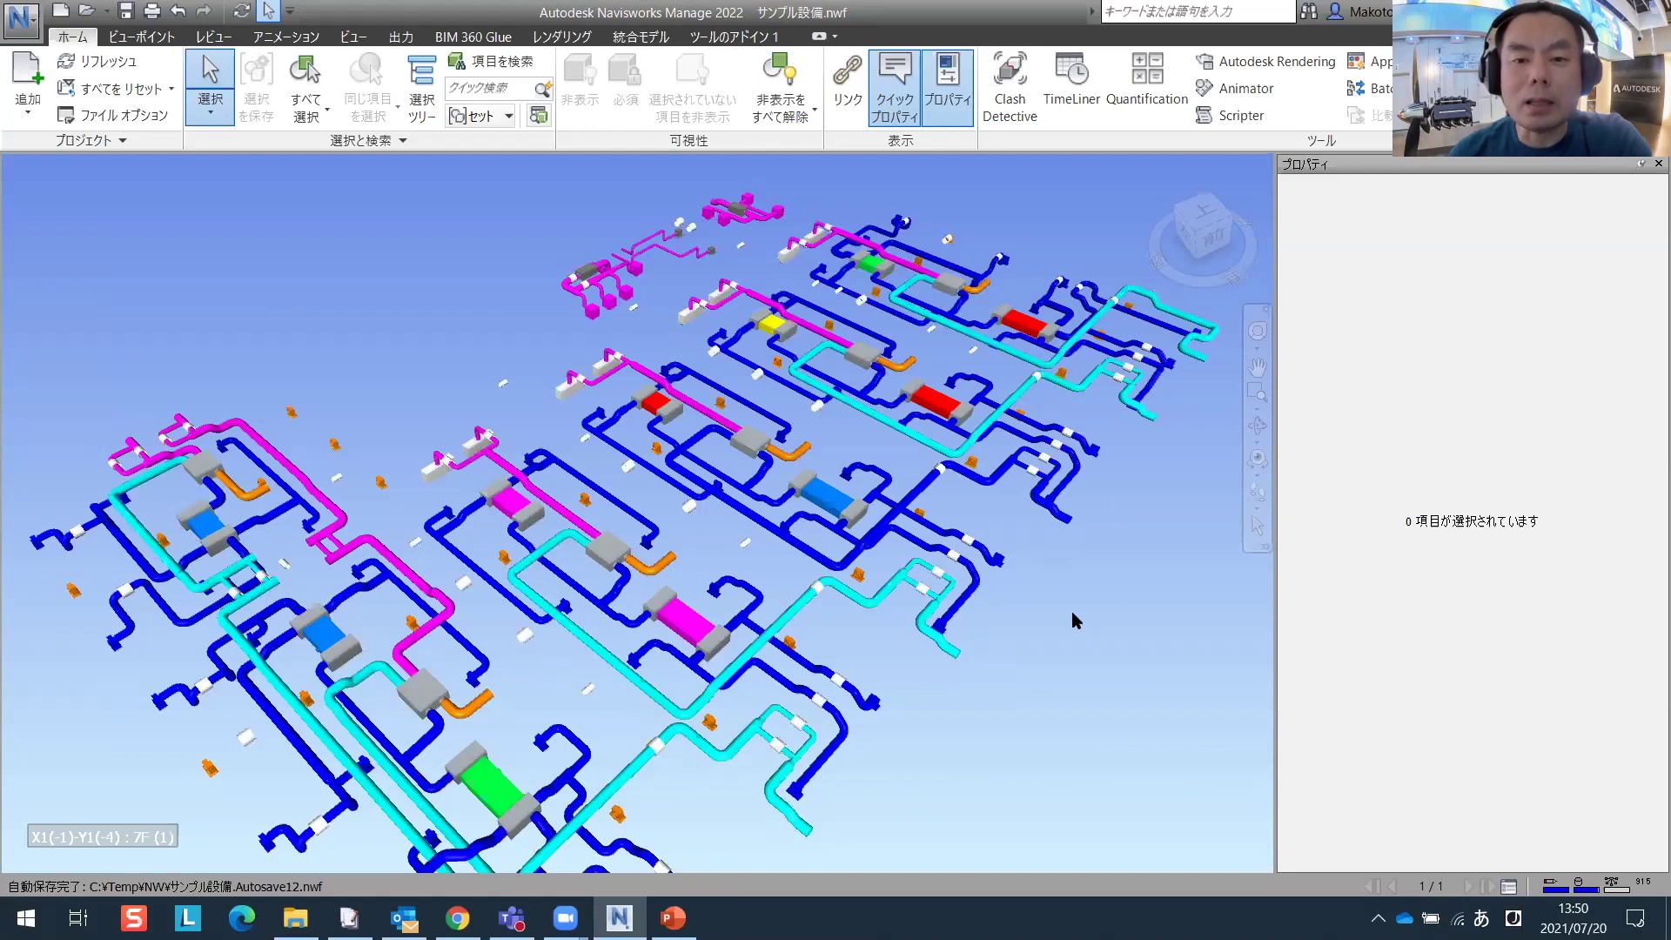
# - View the すべてをリセット options for appearance, transforms and links without applying any of them
pyautogui.click(133, 91)
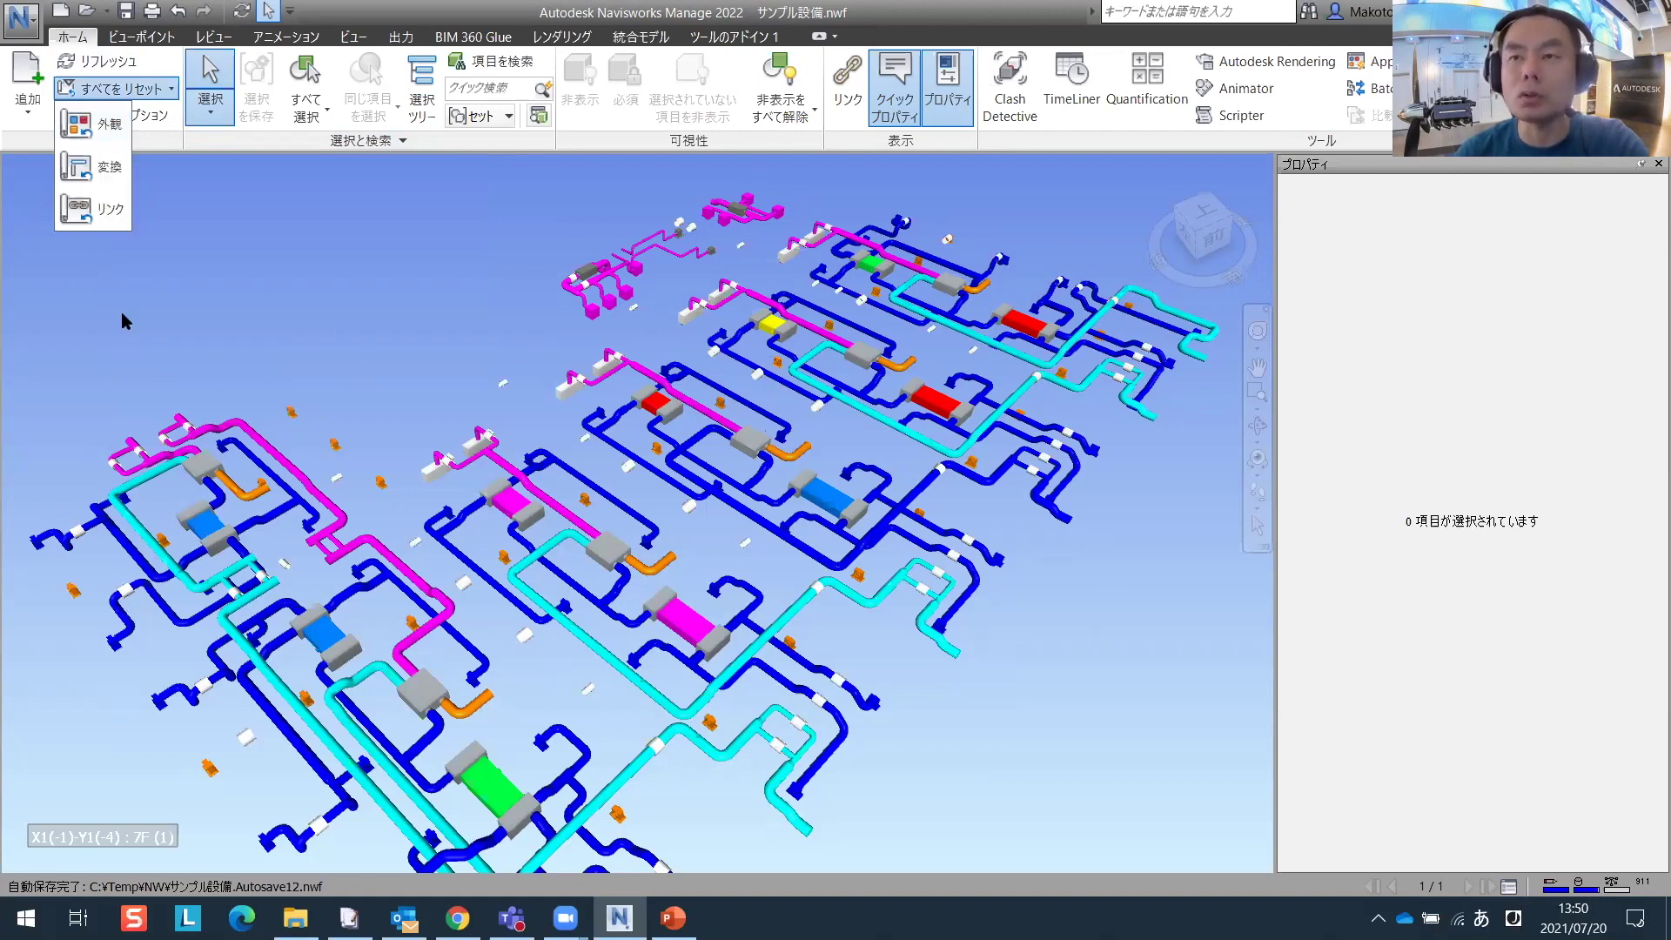
pyautogui.click(337, 277)
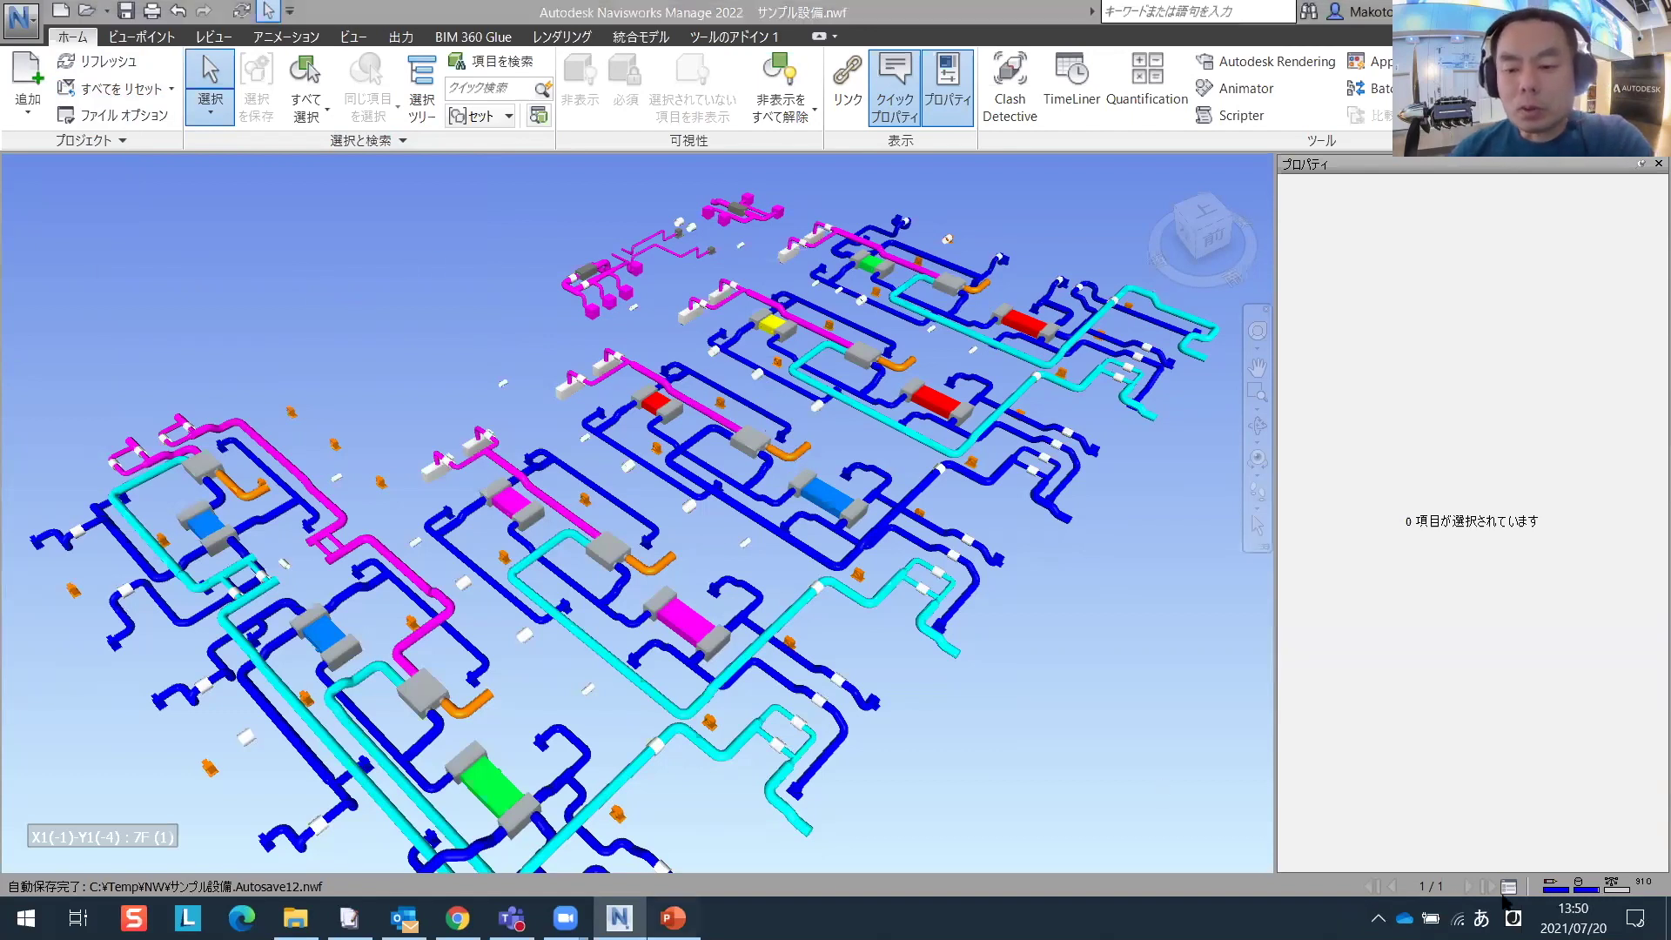
# - Switch to the PowerPoint deck, present the Appearance Profiler slide, advance to the database property publishing slide and end the show
pyautogui.hotkey('alt', 'Tab')
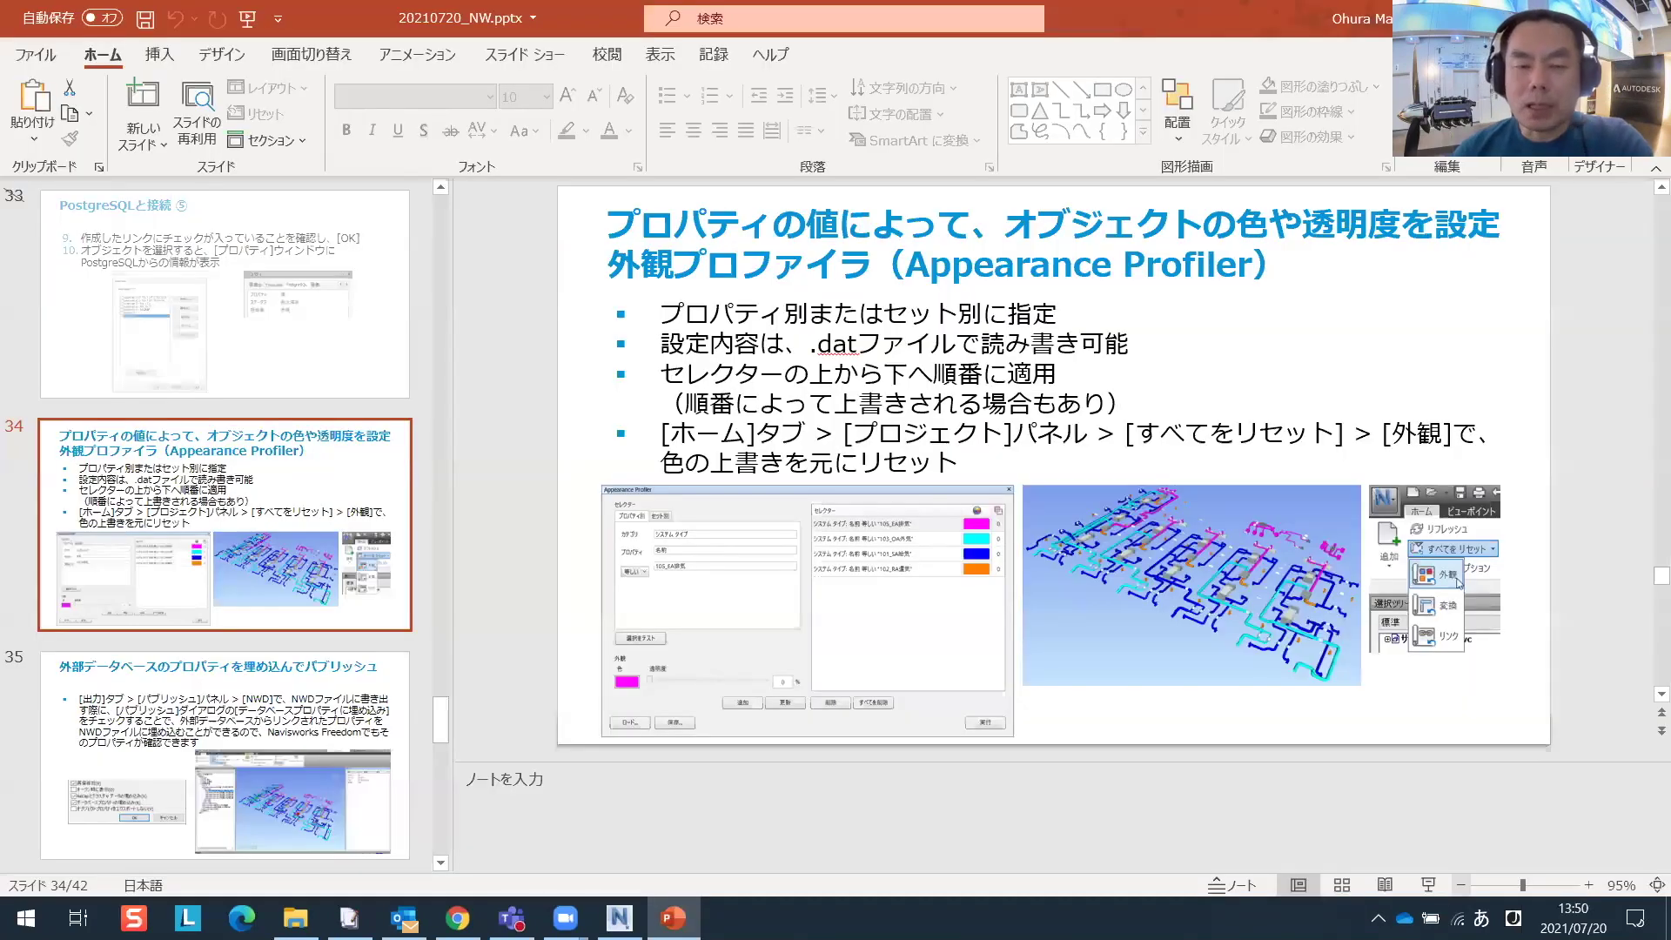
pyautogui.hotkey('shift', 'F5')
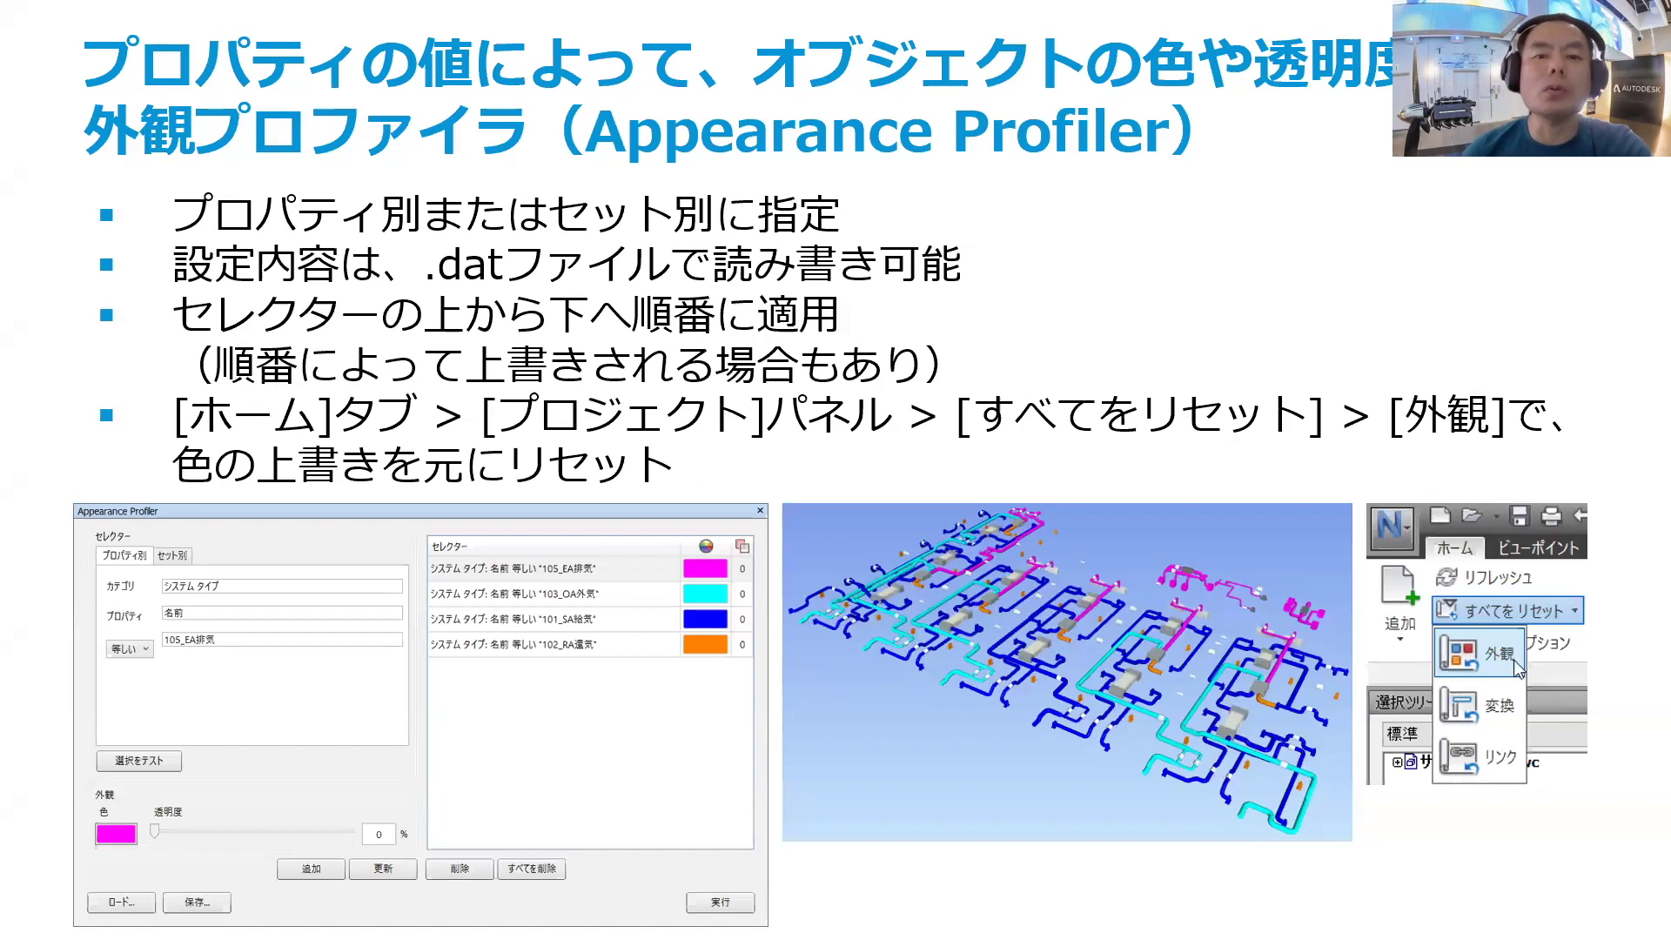
pyautogui.press('Right')
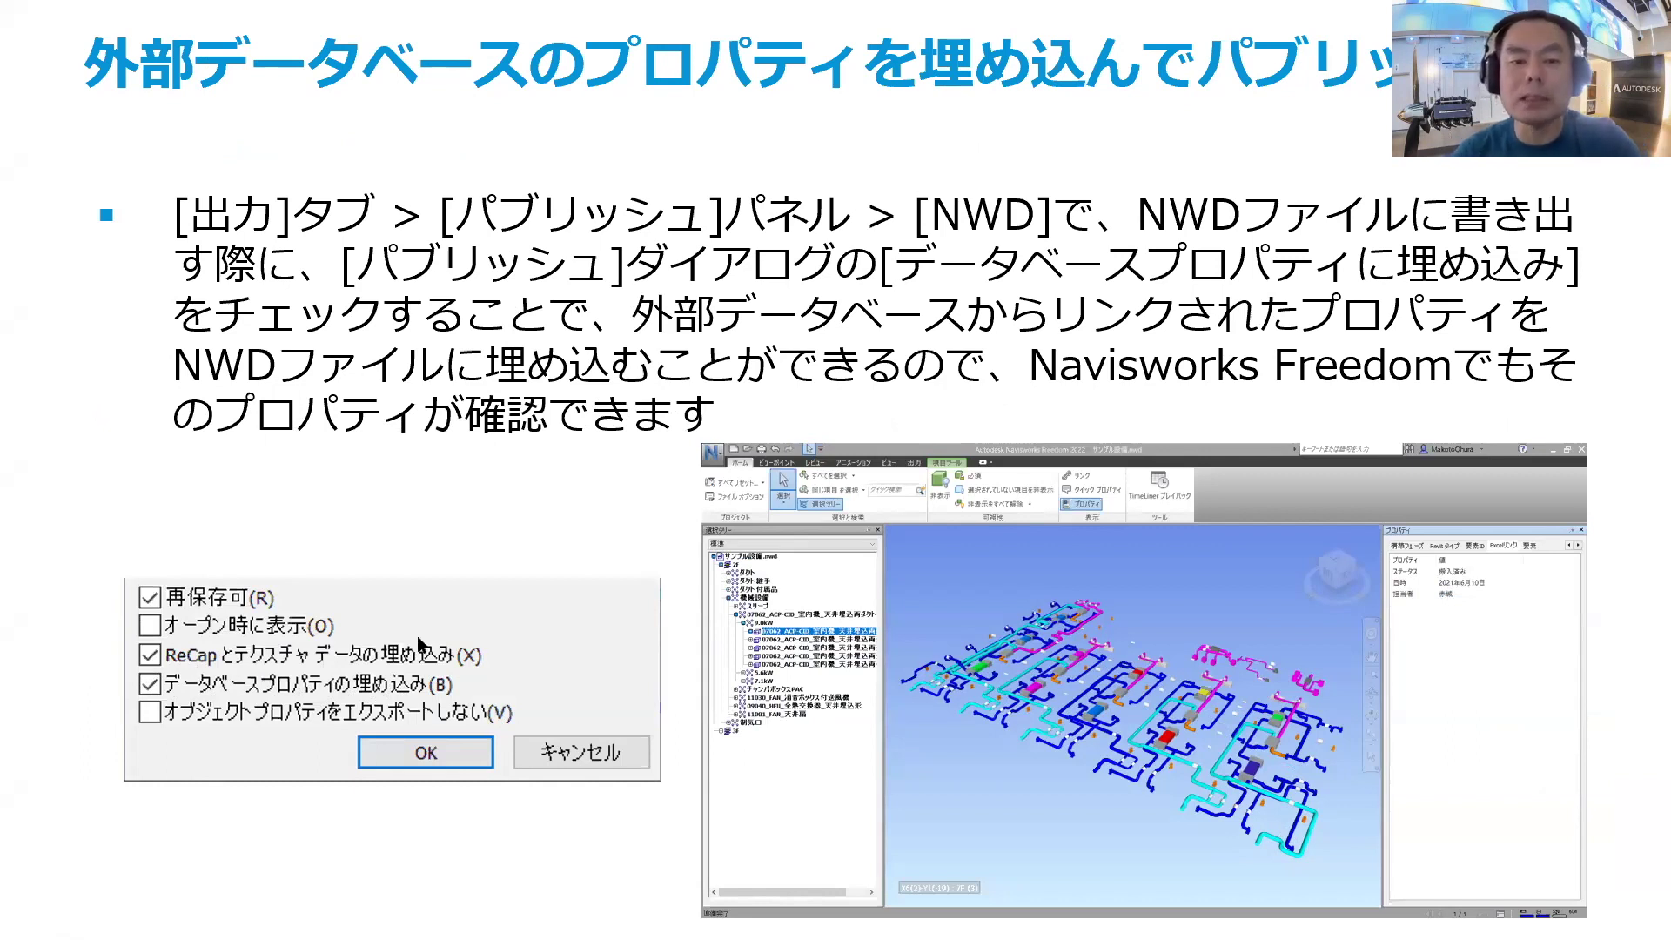
pyautogui.press('Escape')
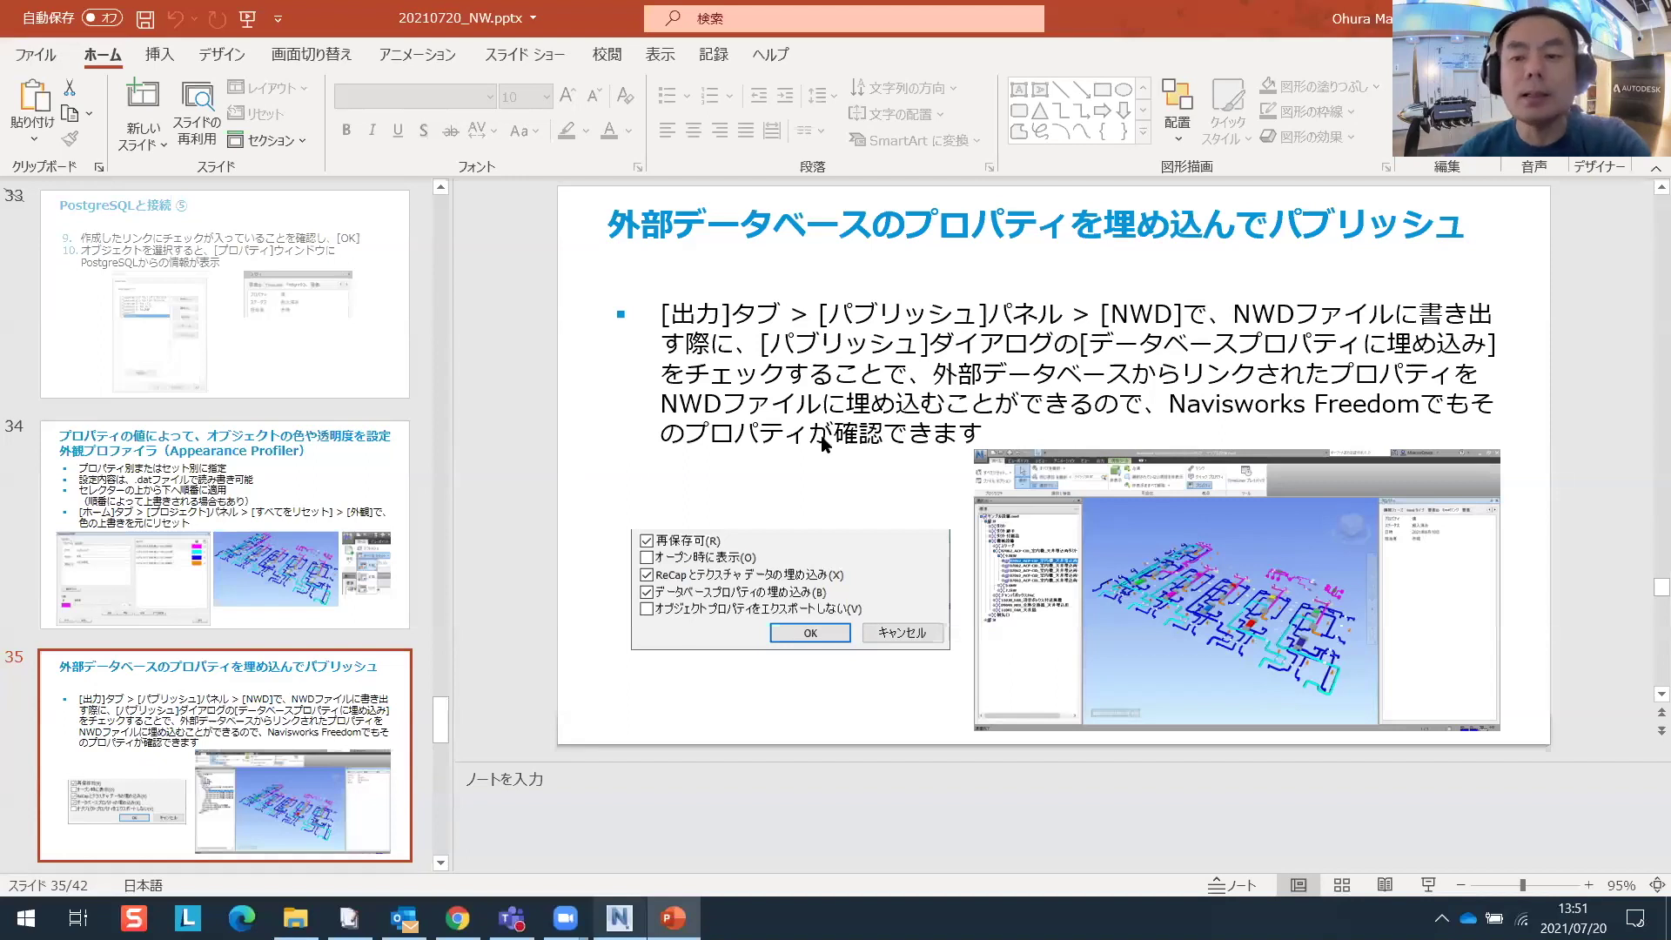
# - Switch to Navisworks Manage, select a magenta indoor unit, and toggle データベースプロパティの埋め込み in the NWD publish settings
pyautogui.hotkey('alt', 'Tab')
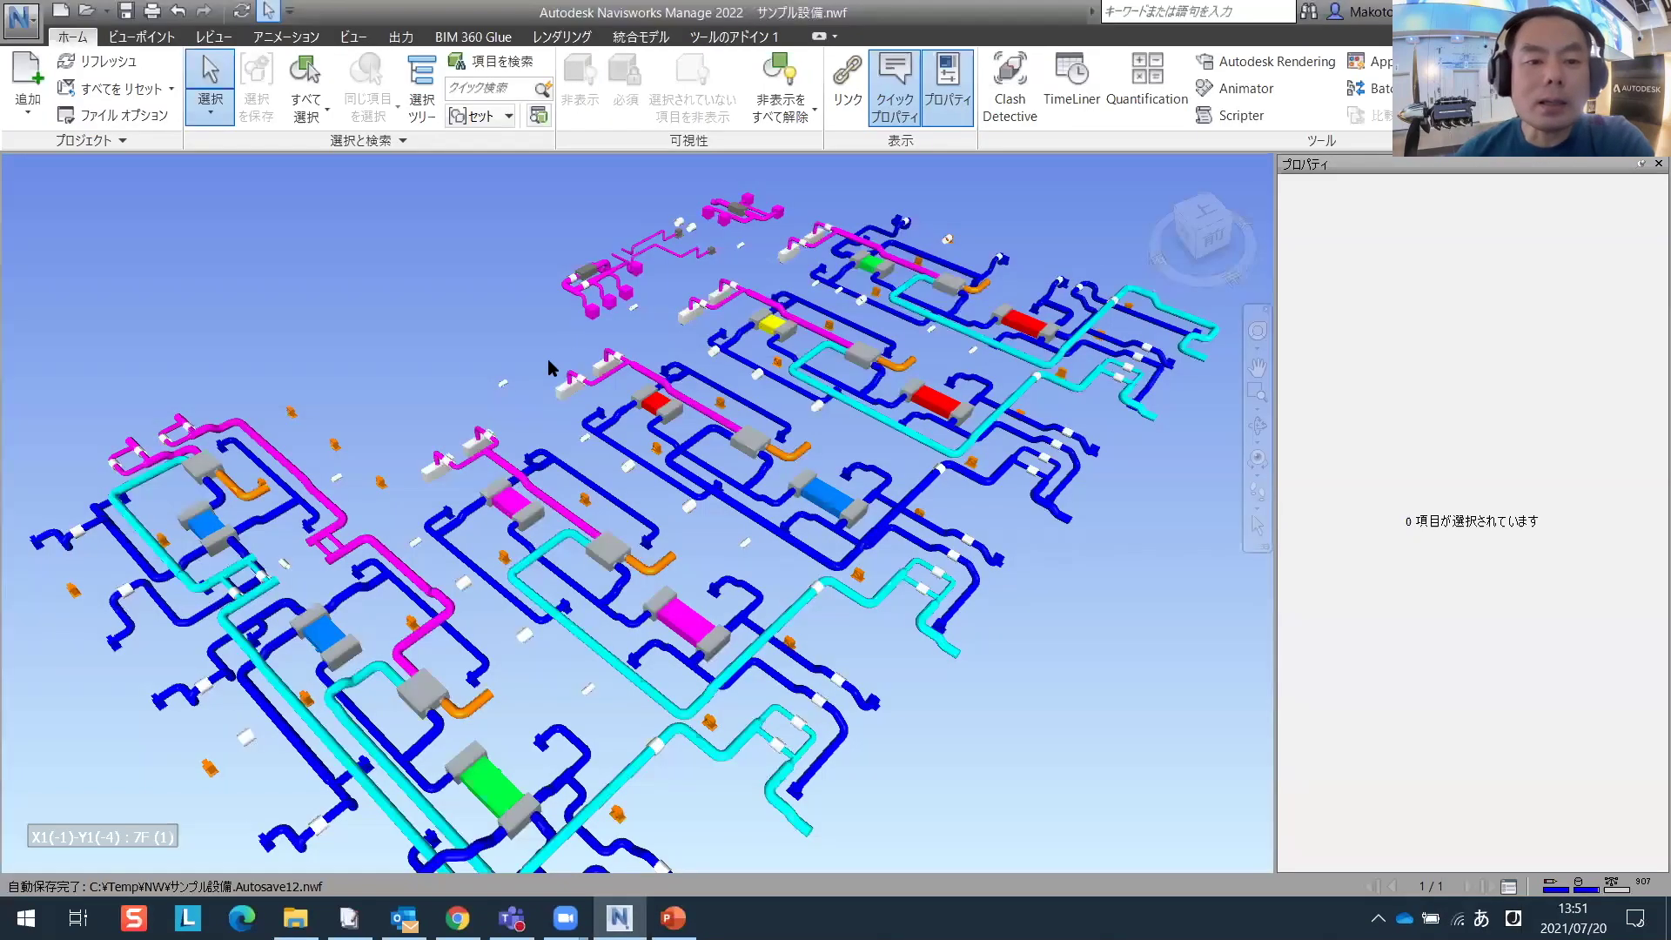
pyautogui.click(692, 626)
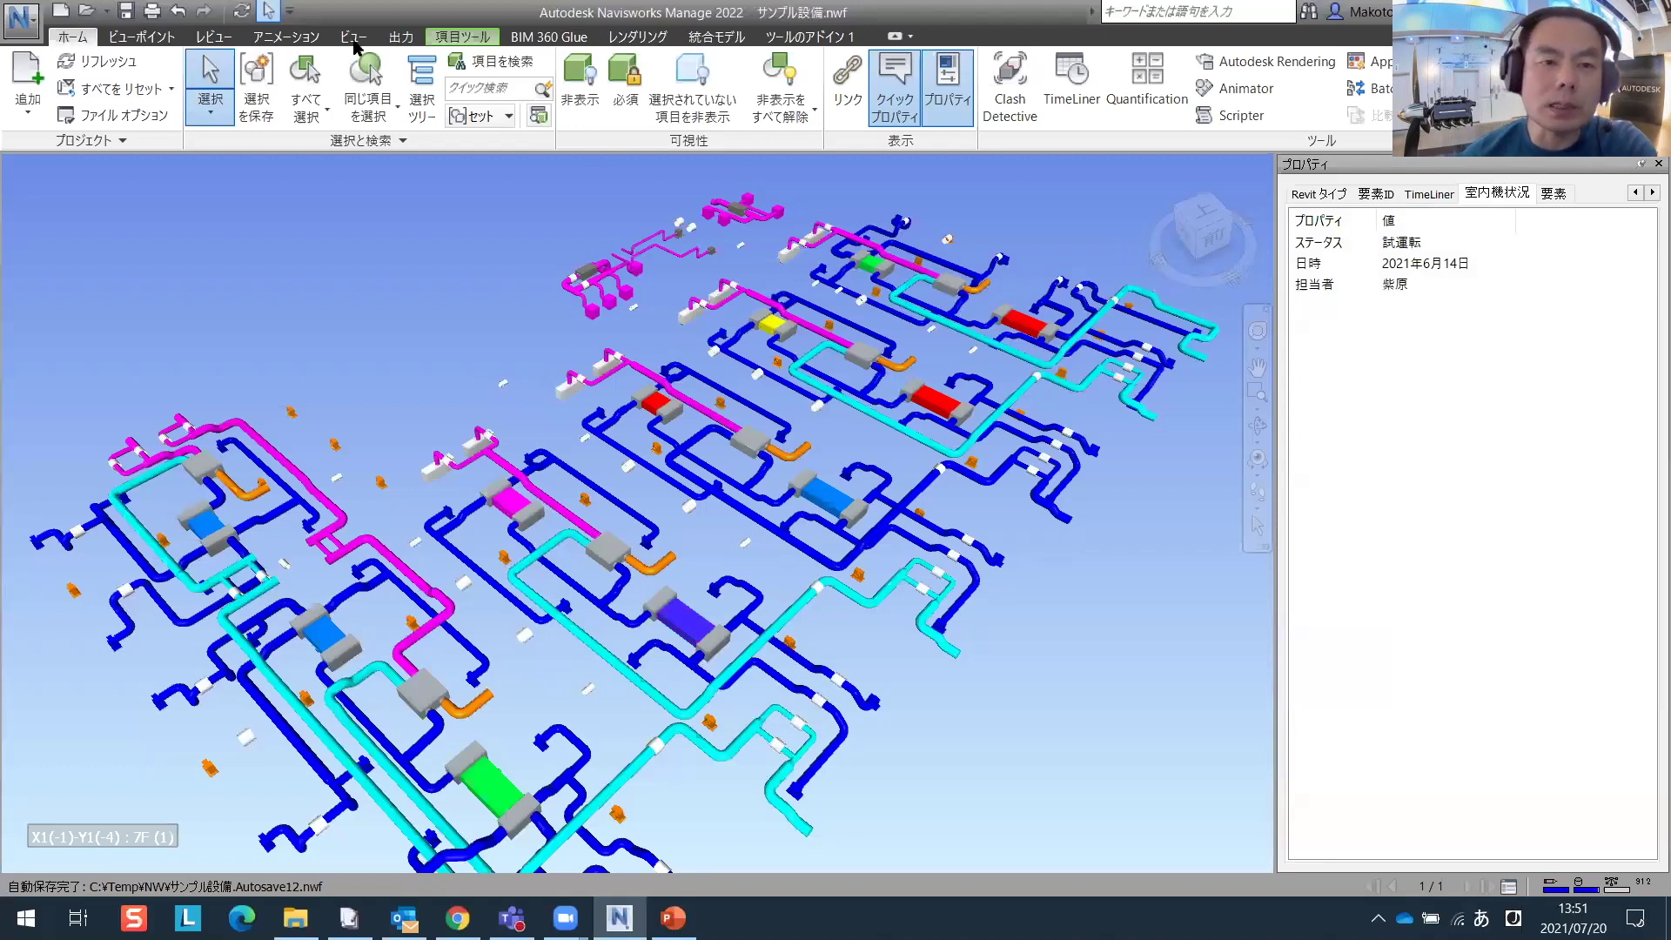
pyautogui.click(397, 38)
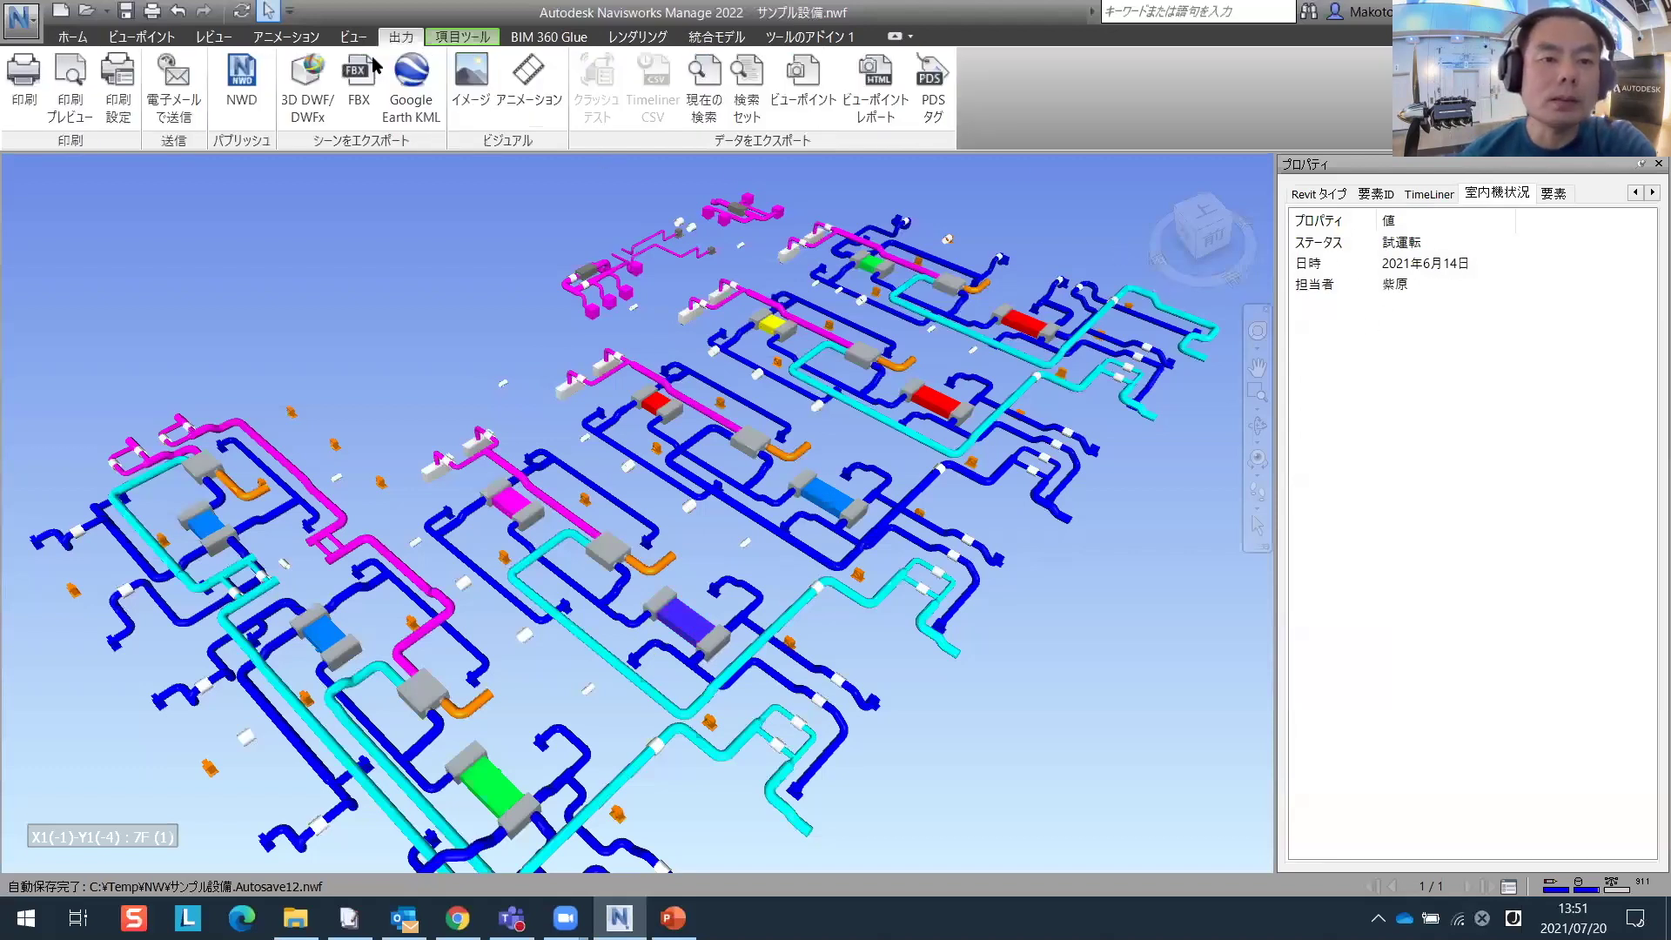
pyautogui.click(245, 96)
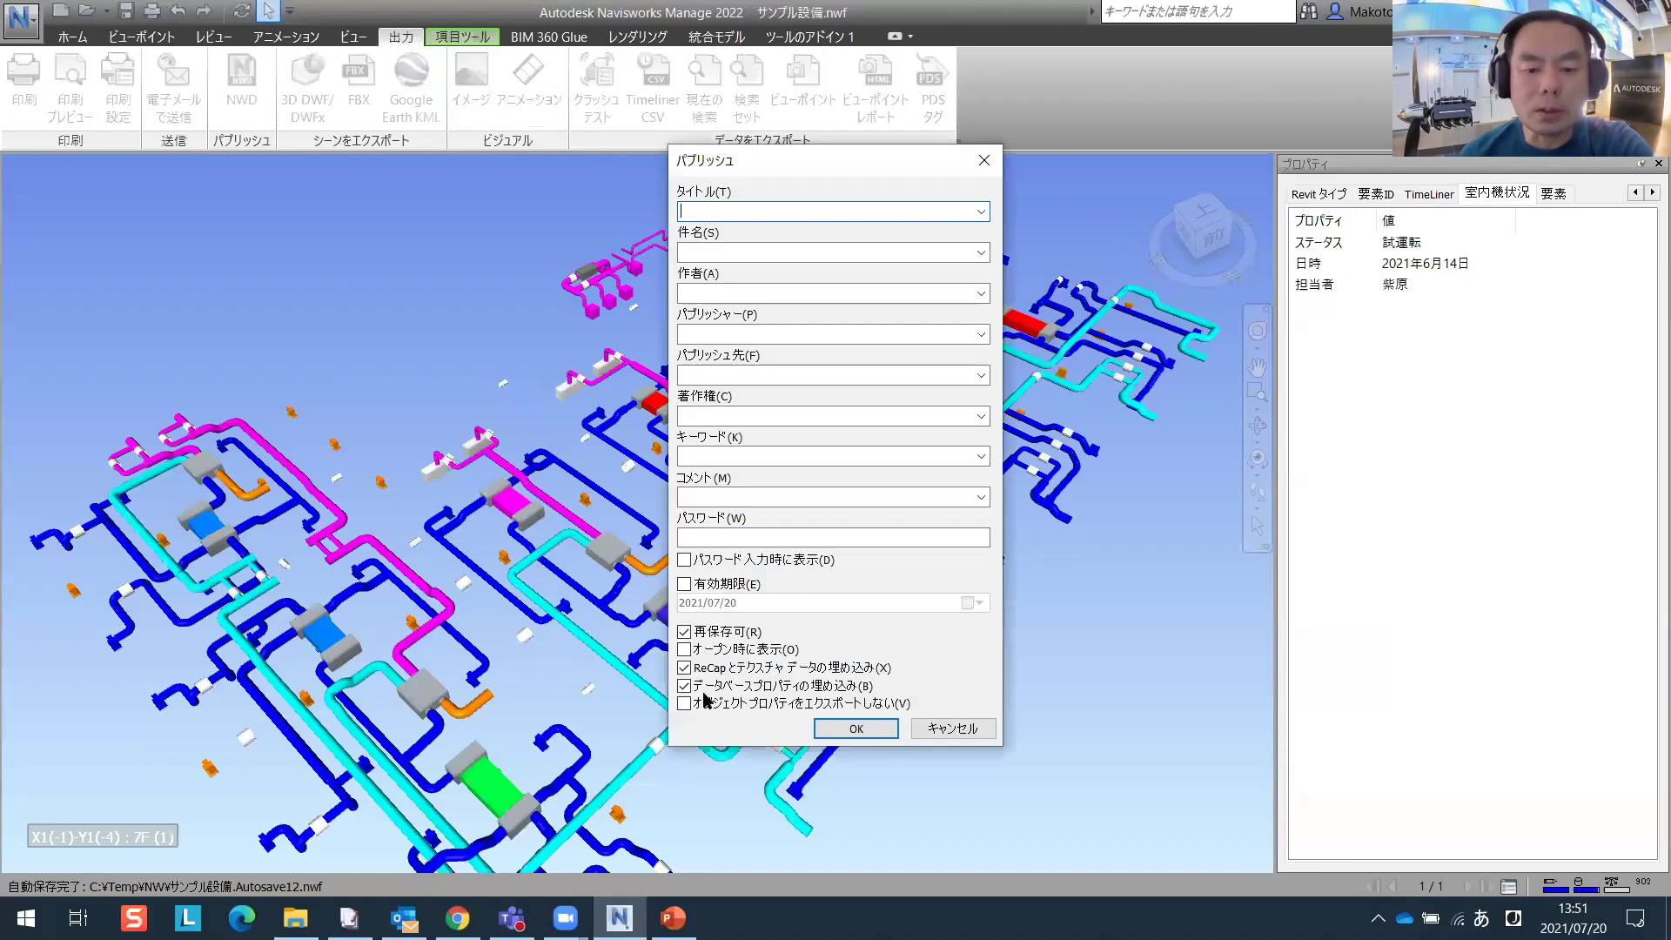
pyautogui.click(684, 687)
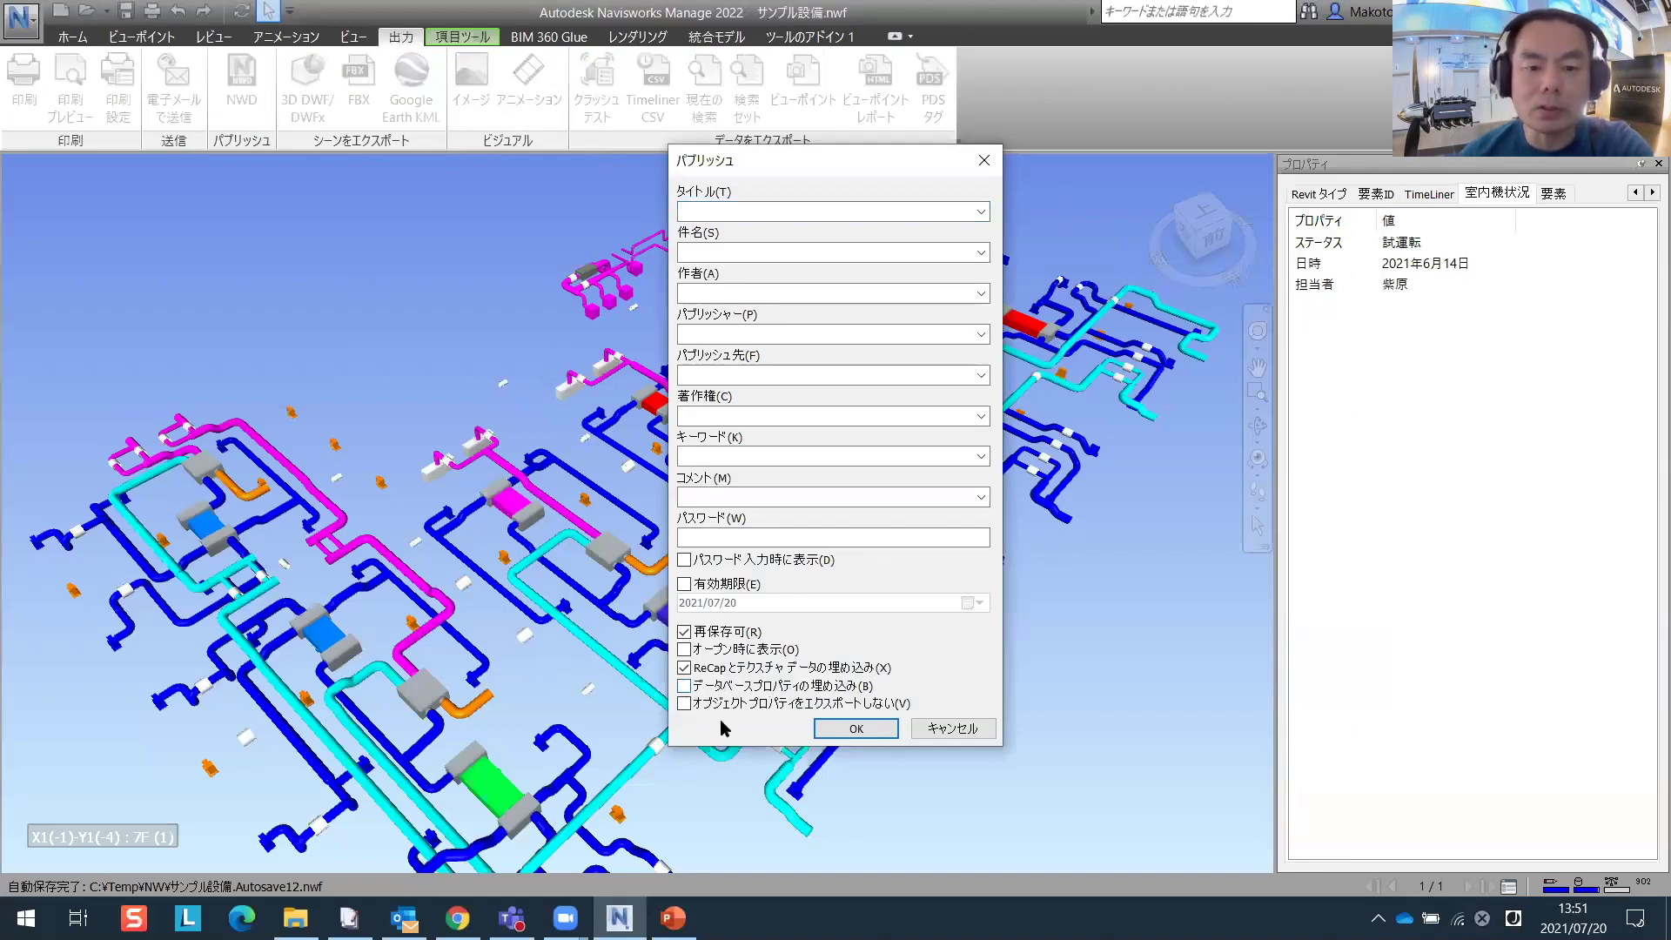
# - Accept the publish settings and save the NWD over the existing サンプル設備.nwd in the 0720_NW folder
pyautogui.press('Return')
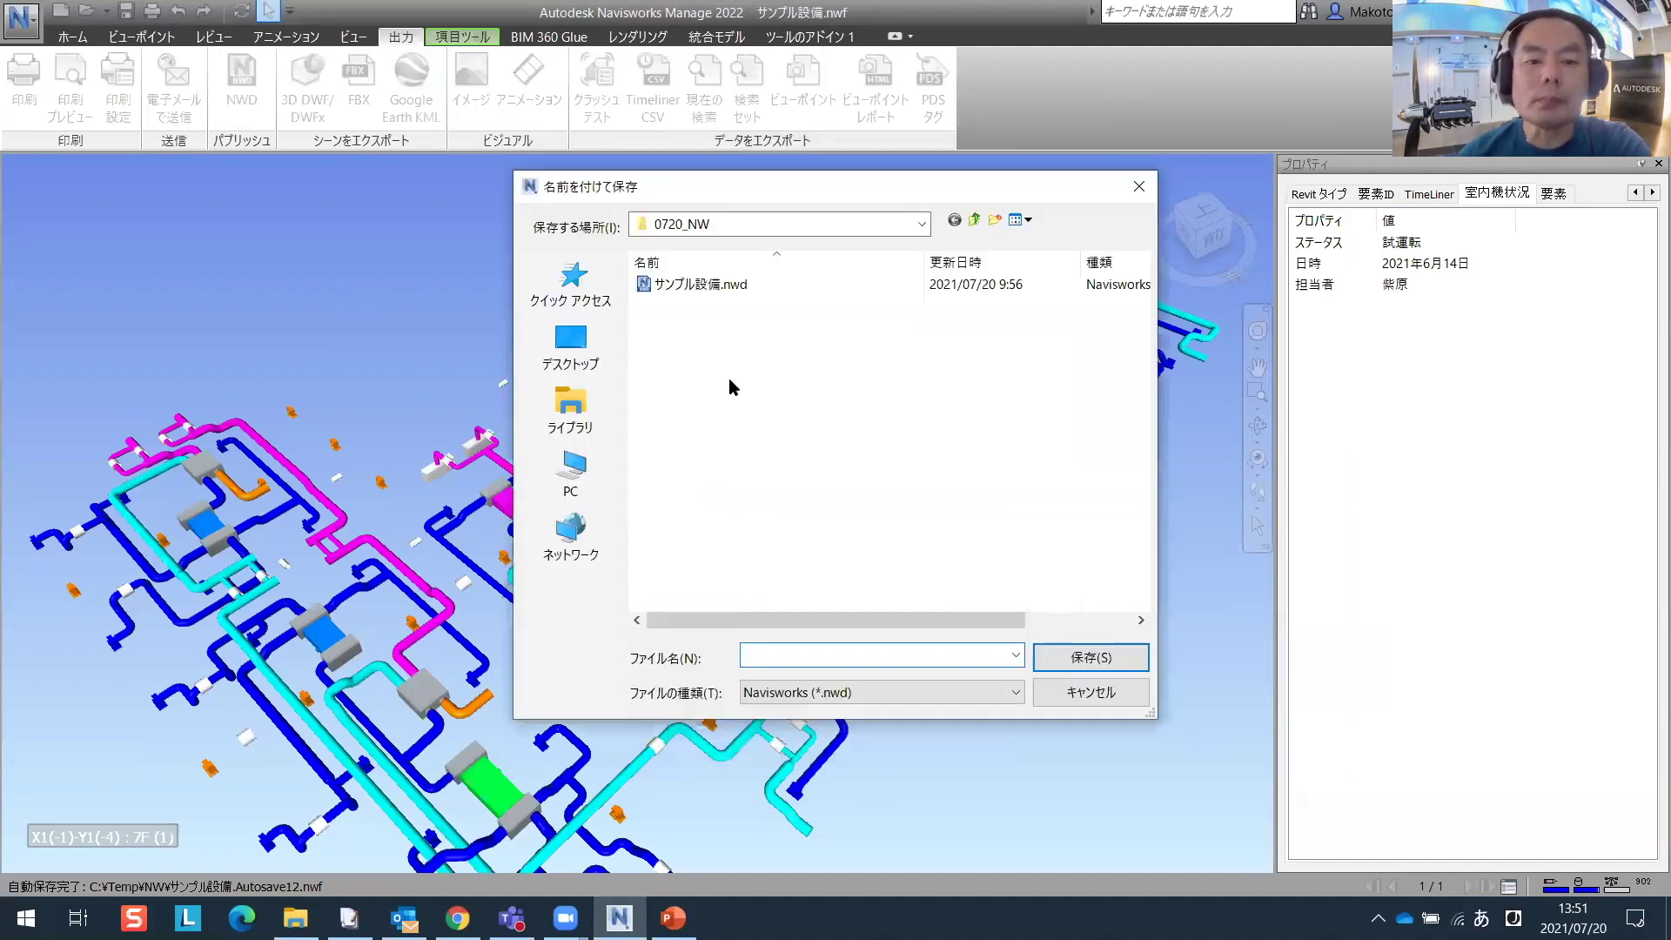
pyautogui.click(702, 287)
pyautogui.click(1093, 658)
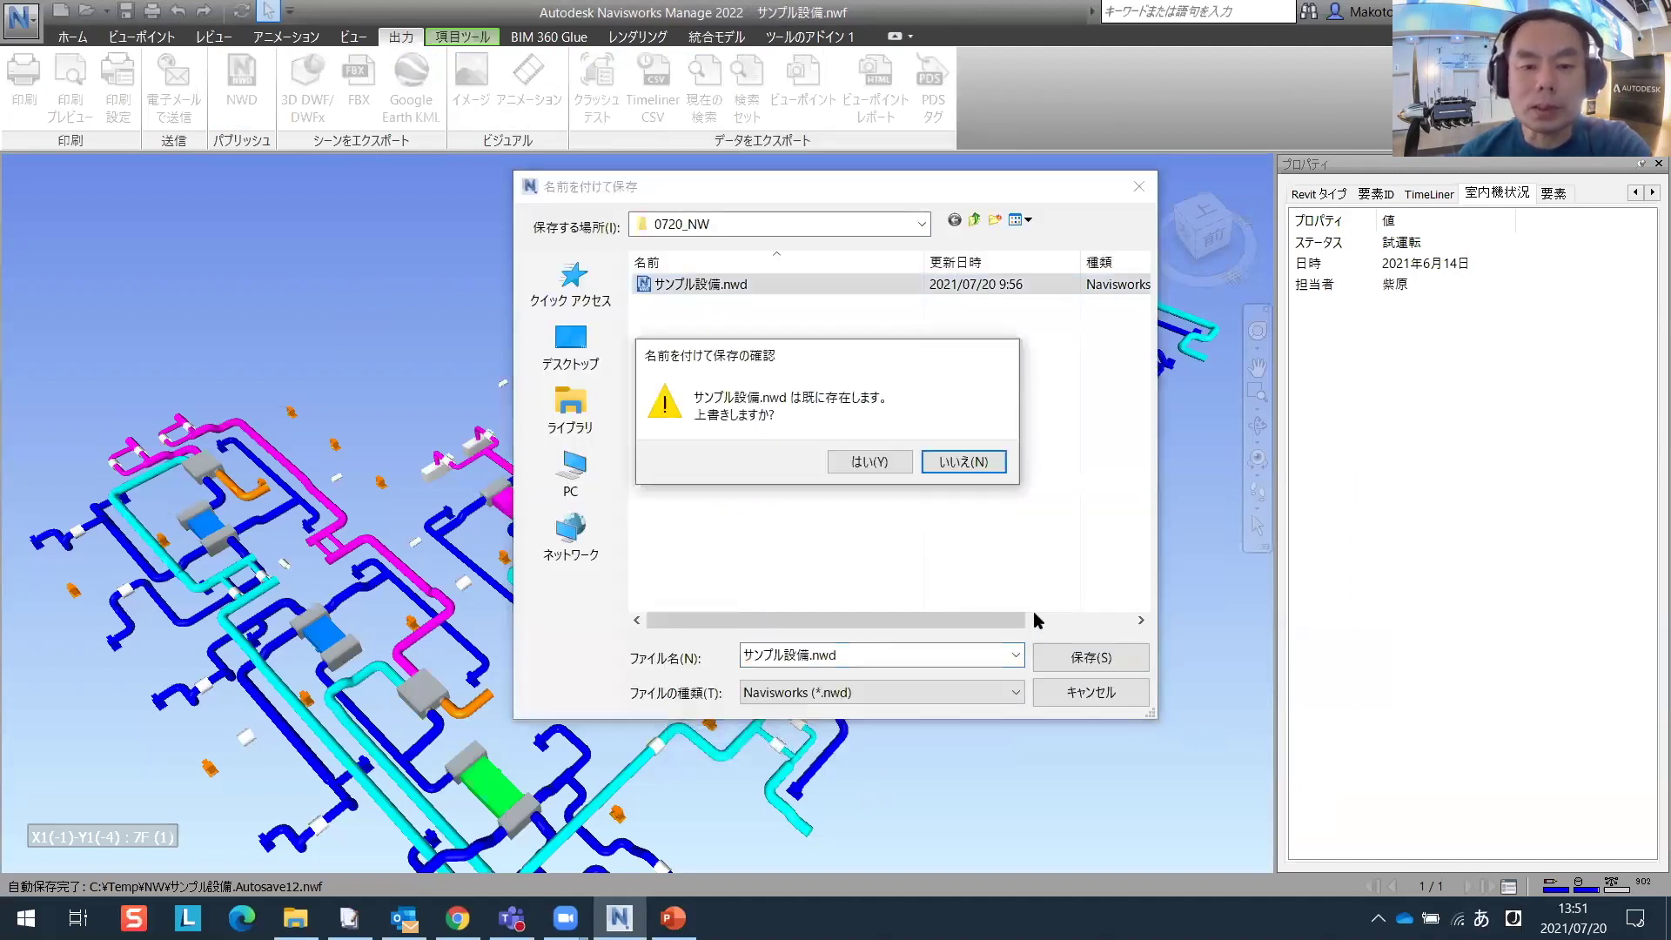
pyautogui.click(870, 462)
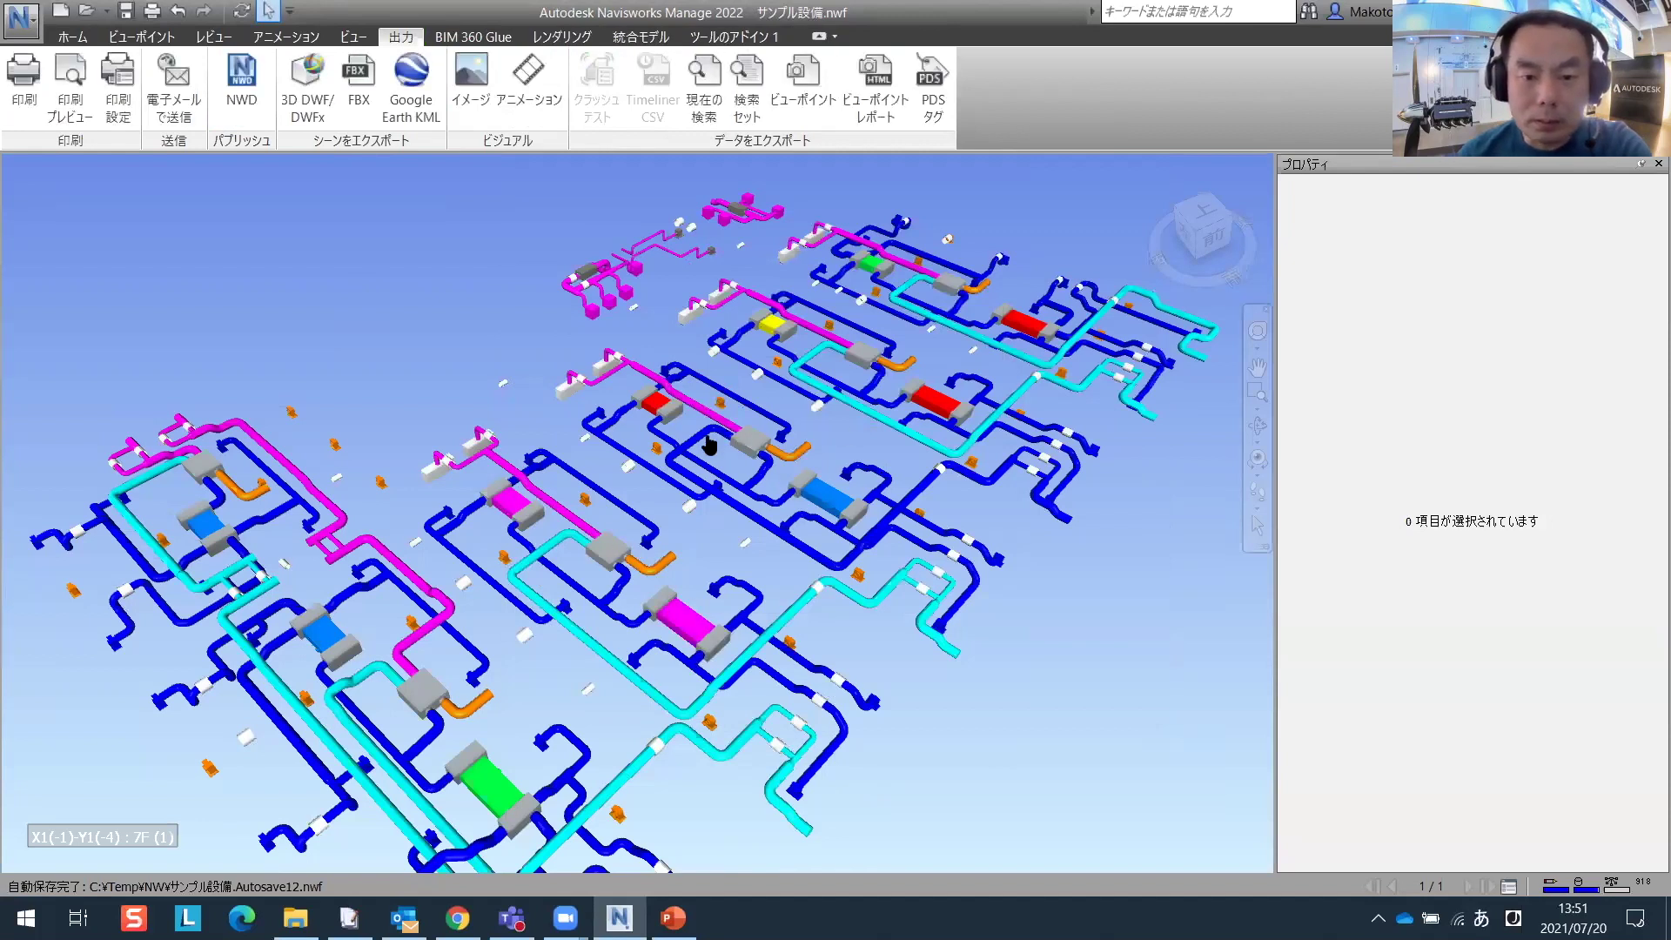
# - Switch to File Explorer, follow the 0720_NW shortcut on the Desktop and open サンプル設備.nwd in Navisworks Freedom
pyautogui.hotkey('alt', 'Tab')
pyautogui.click(765, 269)
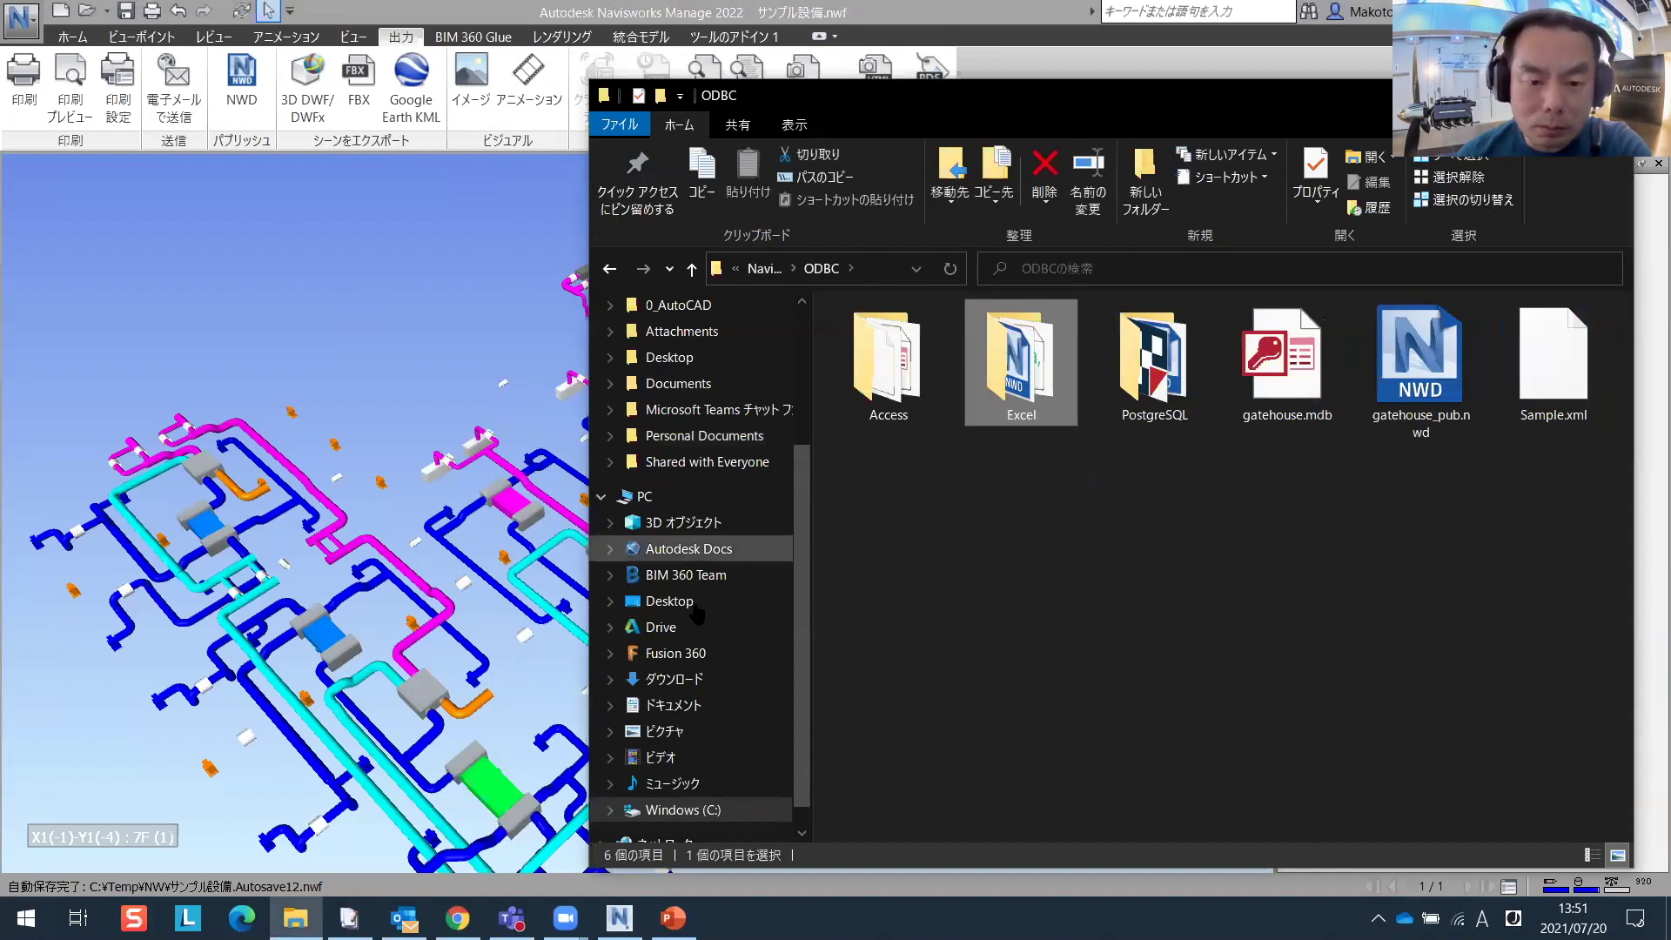
pyautogui.click(670, 600)
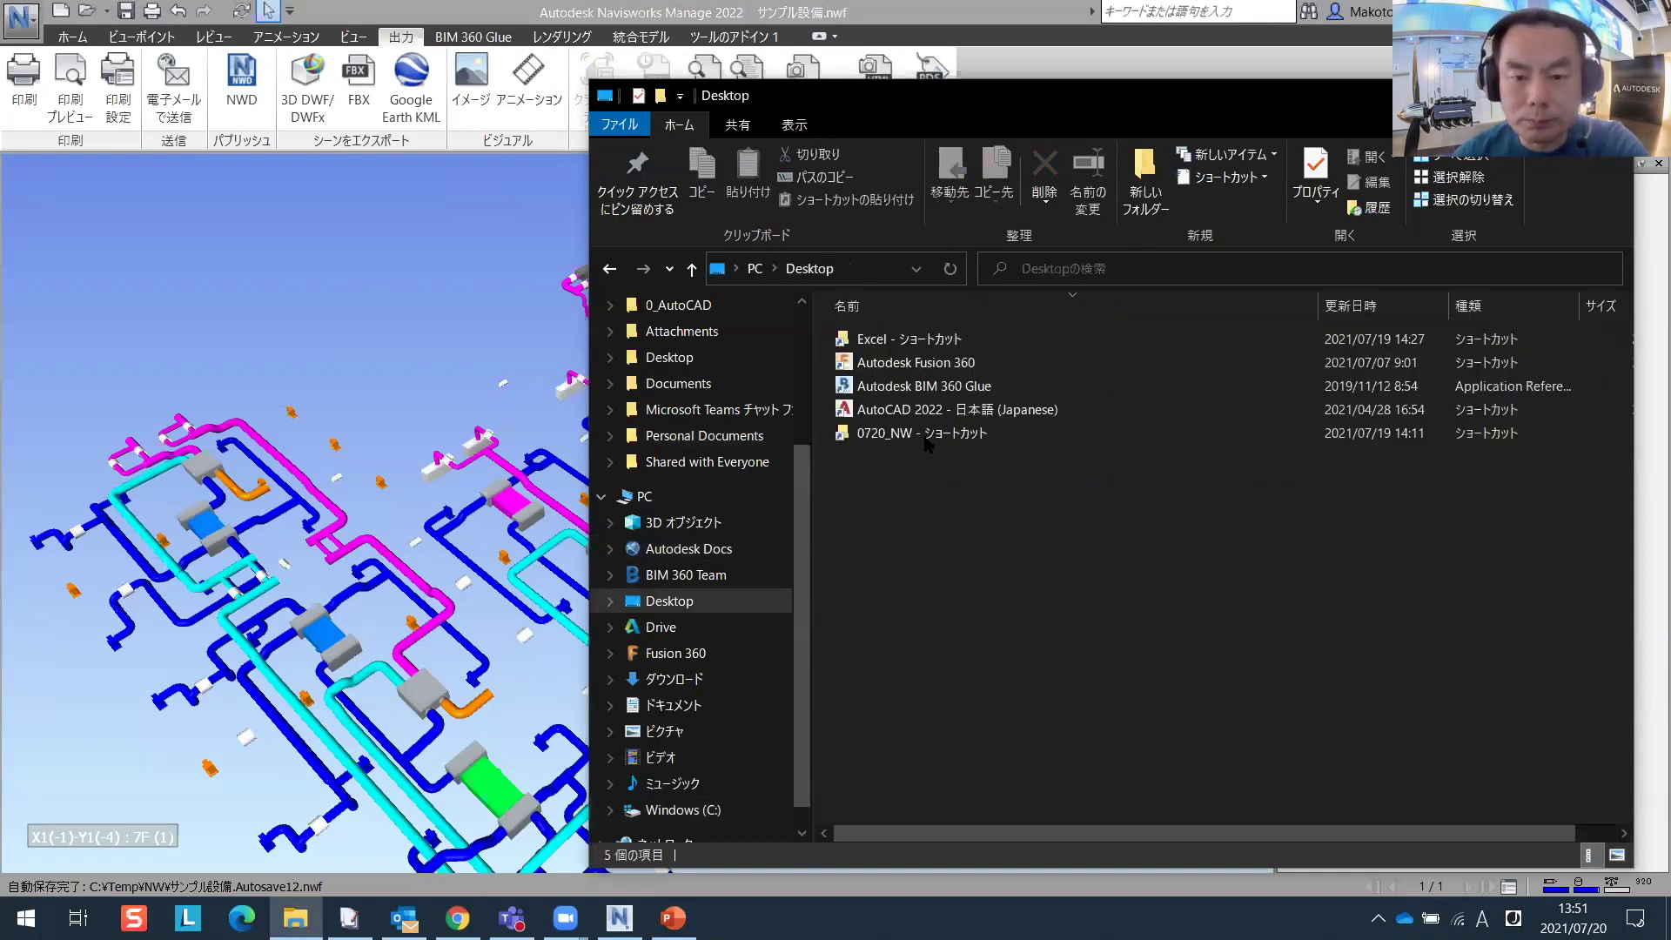
pyautogui.doubleClick(907, 432)
pyautogui.click(937, 392)
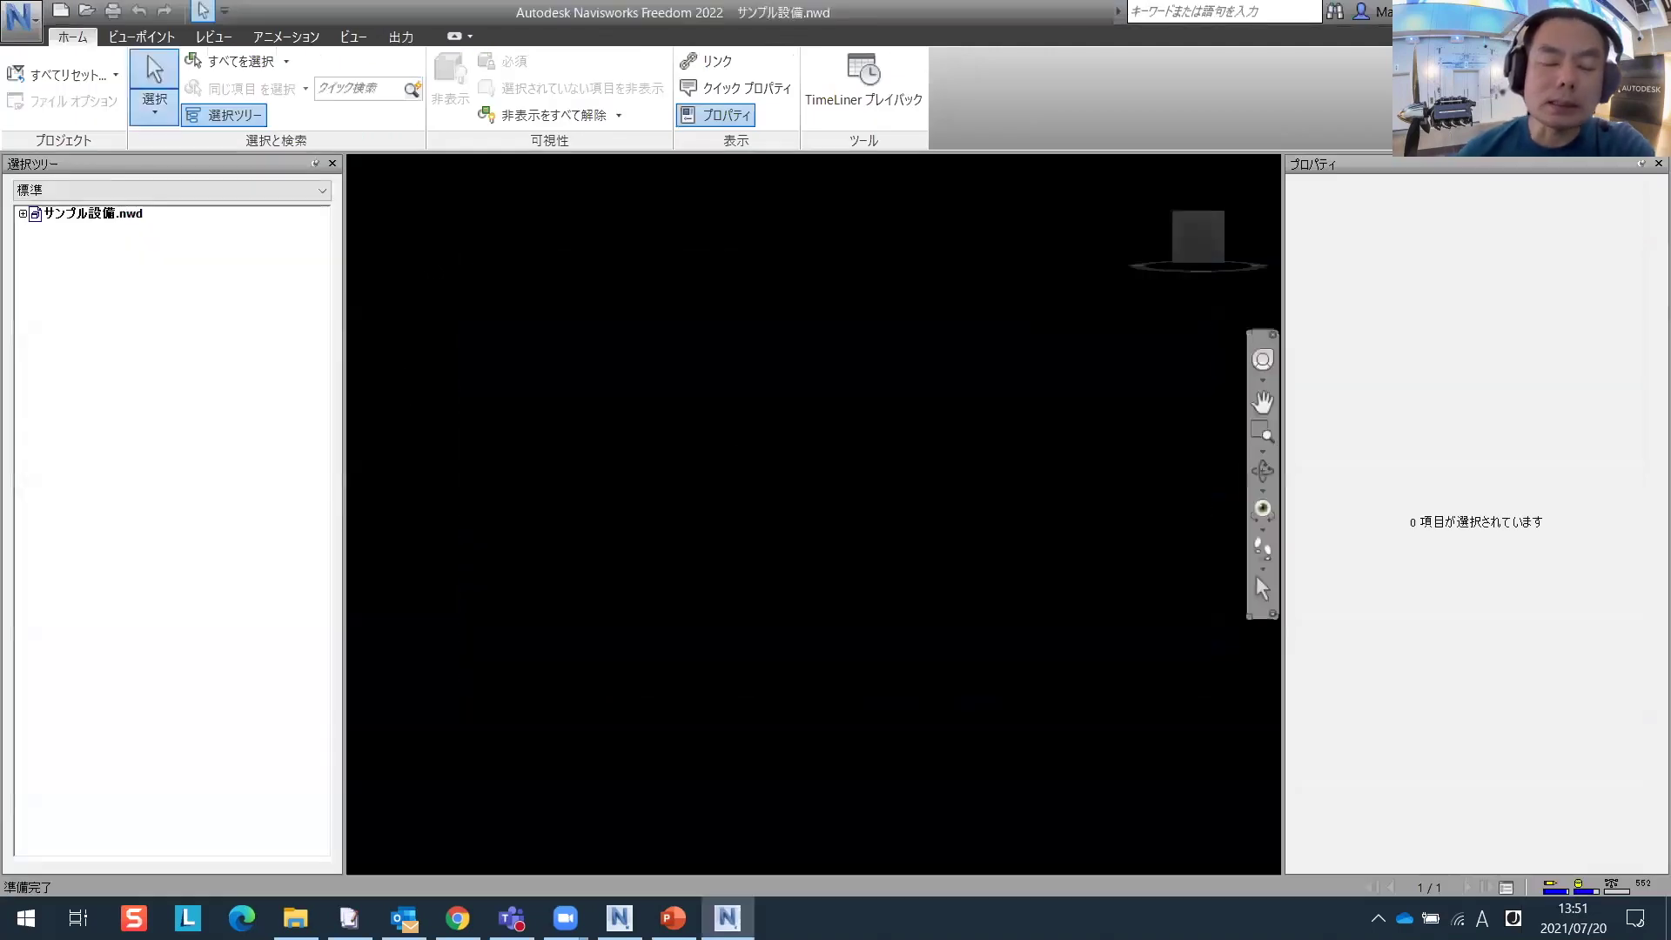
# - Inspect the 室内機状況 properties of two 07062_ACP-CID indoor units under the 9.0kW type on floor 2F
pyautogui.scroll(-5, 692, 442)
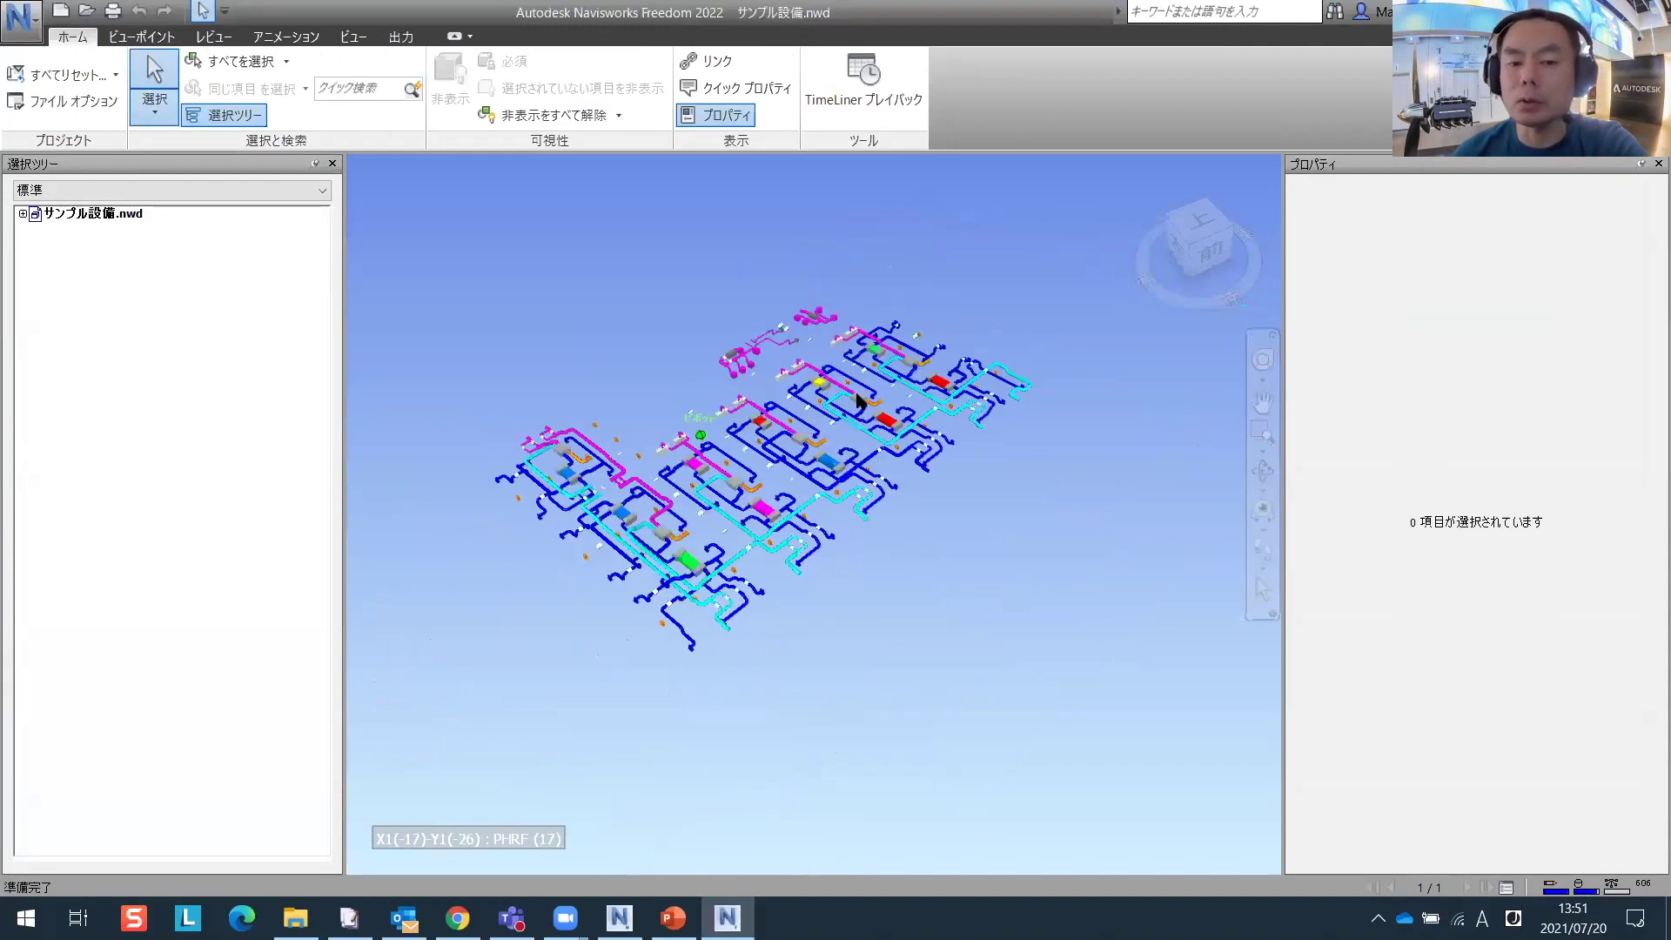
pyautogui.scroll(4, 788, 498)
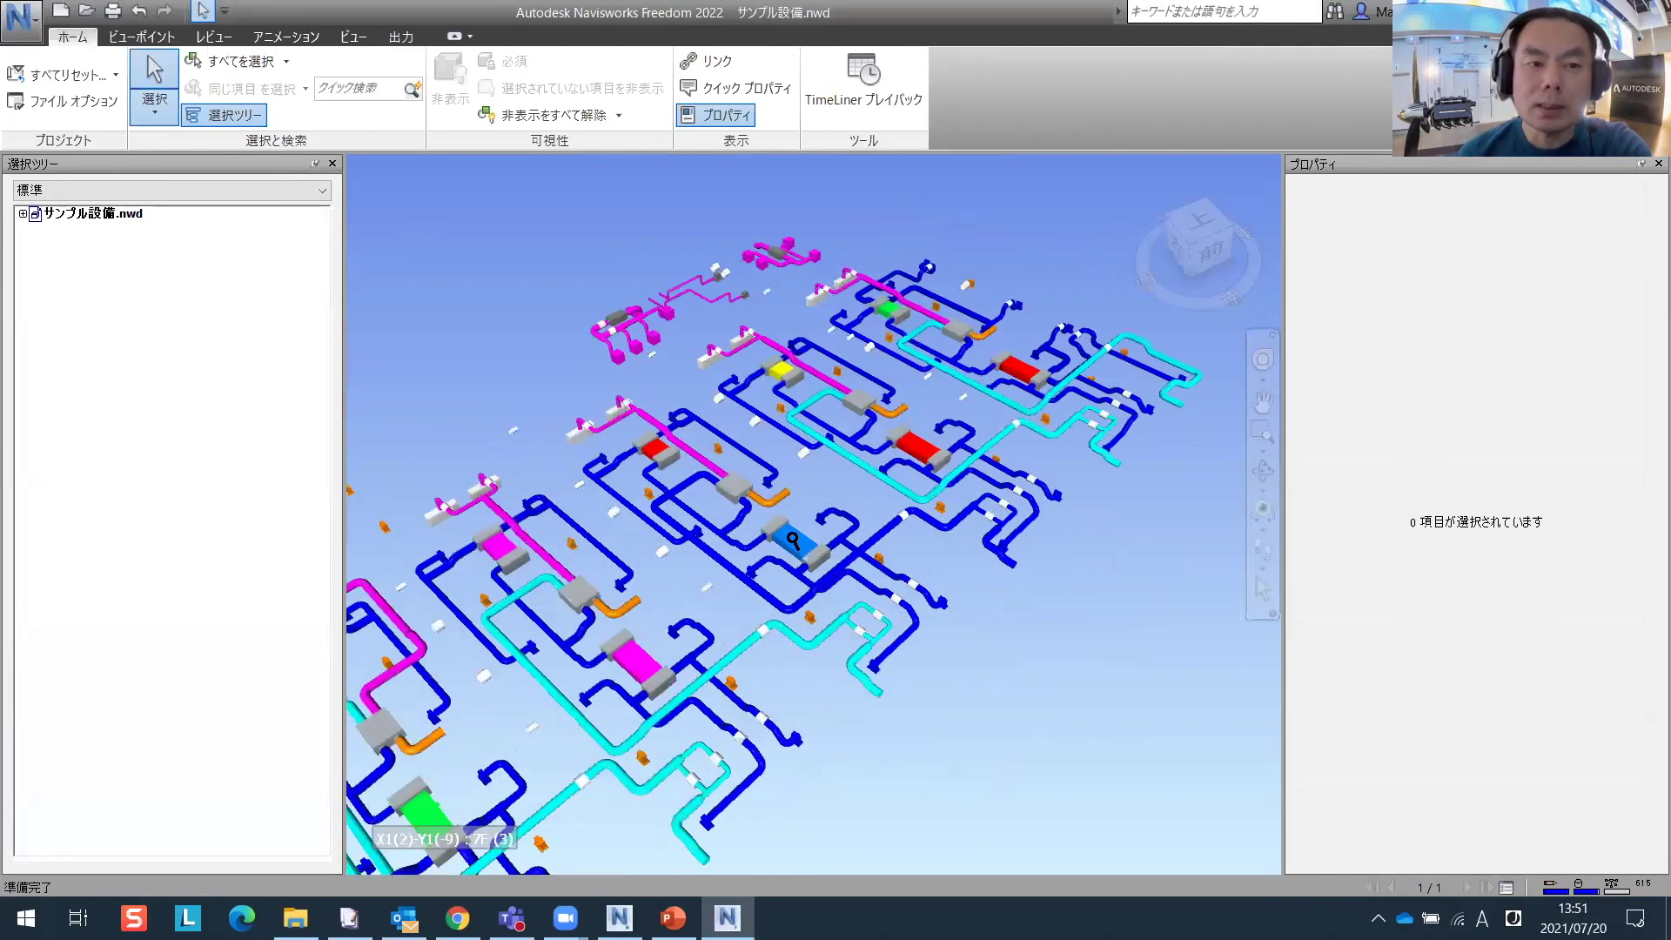
pyautogui.click(772, 524)
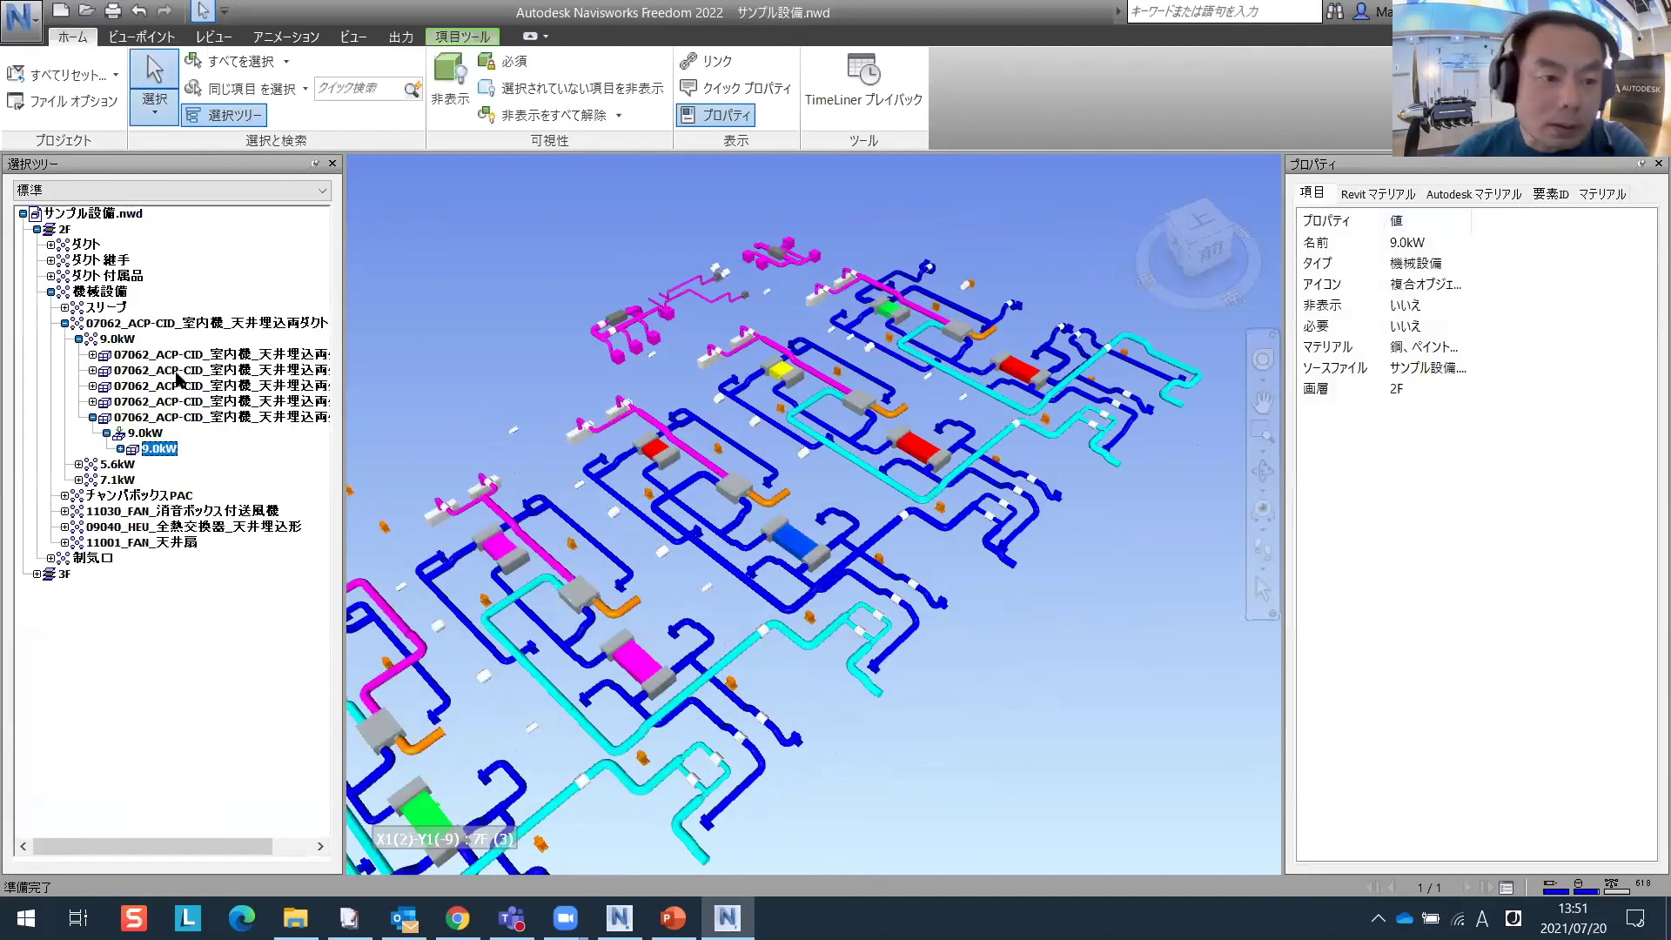
pyautogui.click(178, 417)
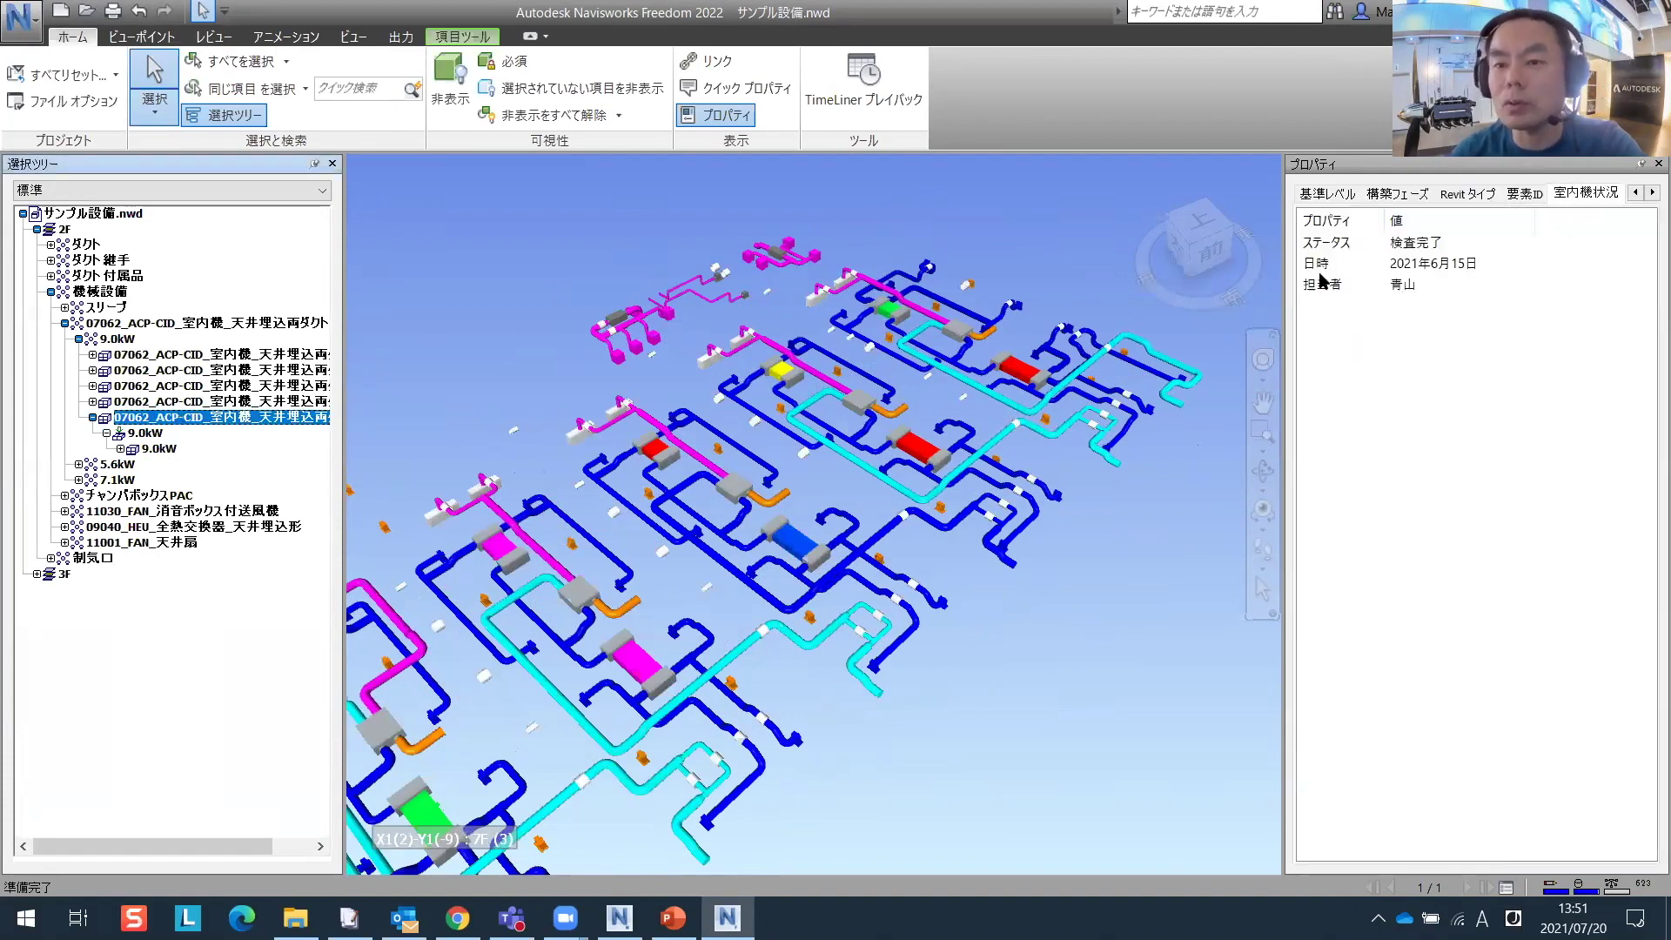
pyautogui.click(1303, 315)
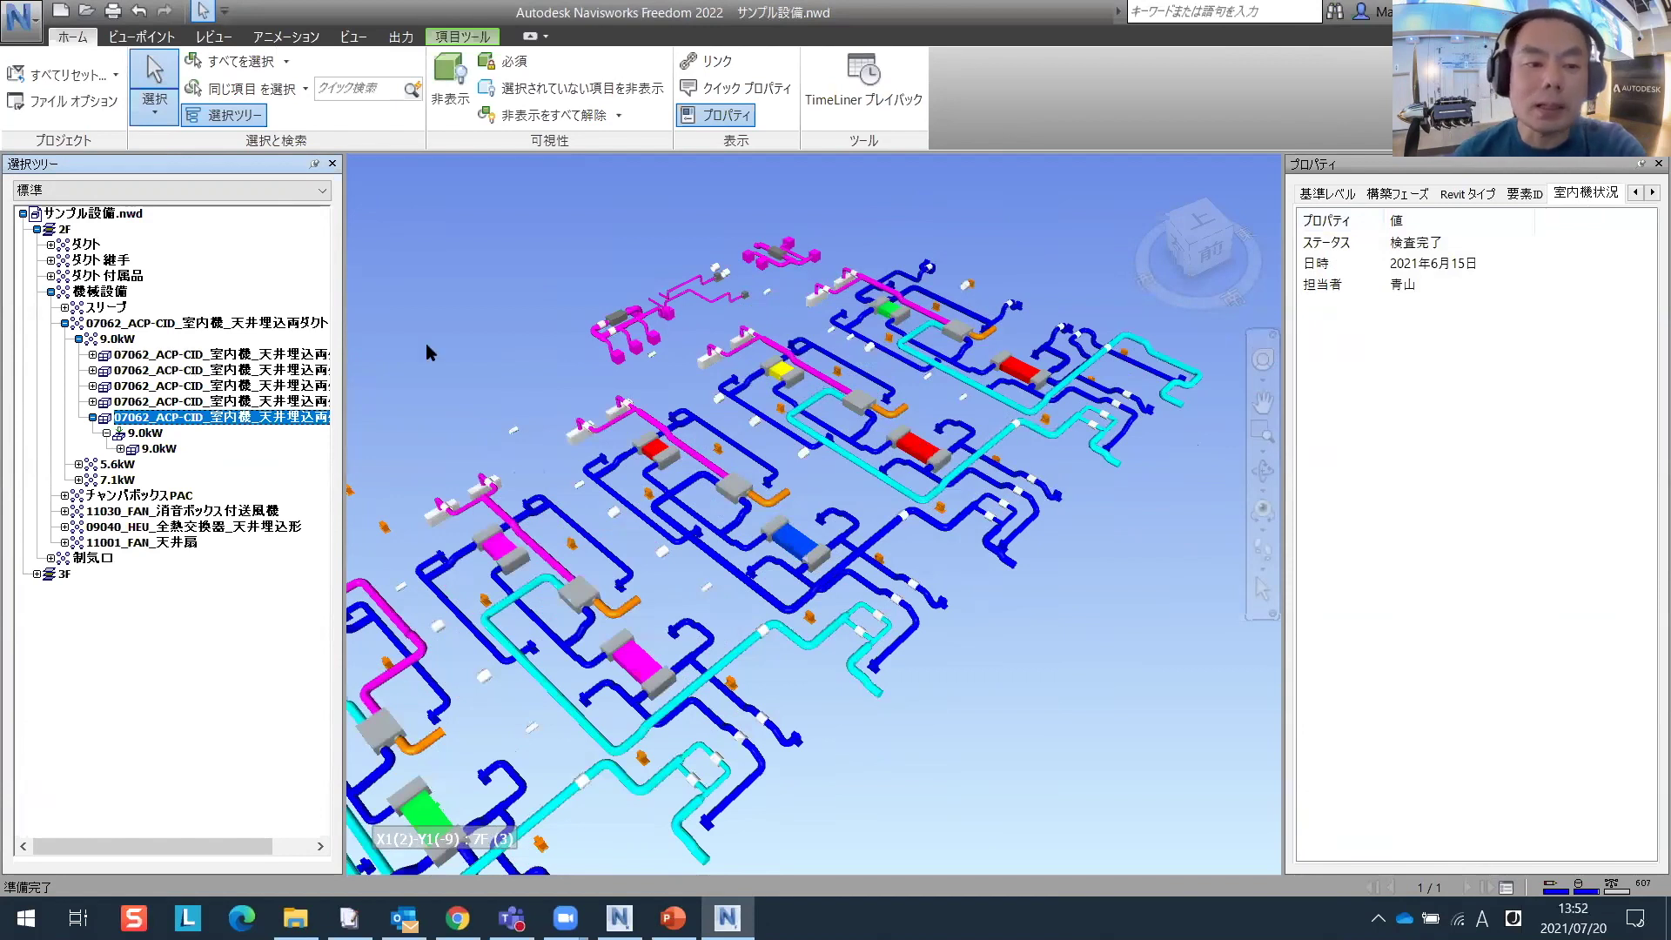
pyautogui.click(283, 387)
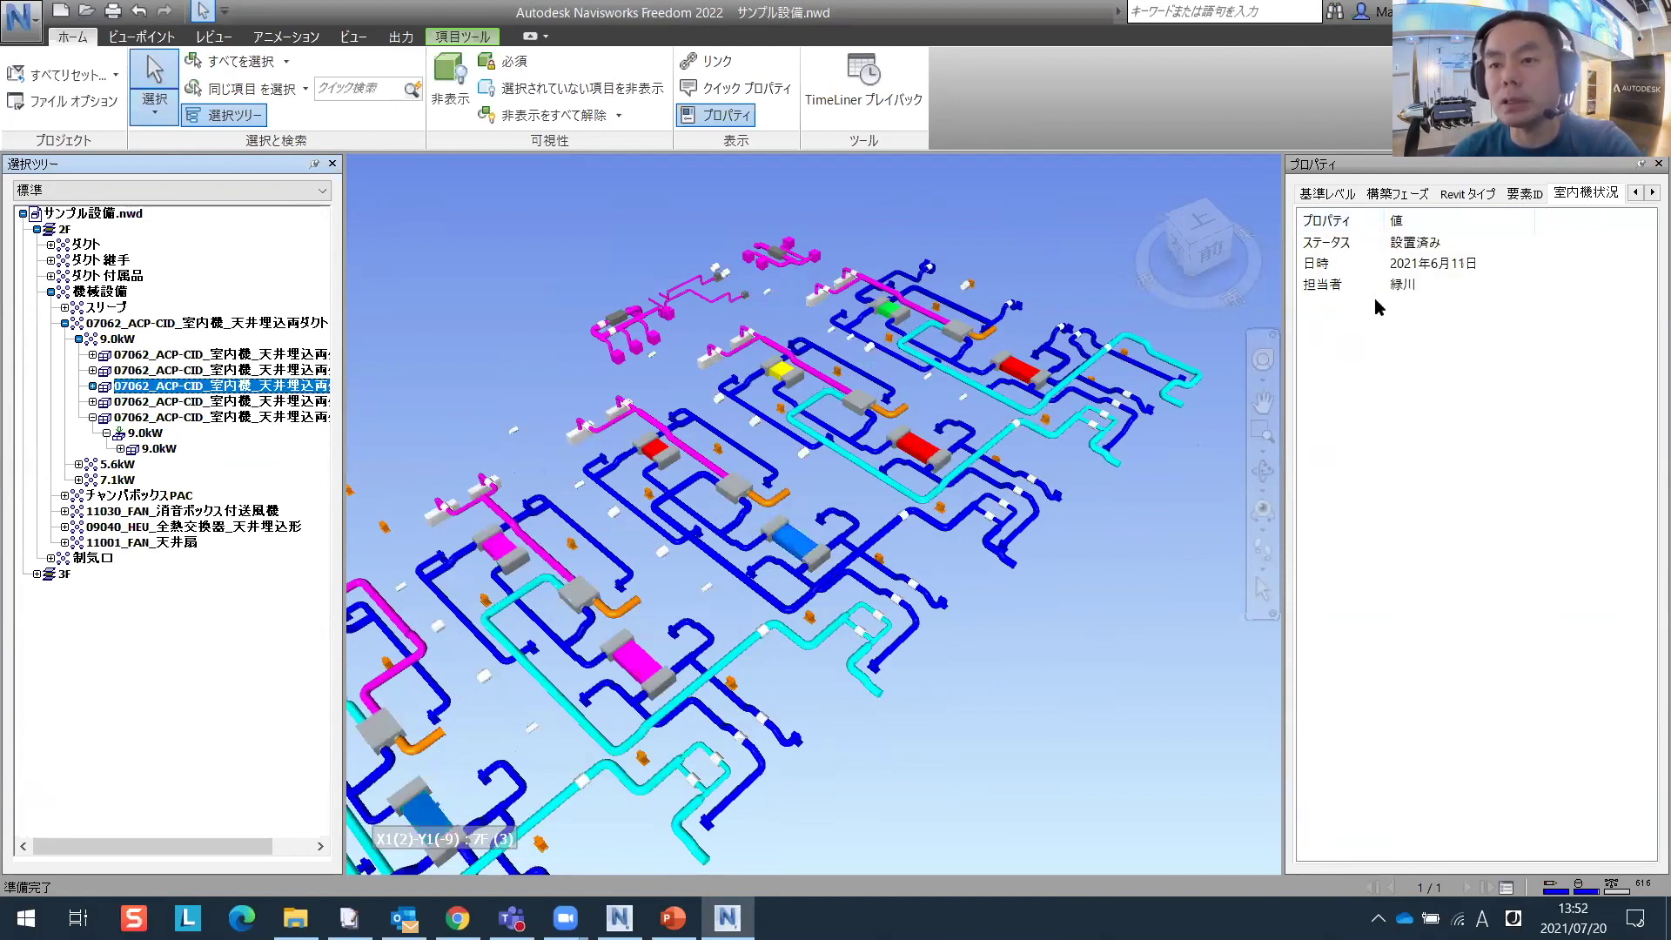
pyautogui.scroll(-3, 836, 448)
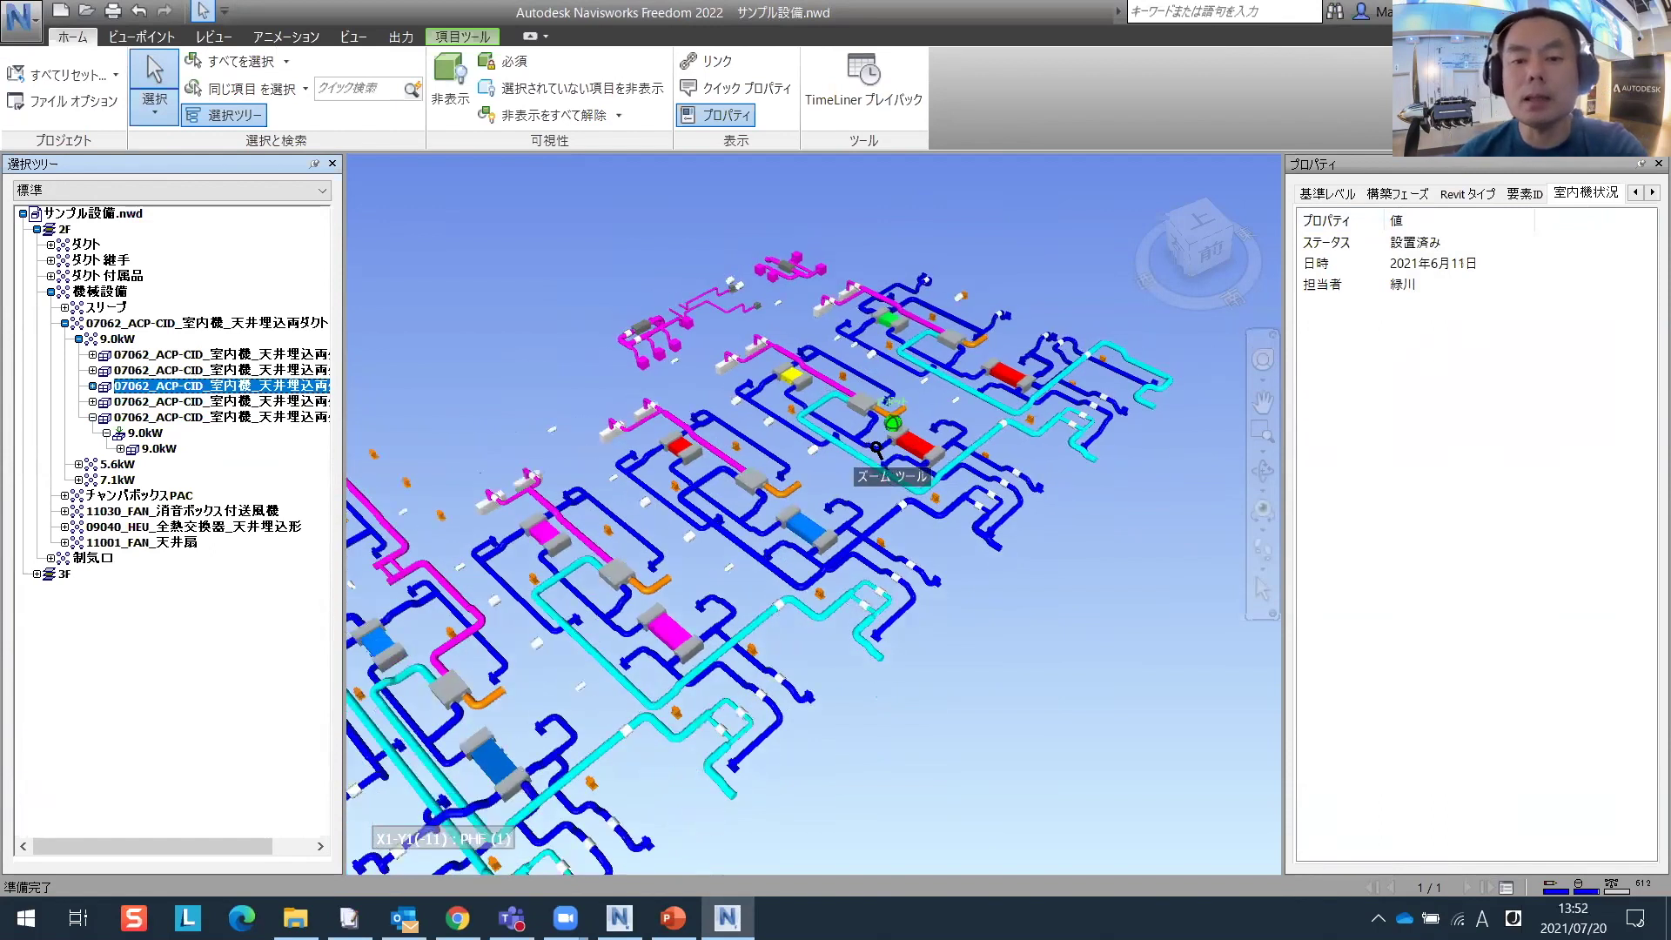
pyautogui.scroll(-4, 810, 454)
pyautogui.scroll(3, 809, 457)
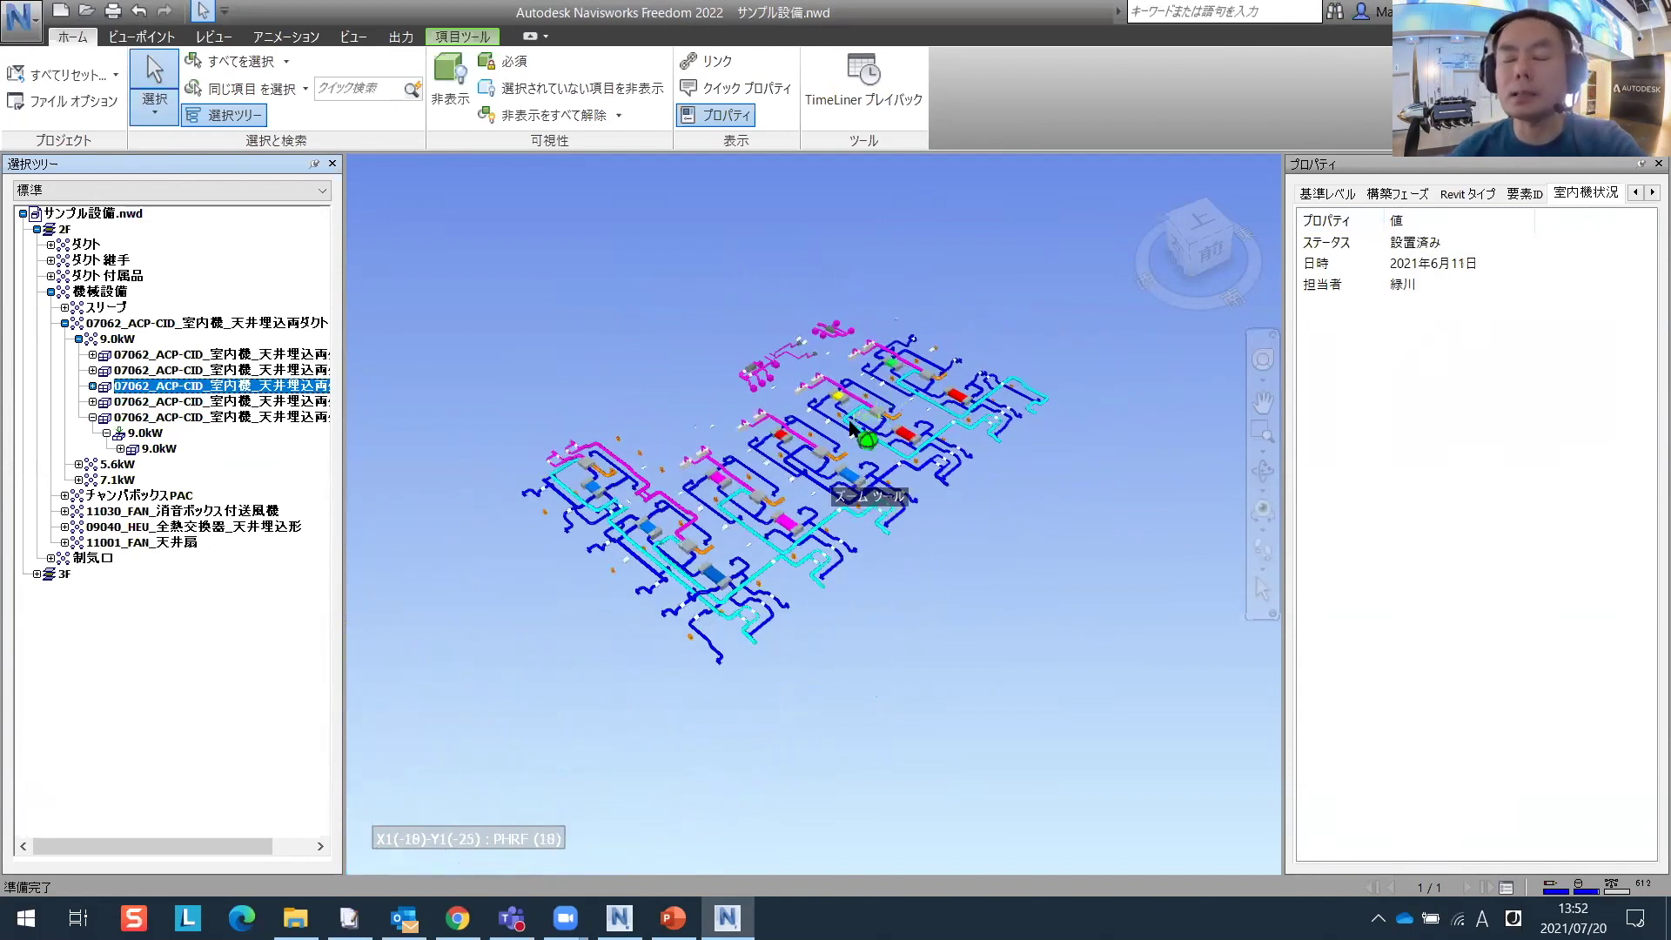
pyautogui.scroll(3, 853, 400)
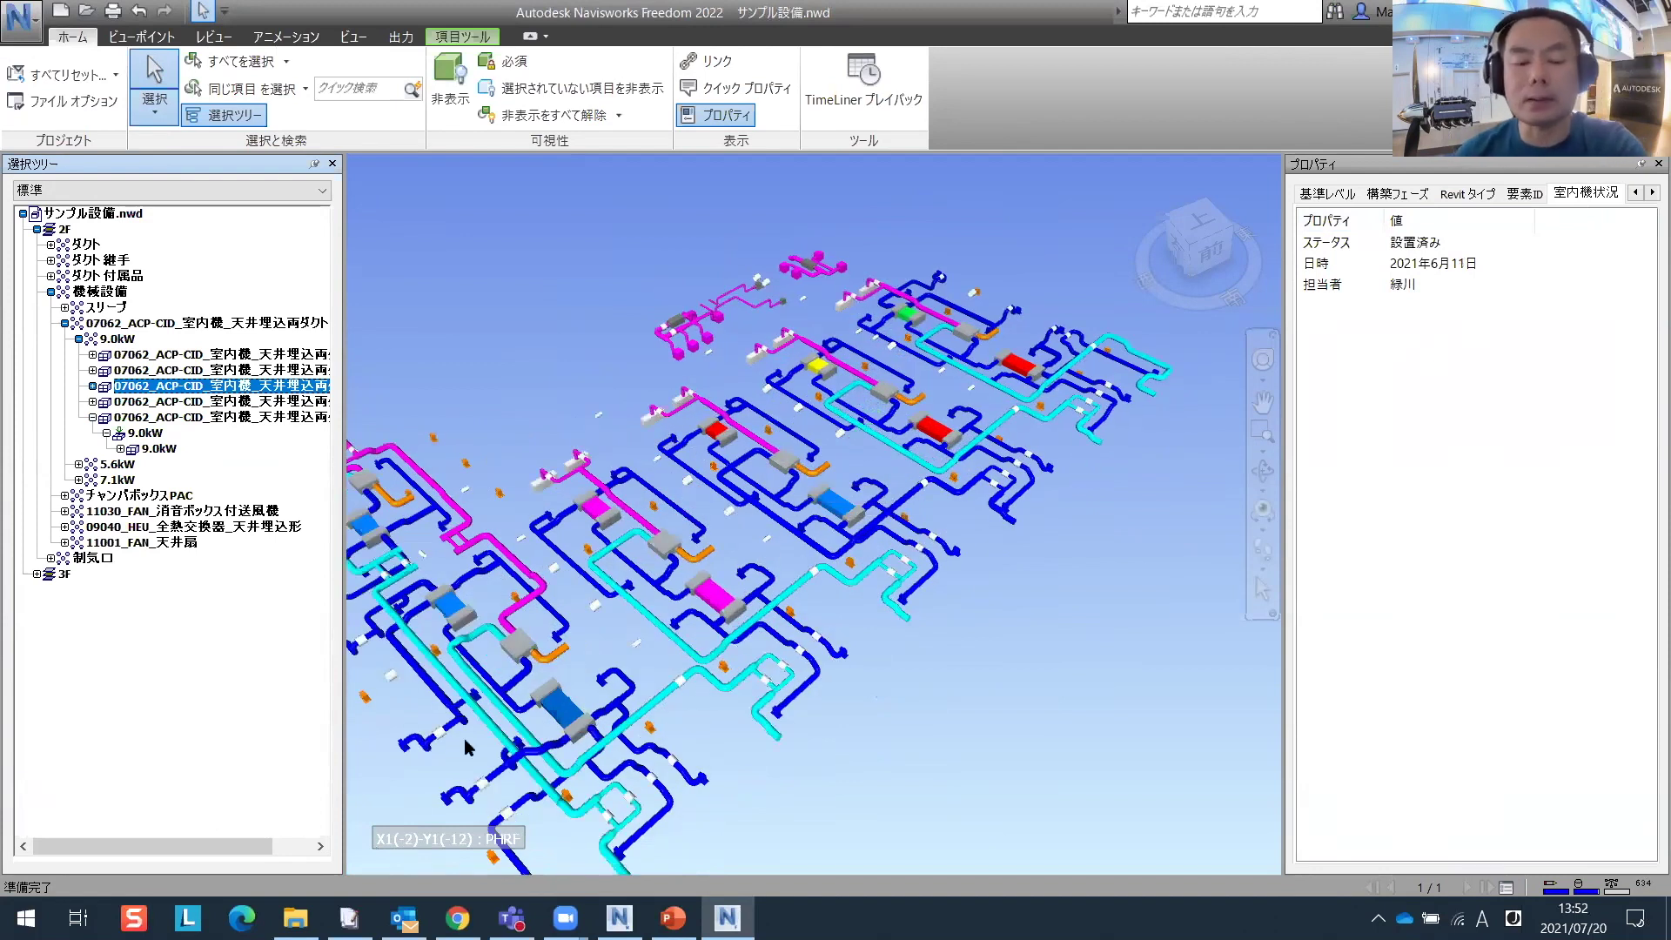
# - Switch to the PowerPoint deck, start the slide show from the database property publishing slide and advance to the Q&A slide
pyautogui.hotkey('alt', 'Tab')
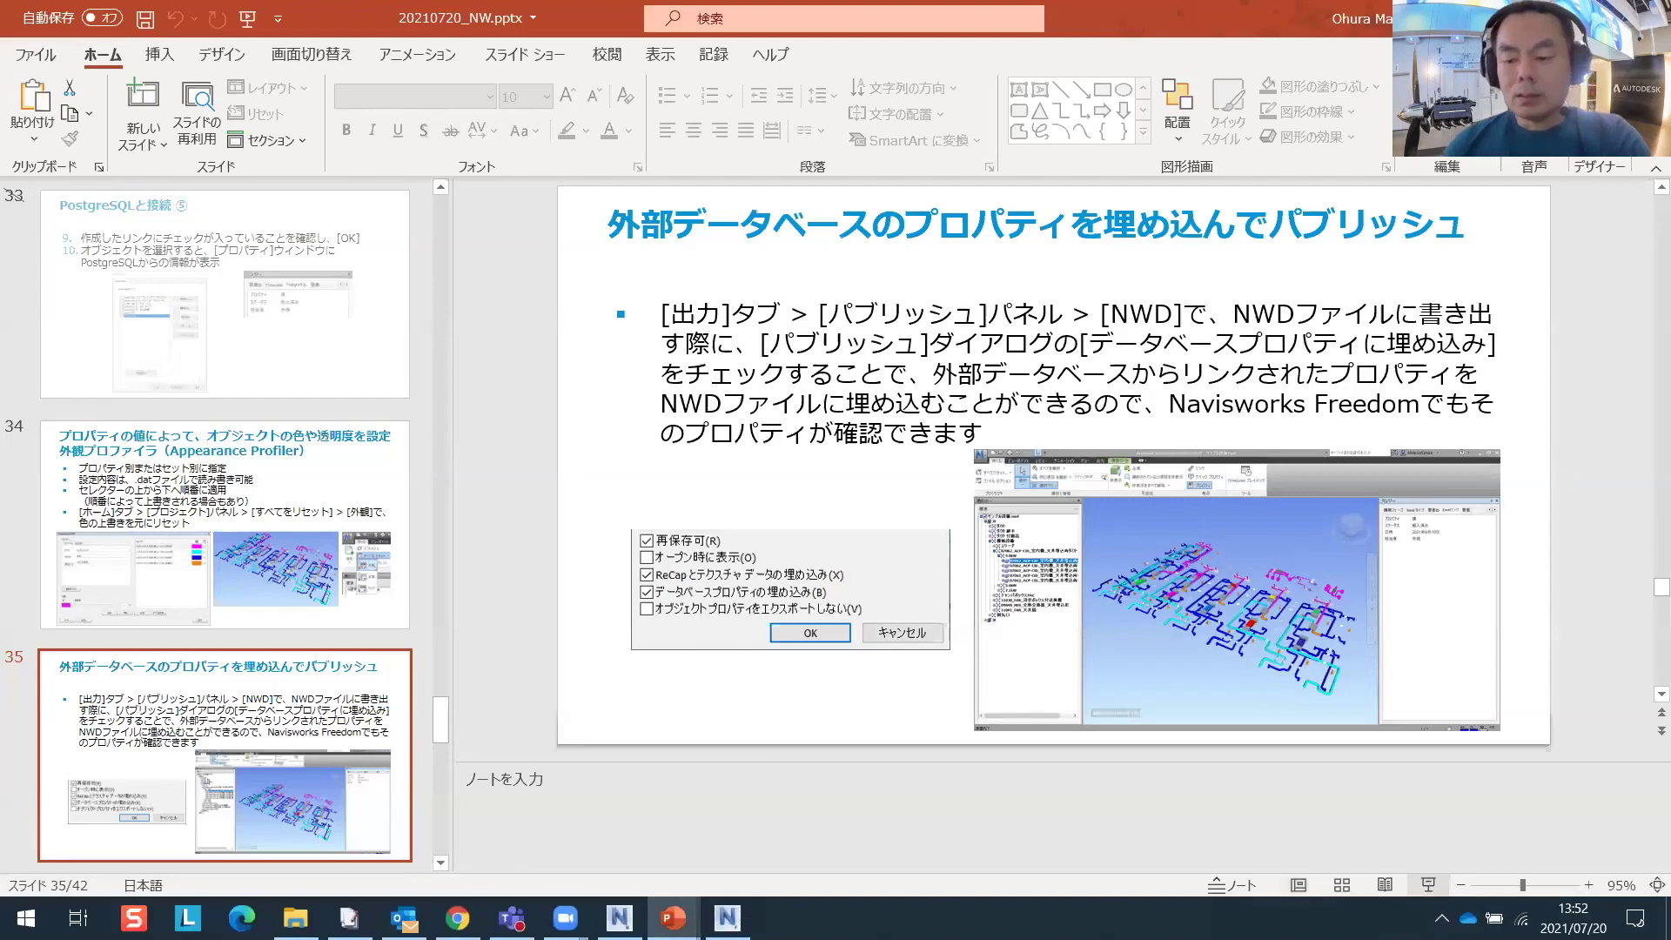
pyautogui.click(1429, 885)
pyautogui.press('Right')
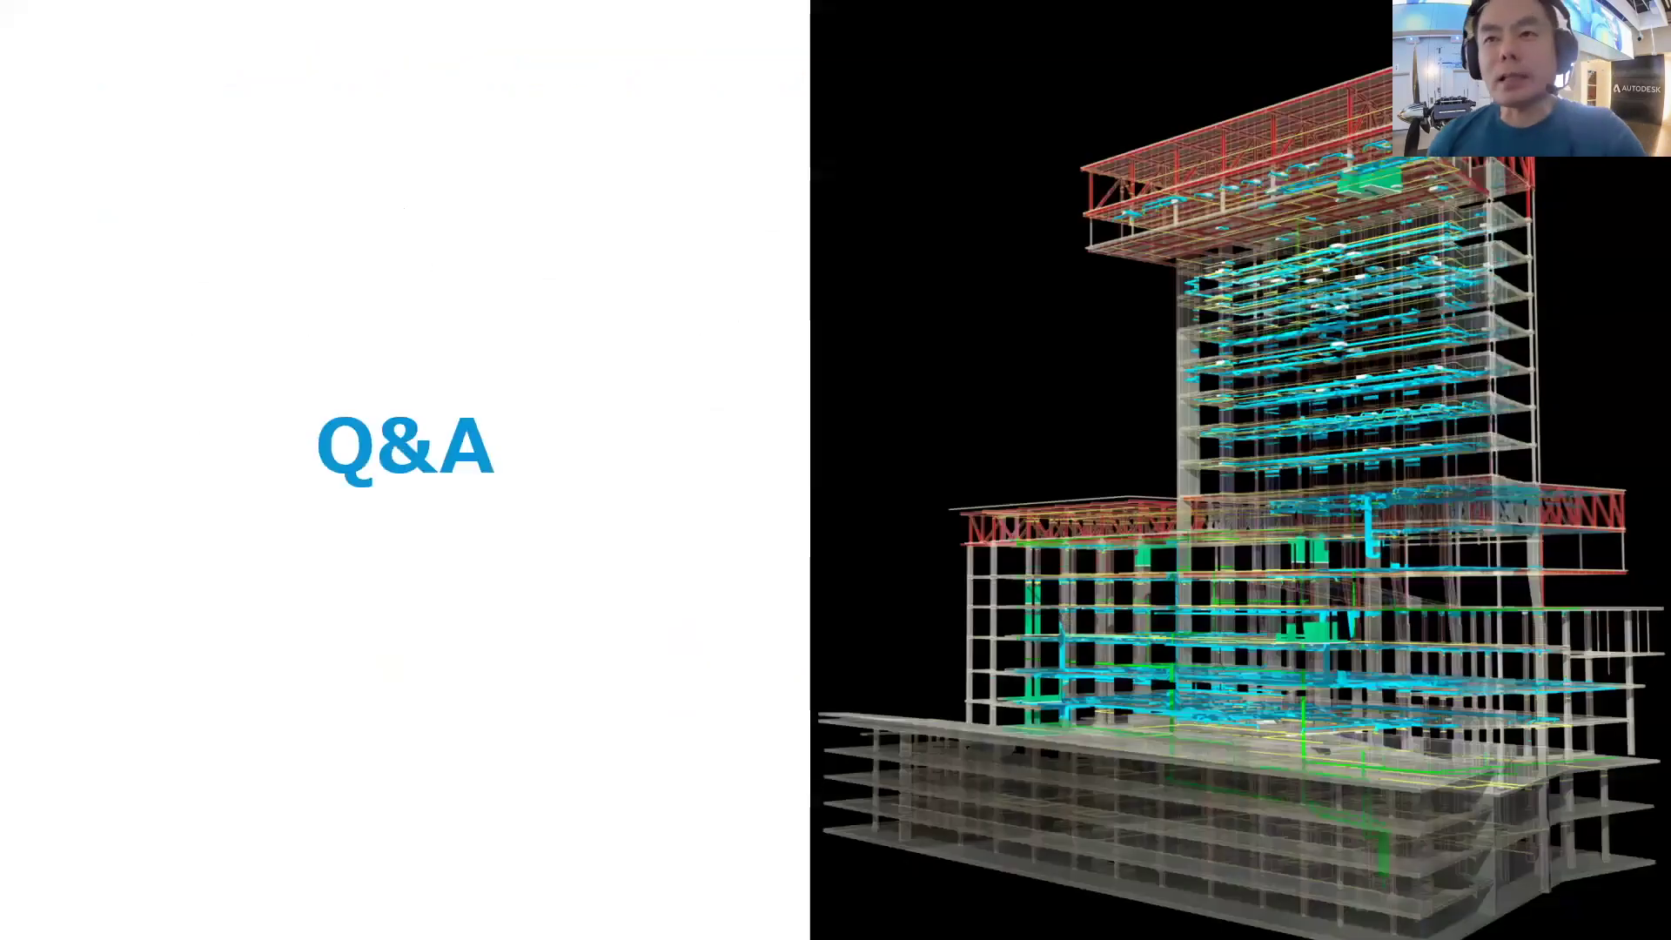